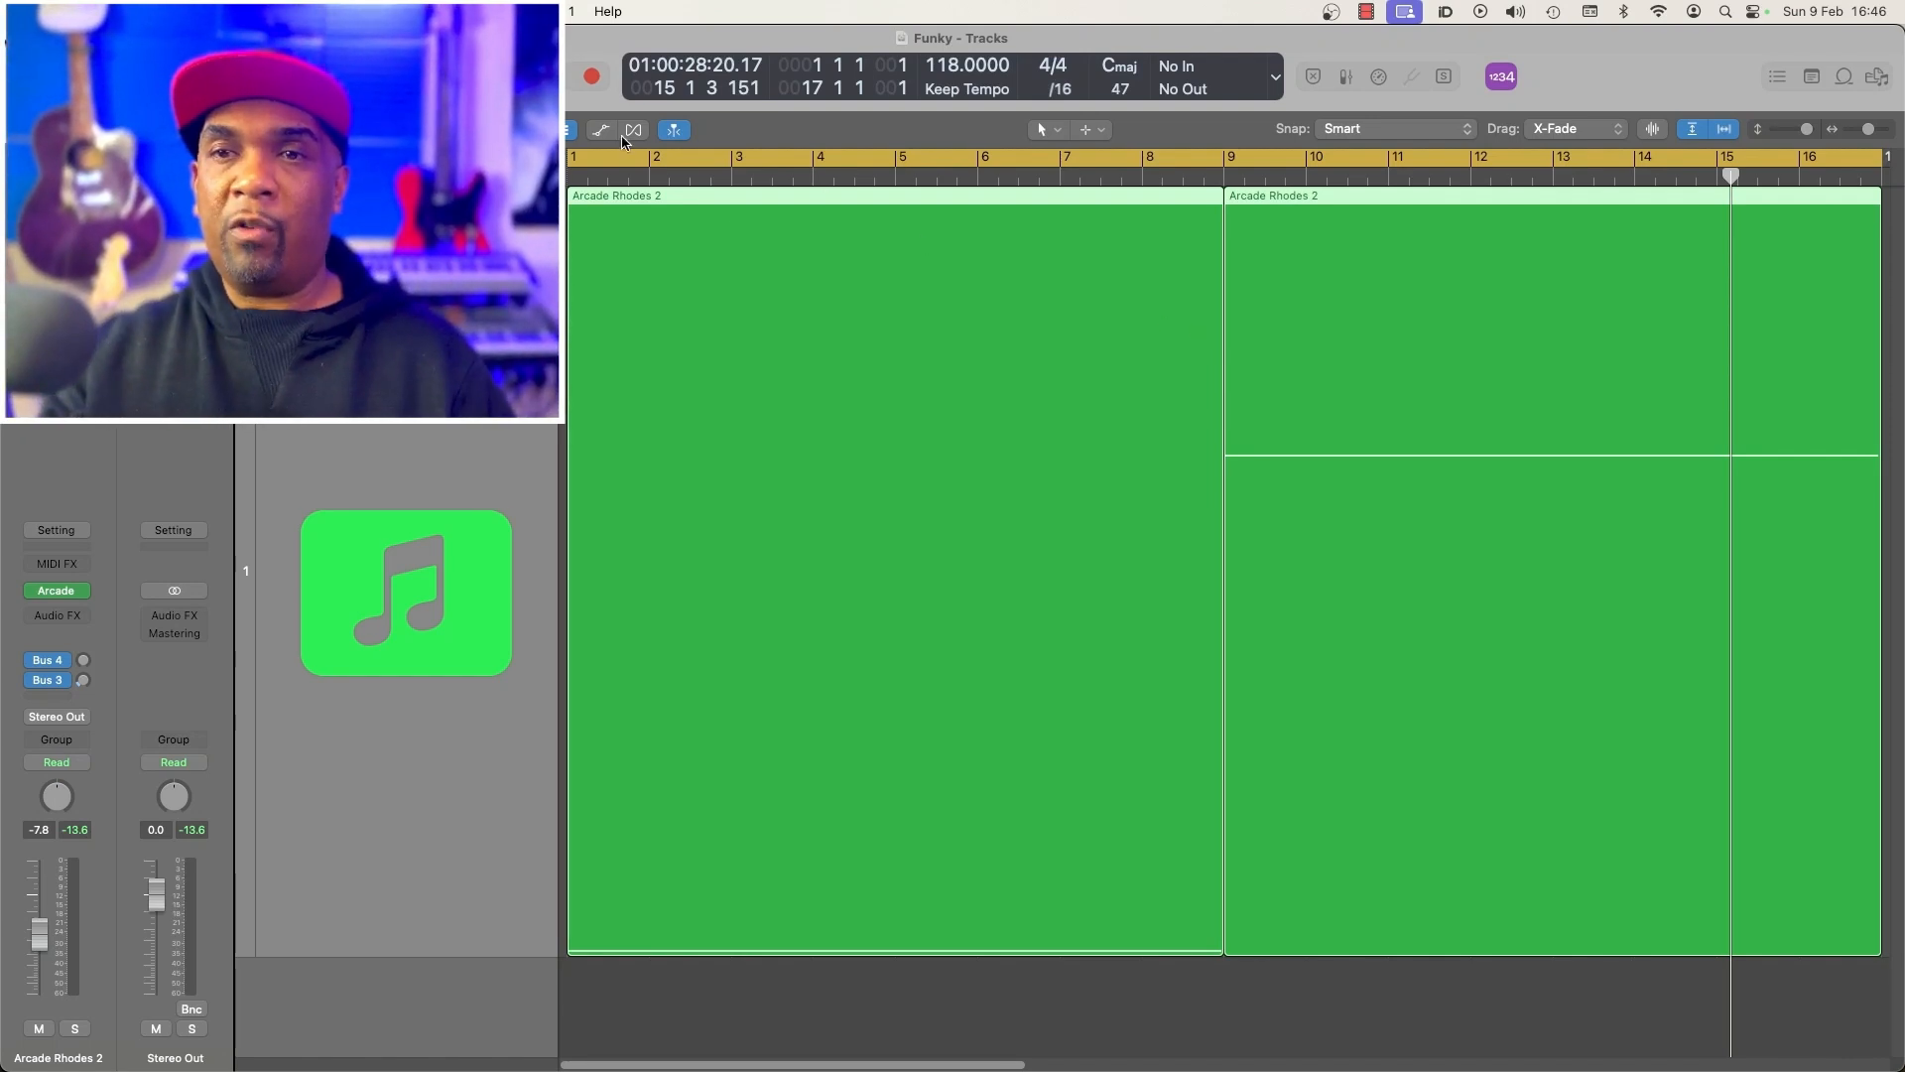
# Create a Session Player Drummer track with the Indie Disco style
pyautogui.press('alt+super+n')
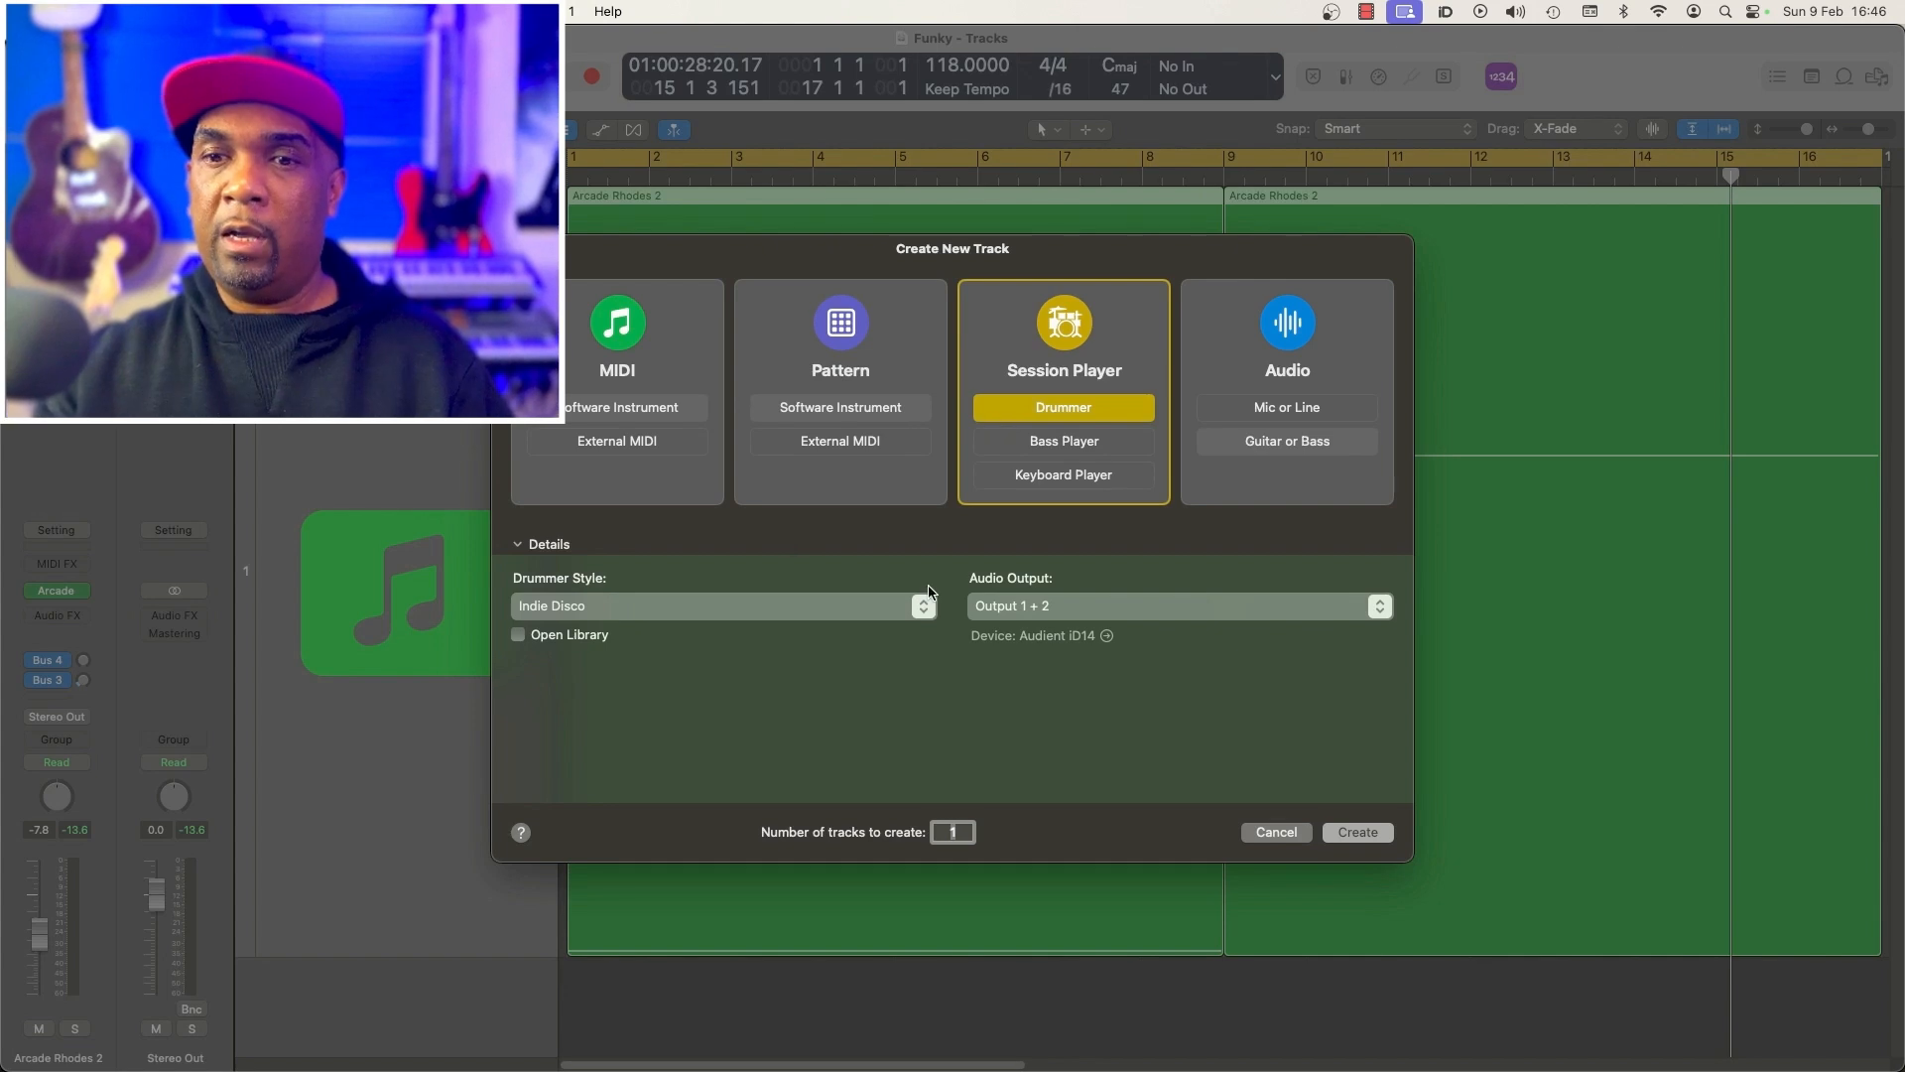
pyautogui.click(830, 606)
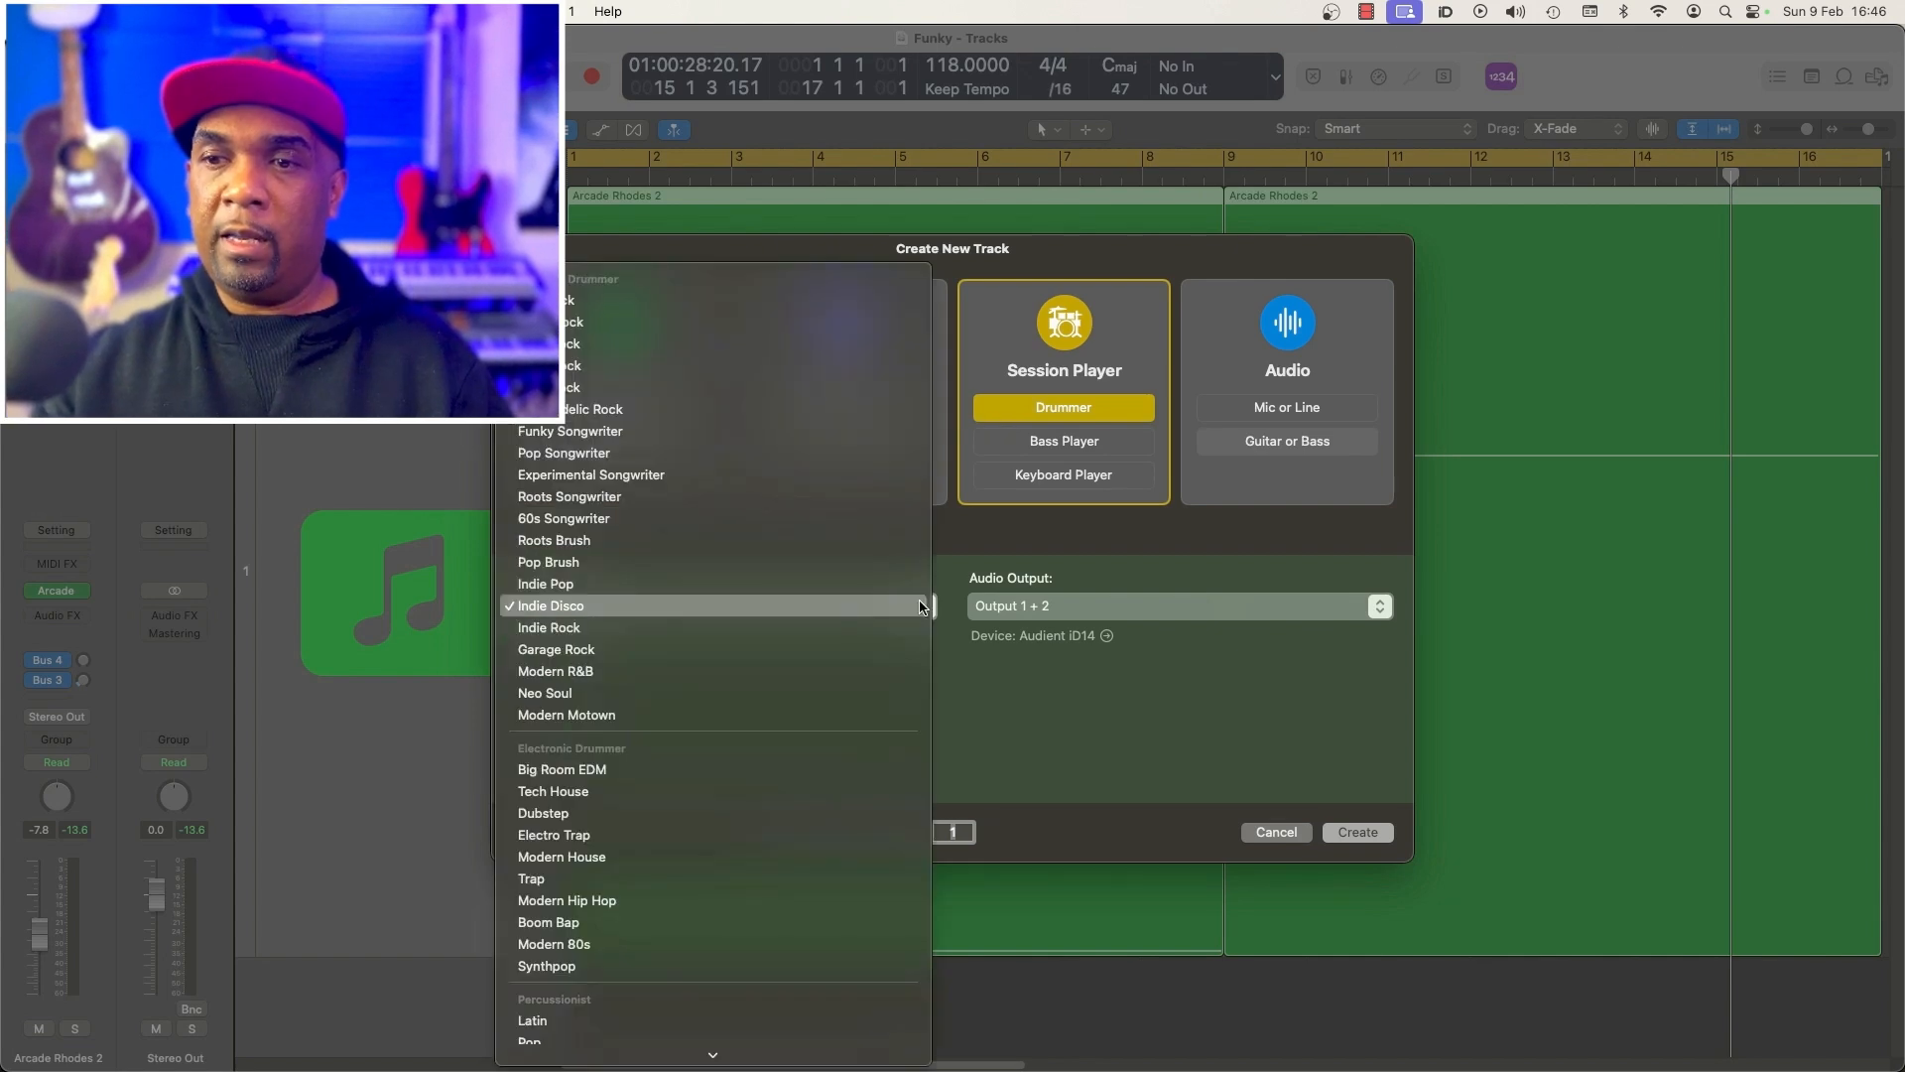
pyautogui.click(693, 611)
pyautogui.click(1354, 833)
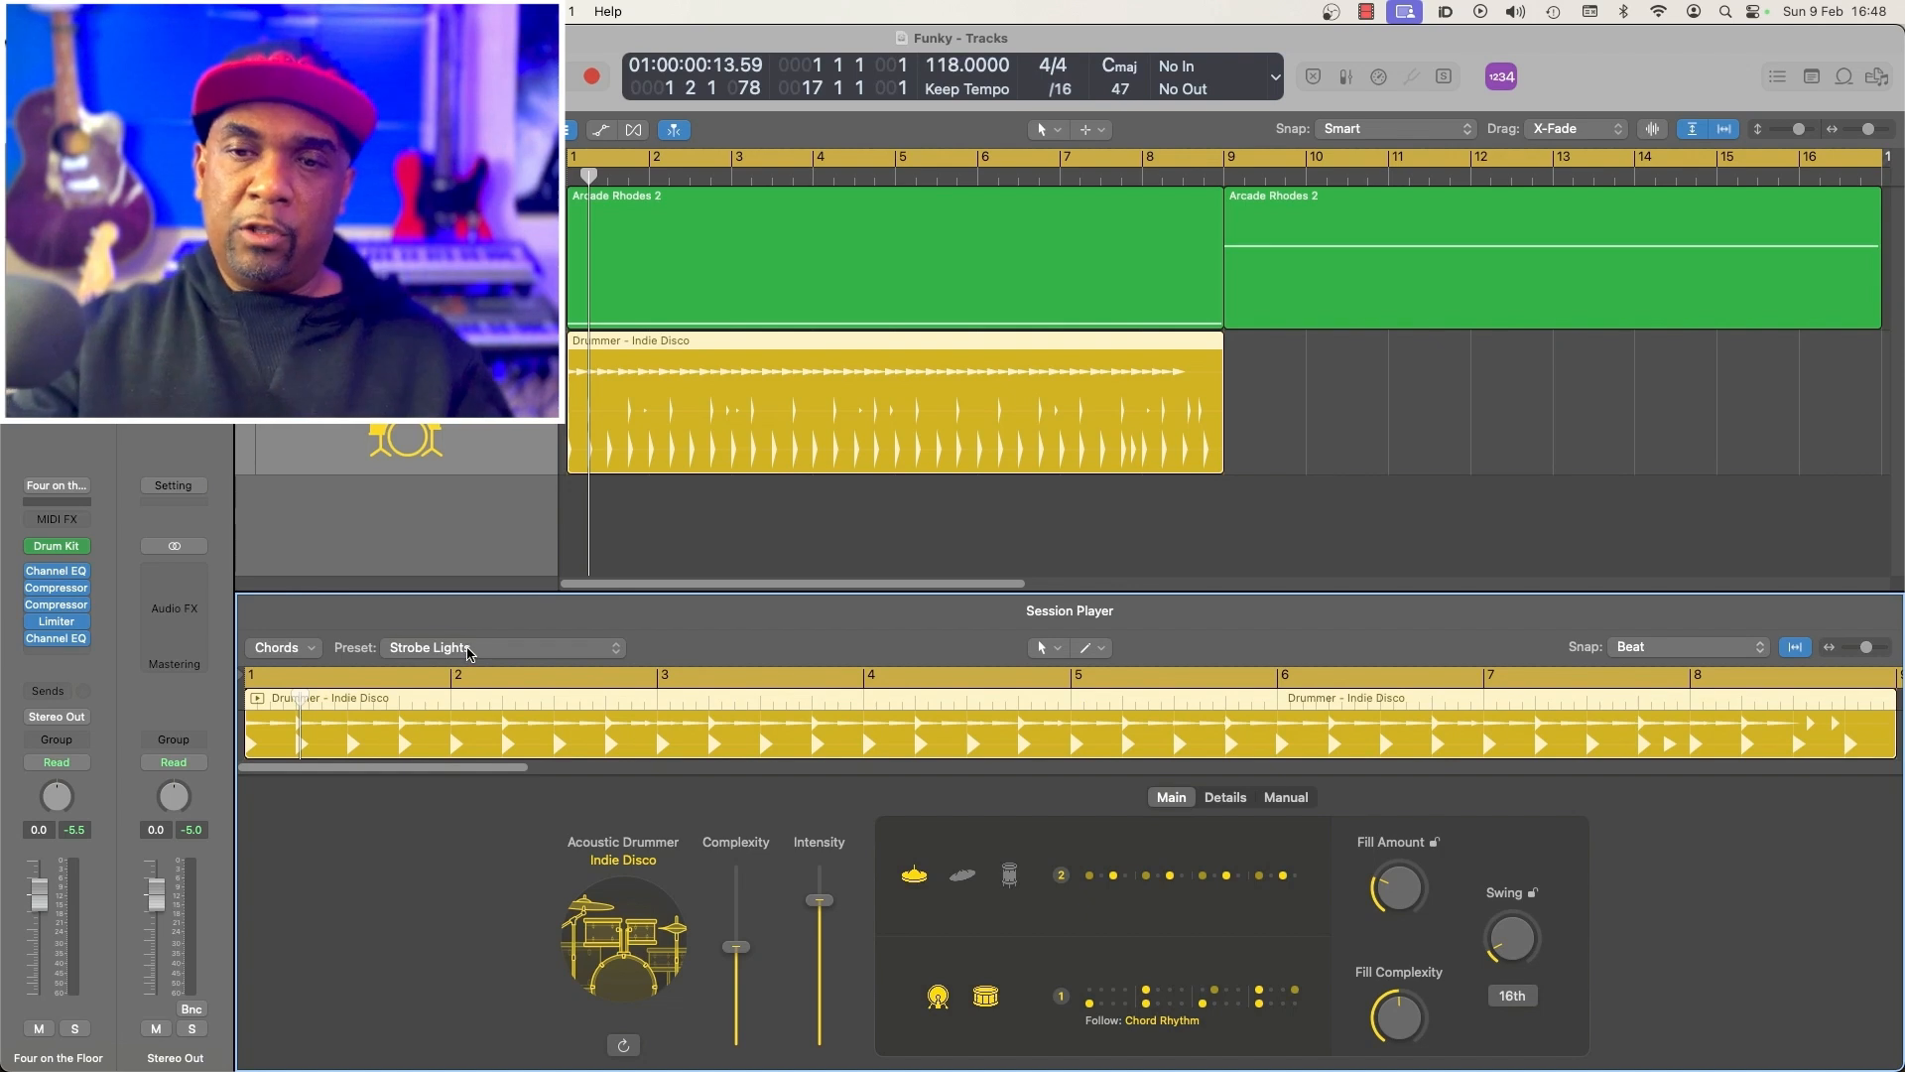
# Apply the Press Play preset to the drummer region, play it back, and choose kick and snare pattern 1
pyautogui.click(470, 650)
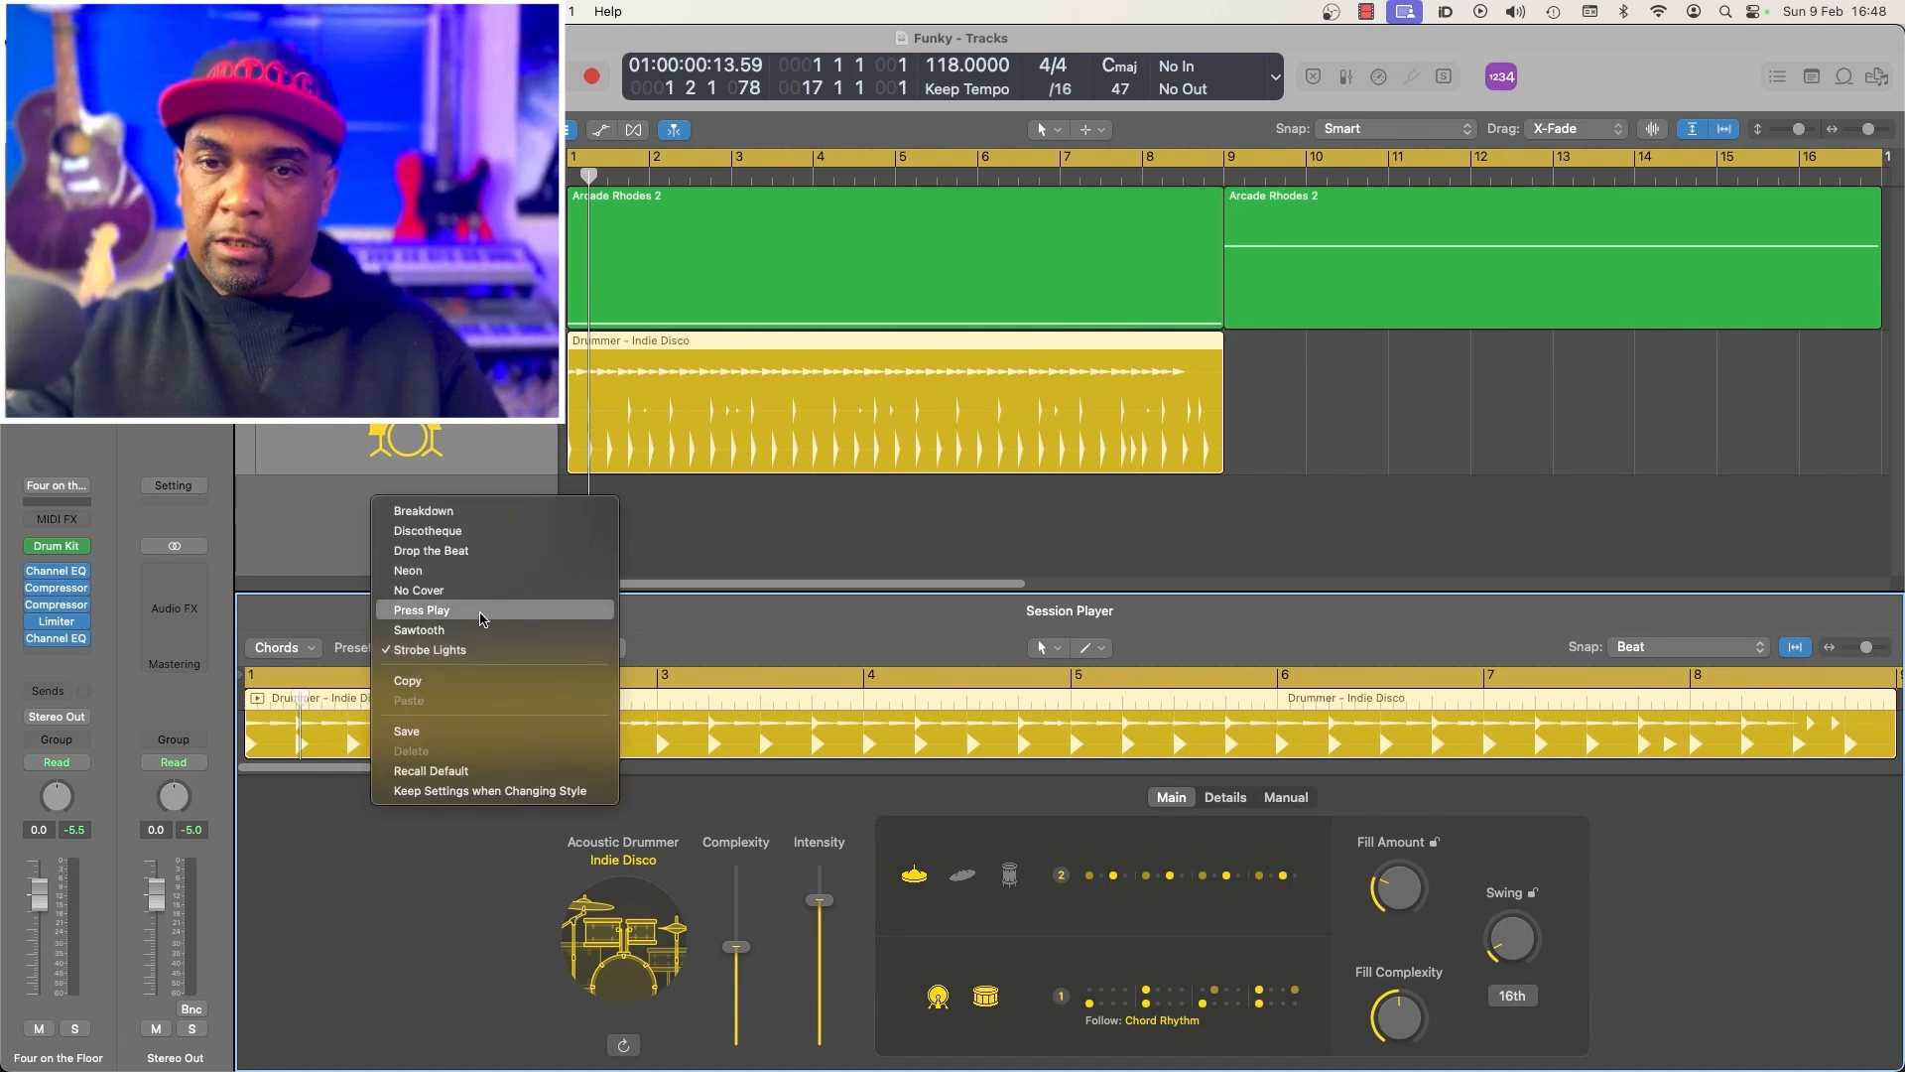
pyautogui.click(484, 622)
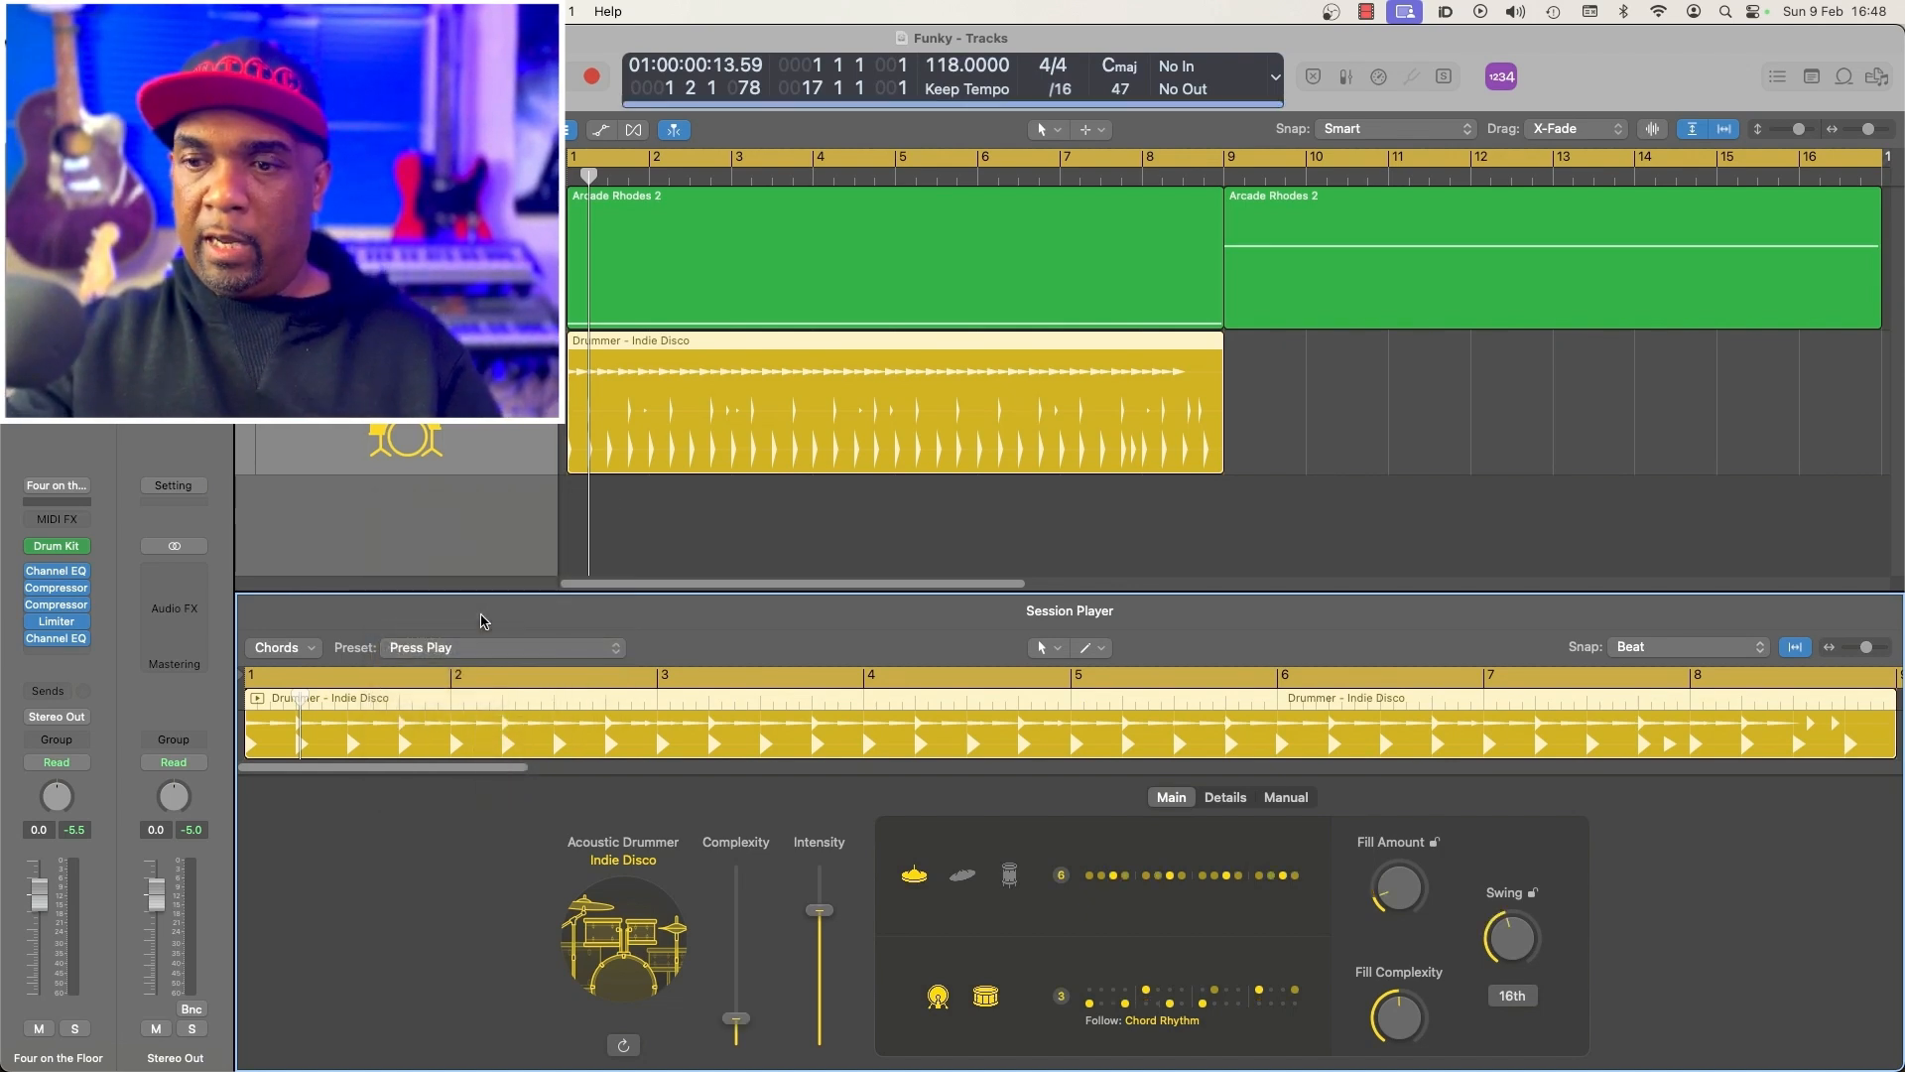
pyautogui.press('space')
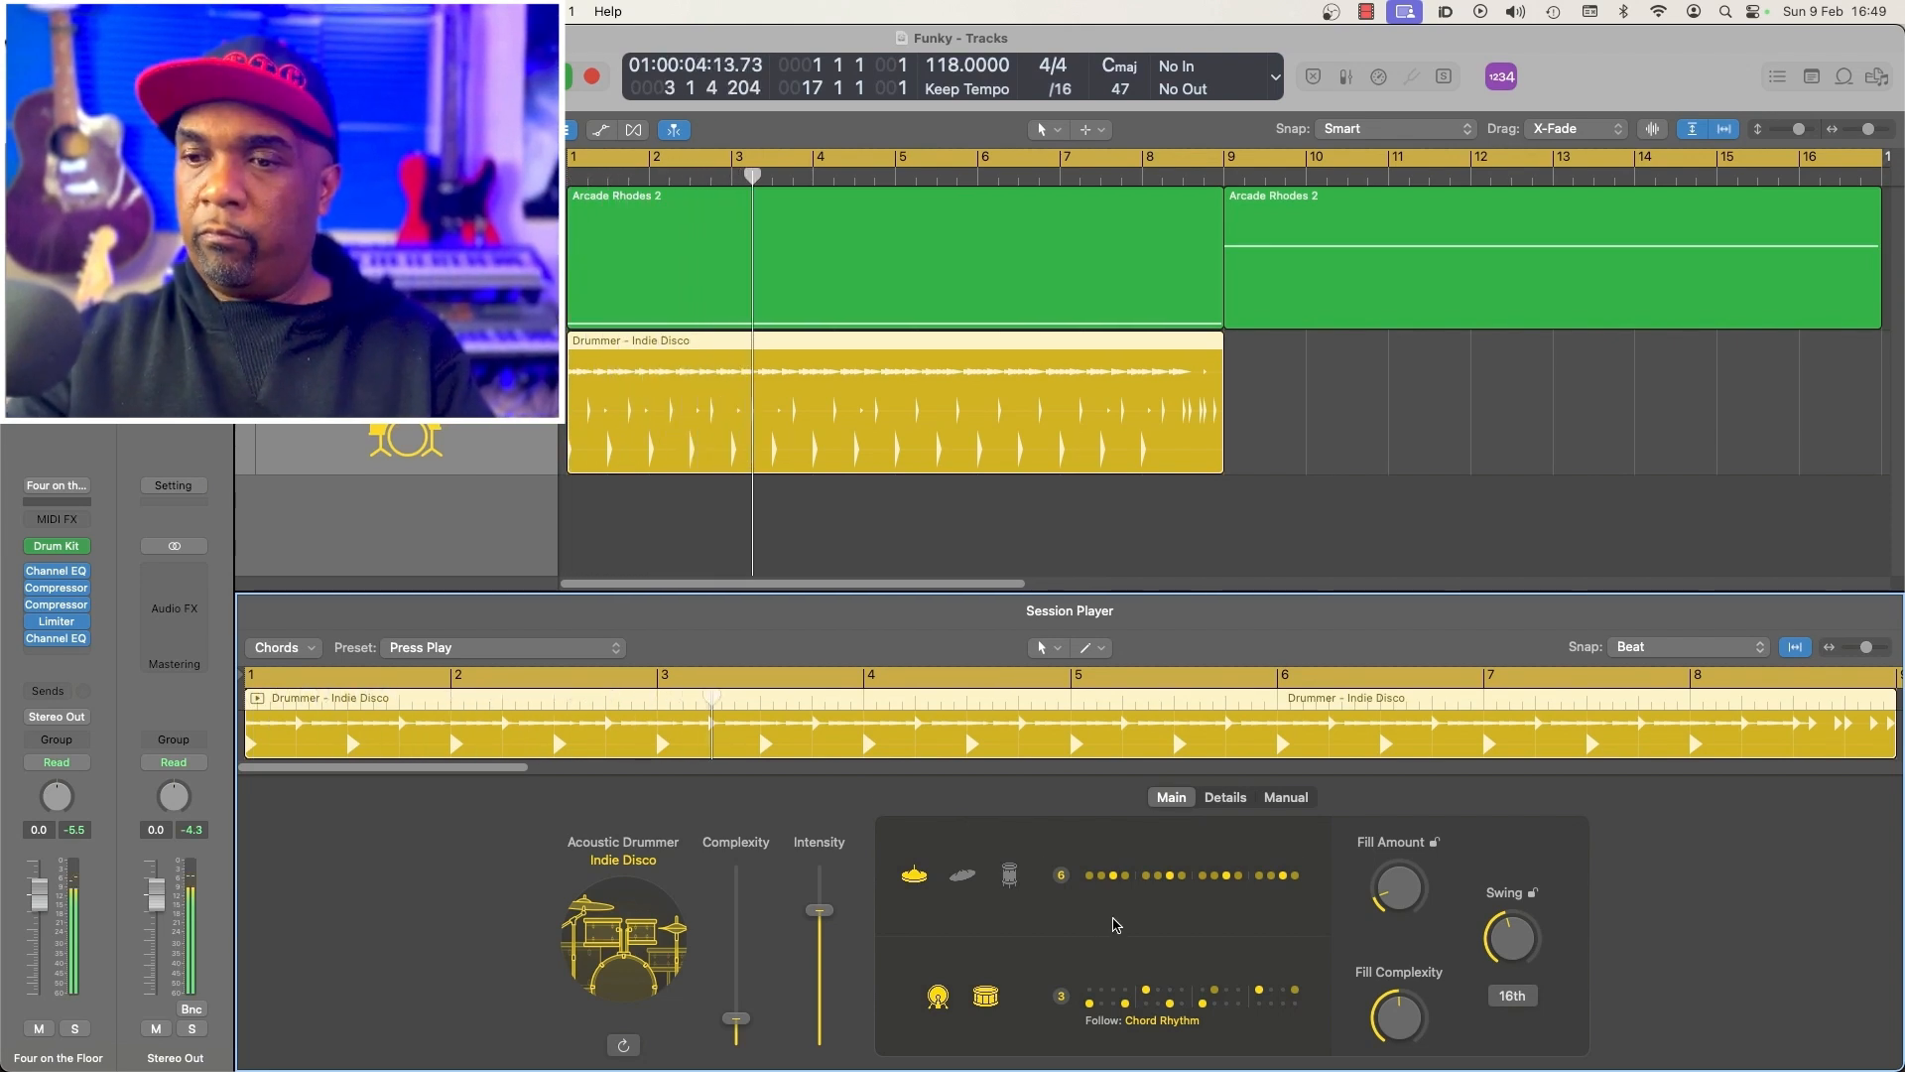
pyautogui.click(1112, 997)
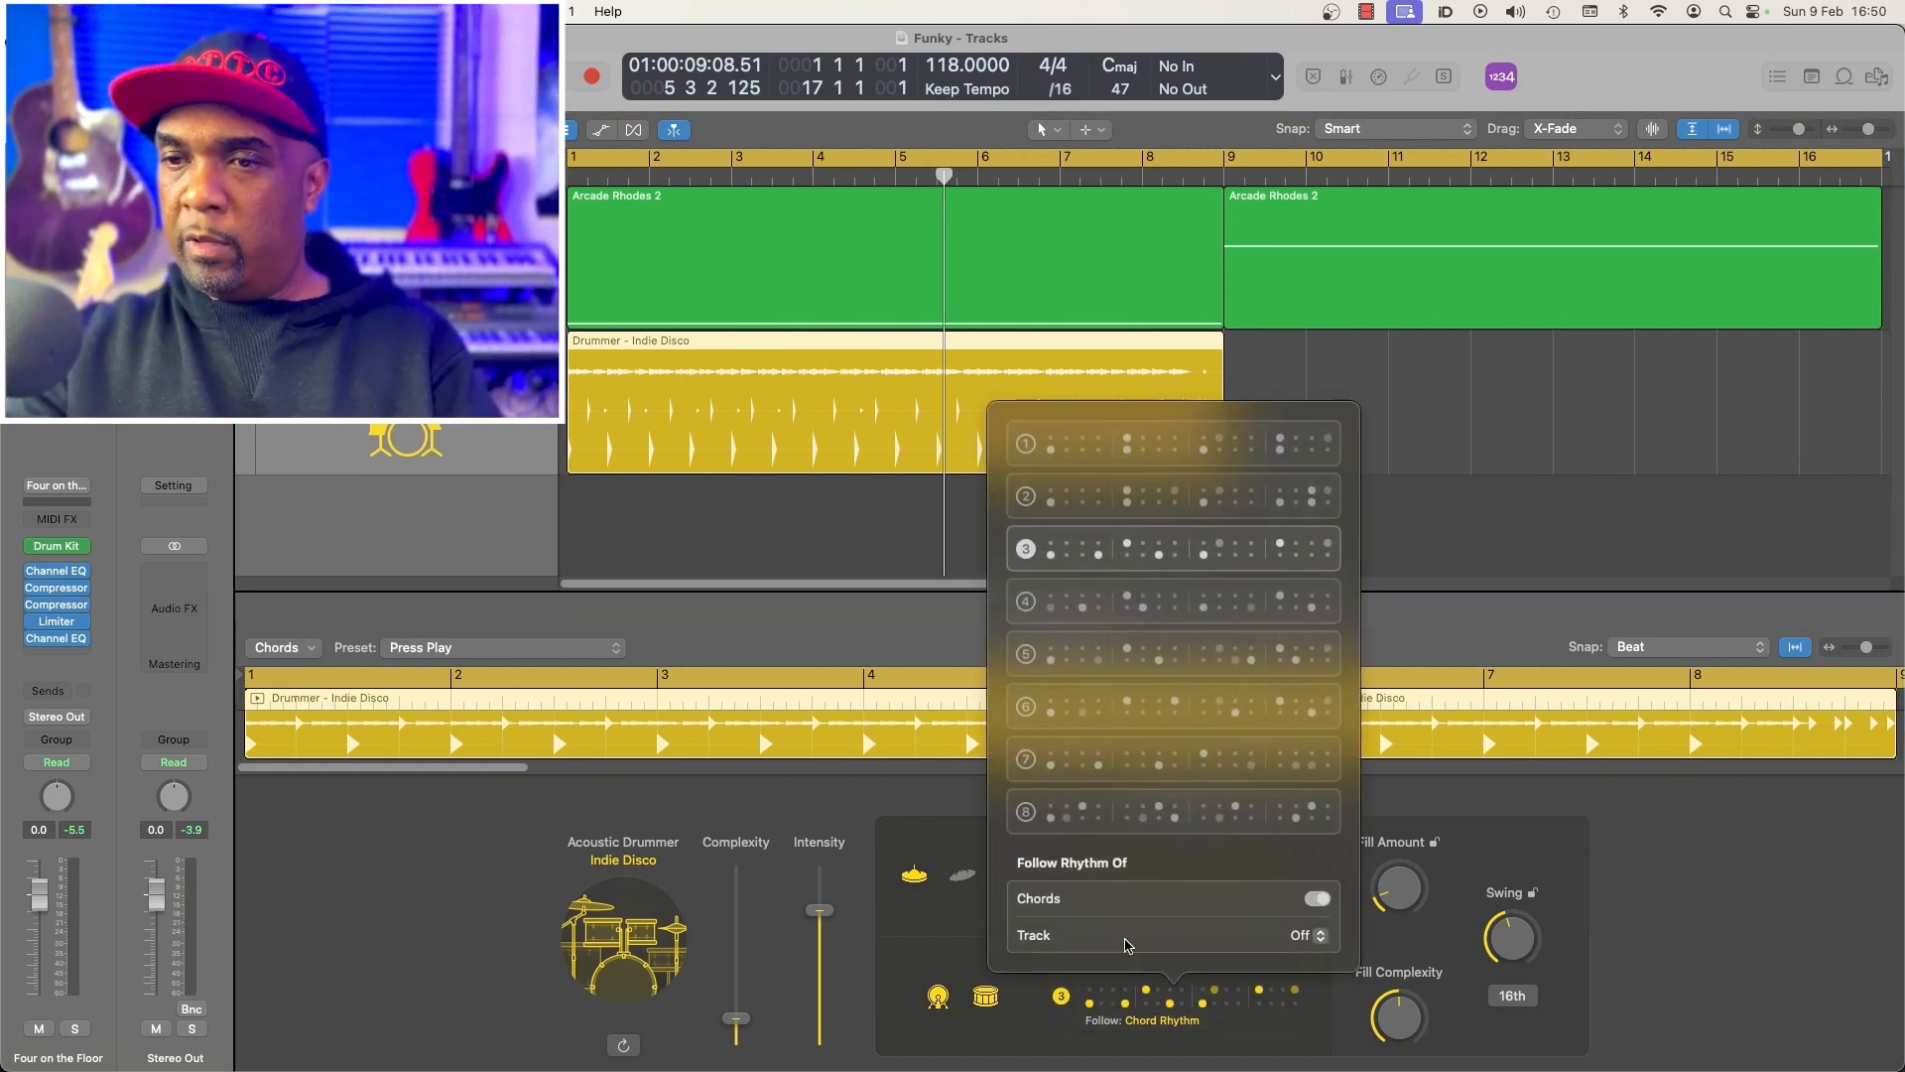
pyautogui.click(1029, 446)
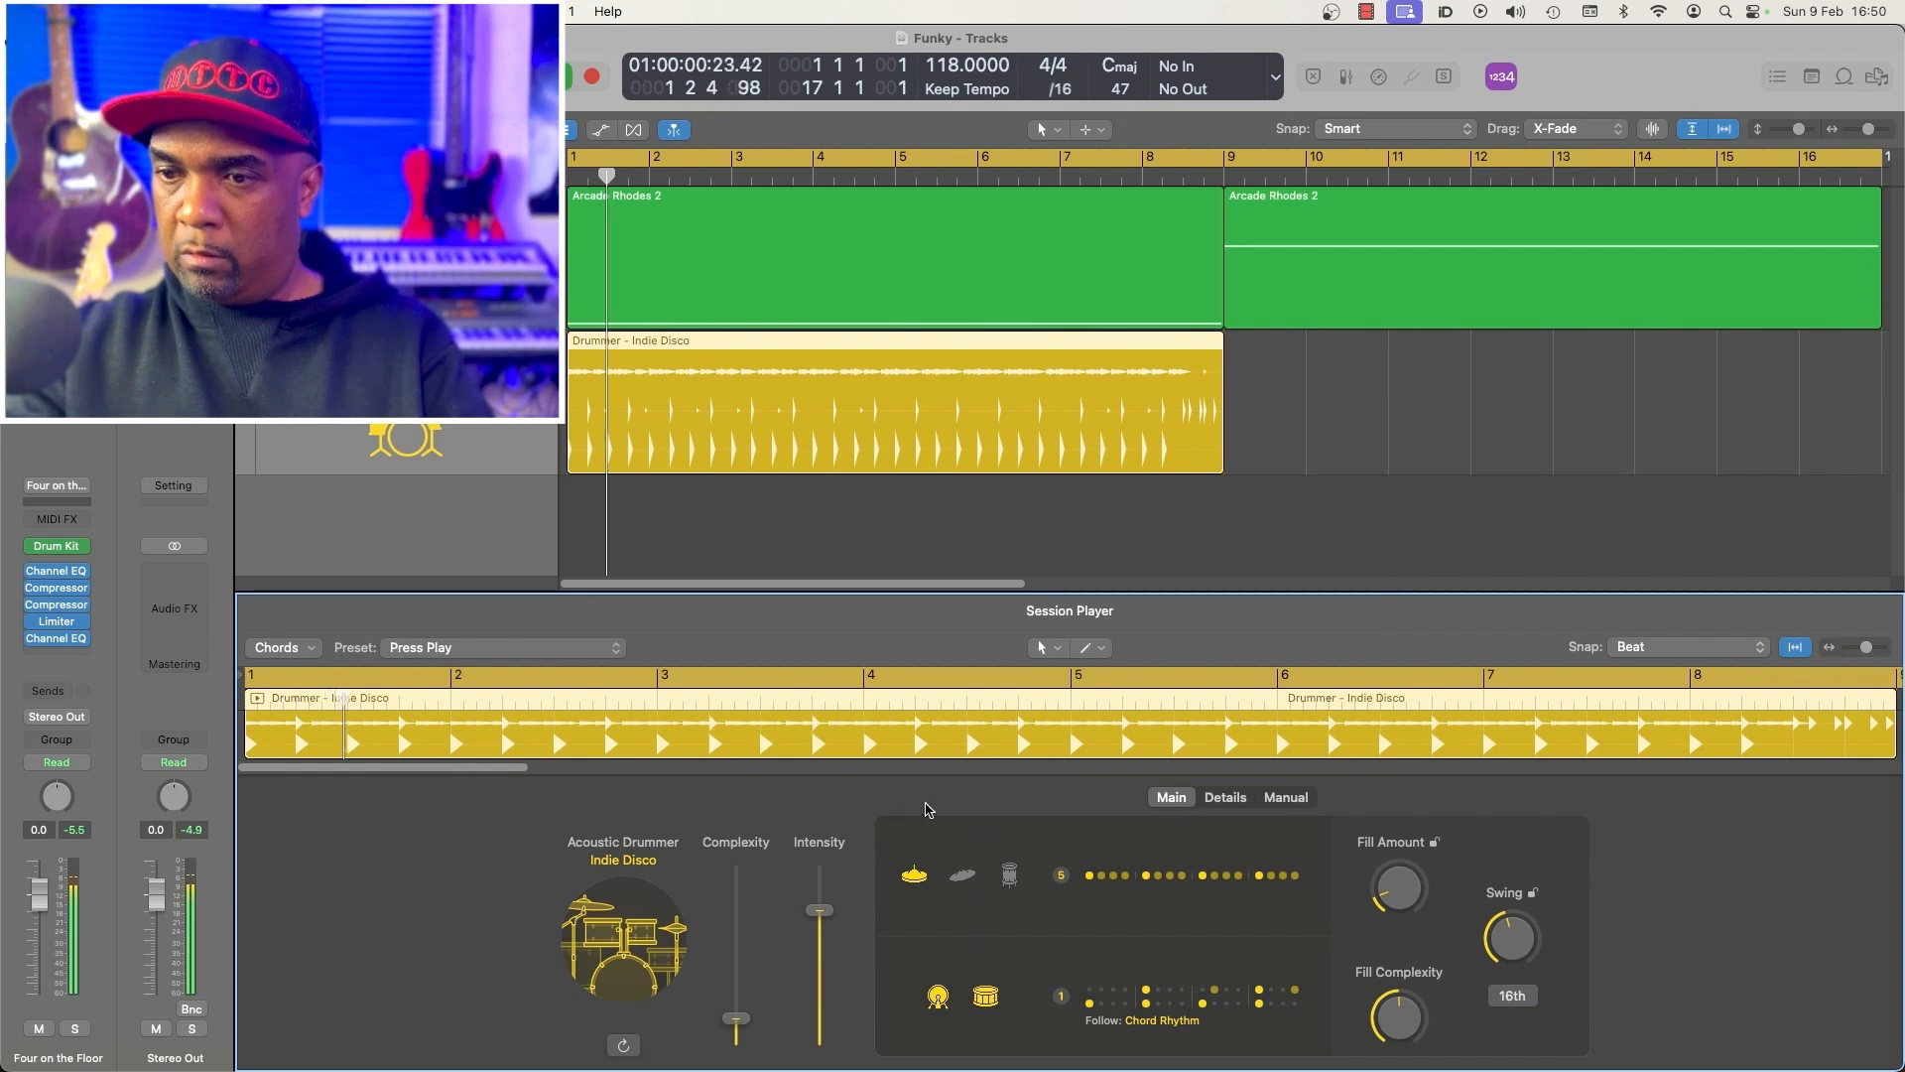
# Choose hi-hat pattern 3 for the drummer region and raise its Complexity slightly during playback
pyautogui.click(1074, 876)
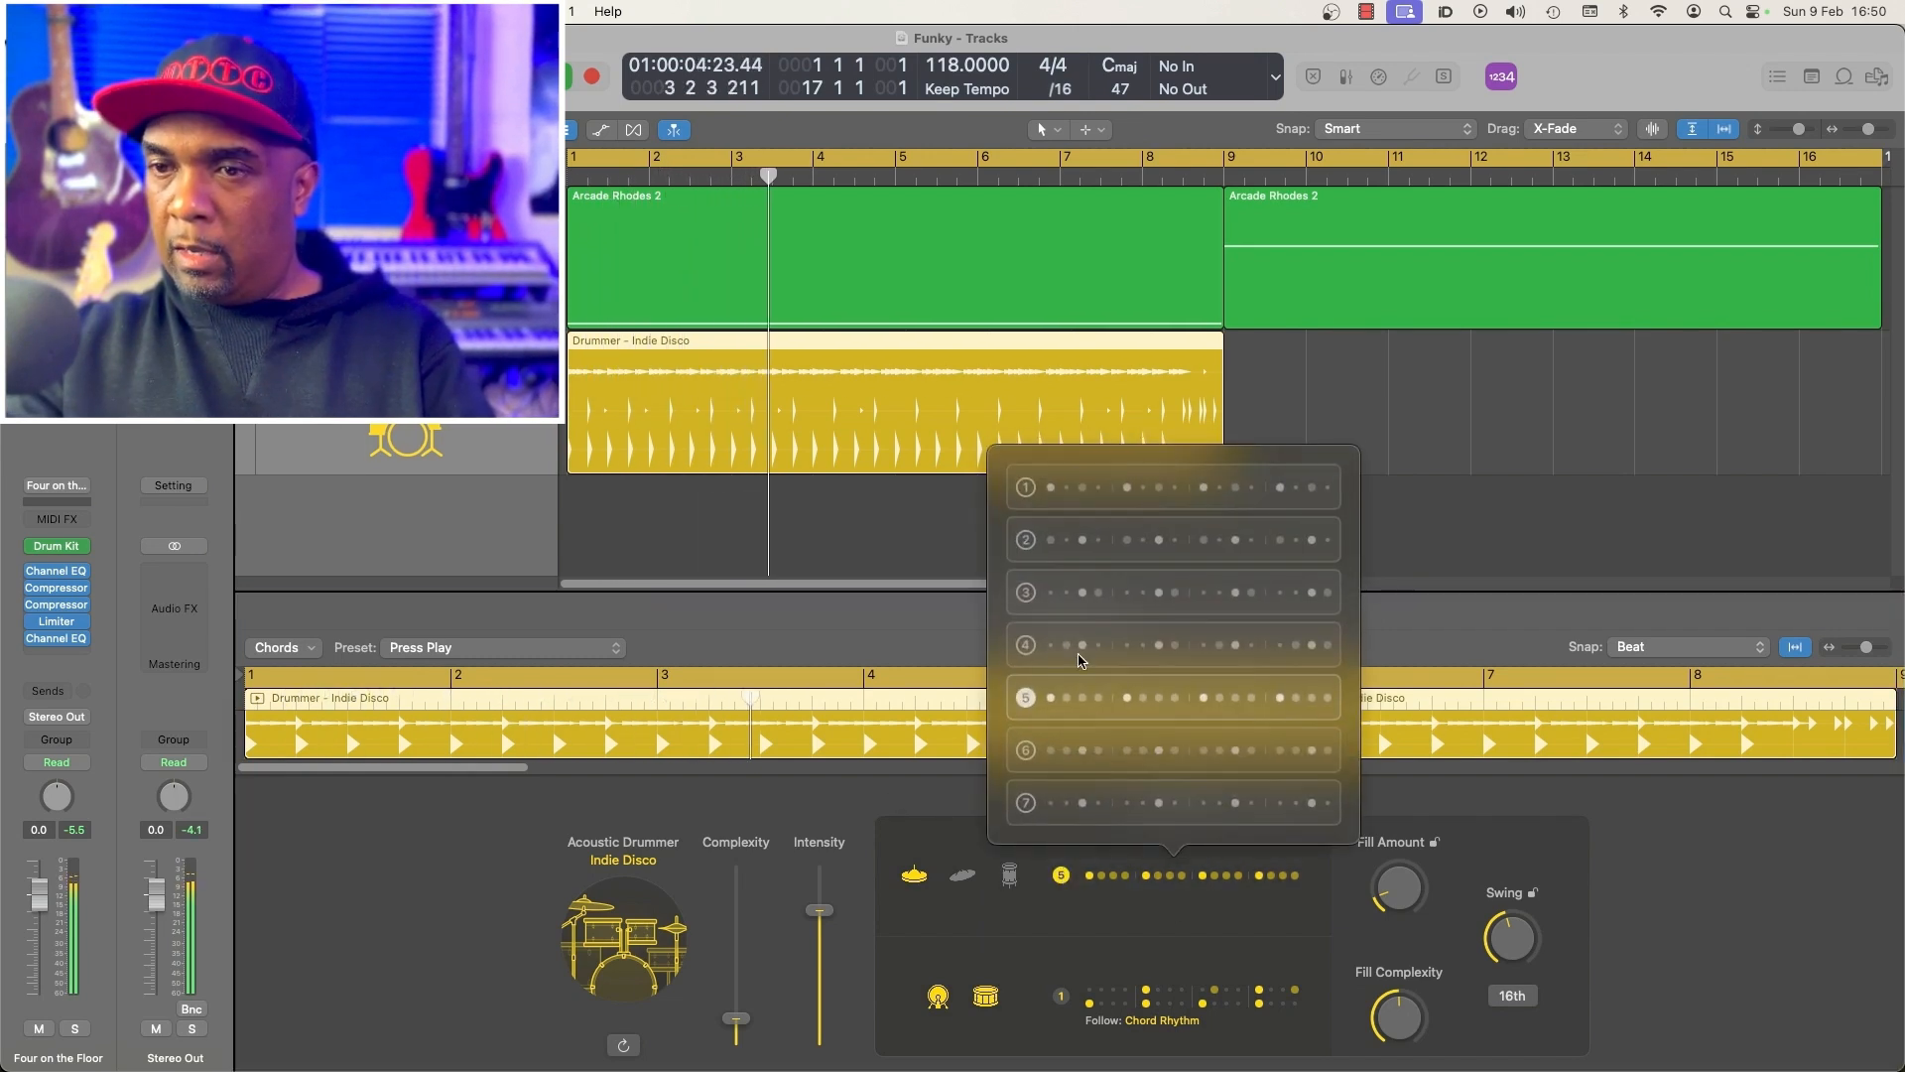
pyautogui.click(1025, 593)
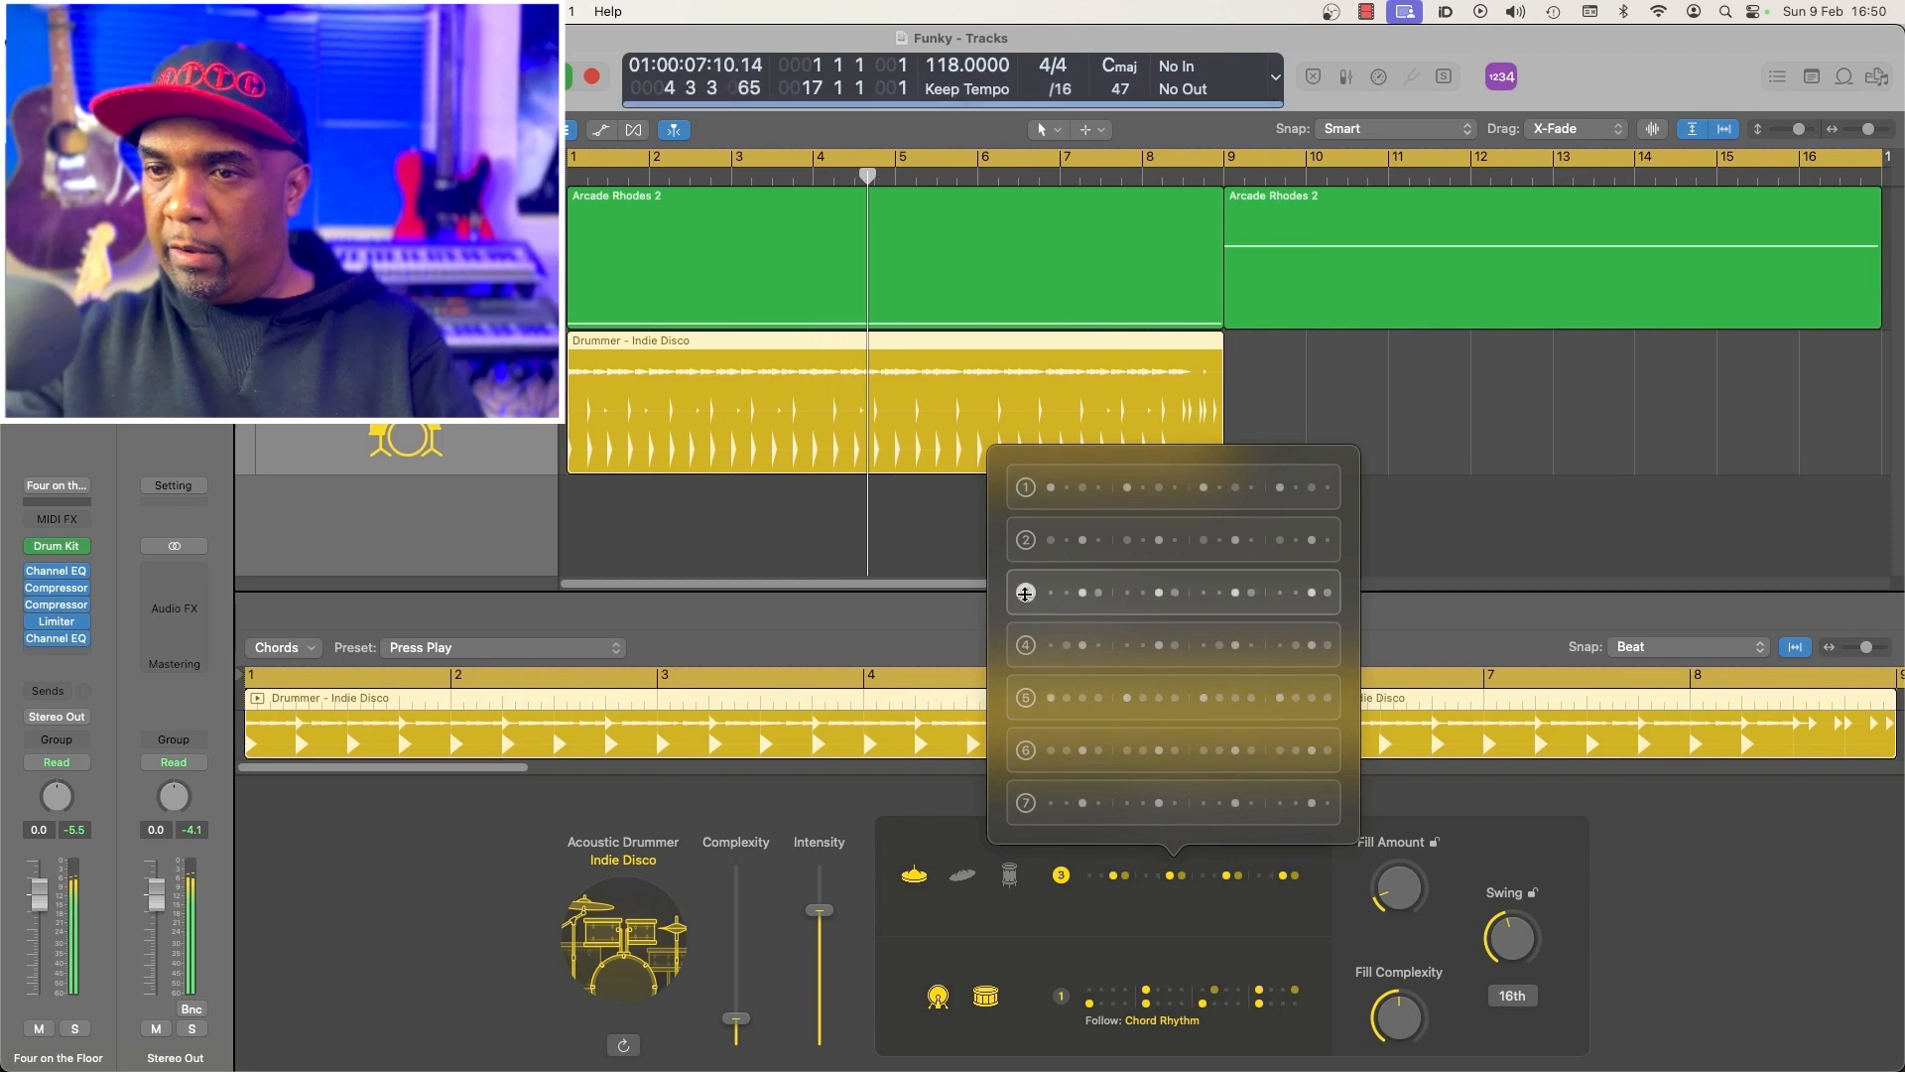
pyautogui.click(874, 804)
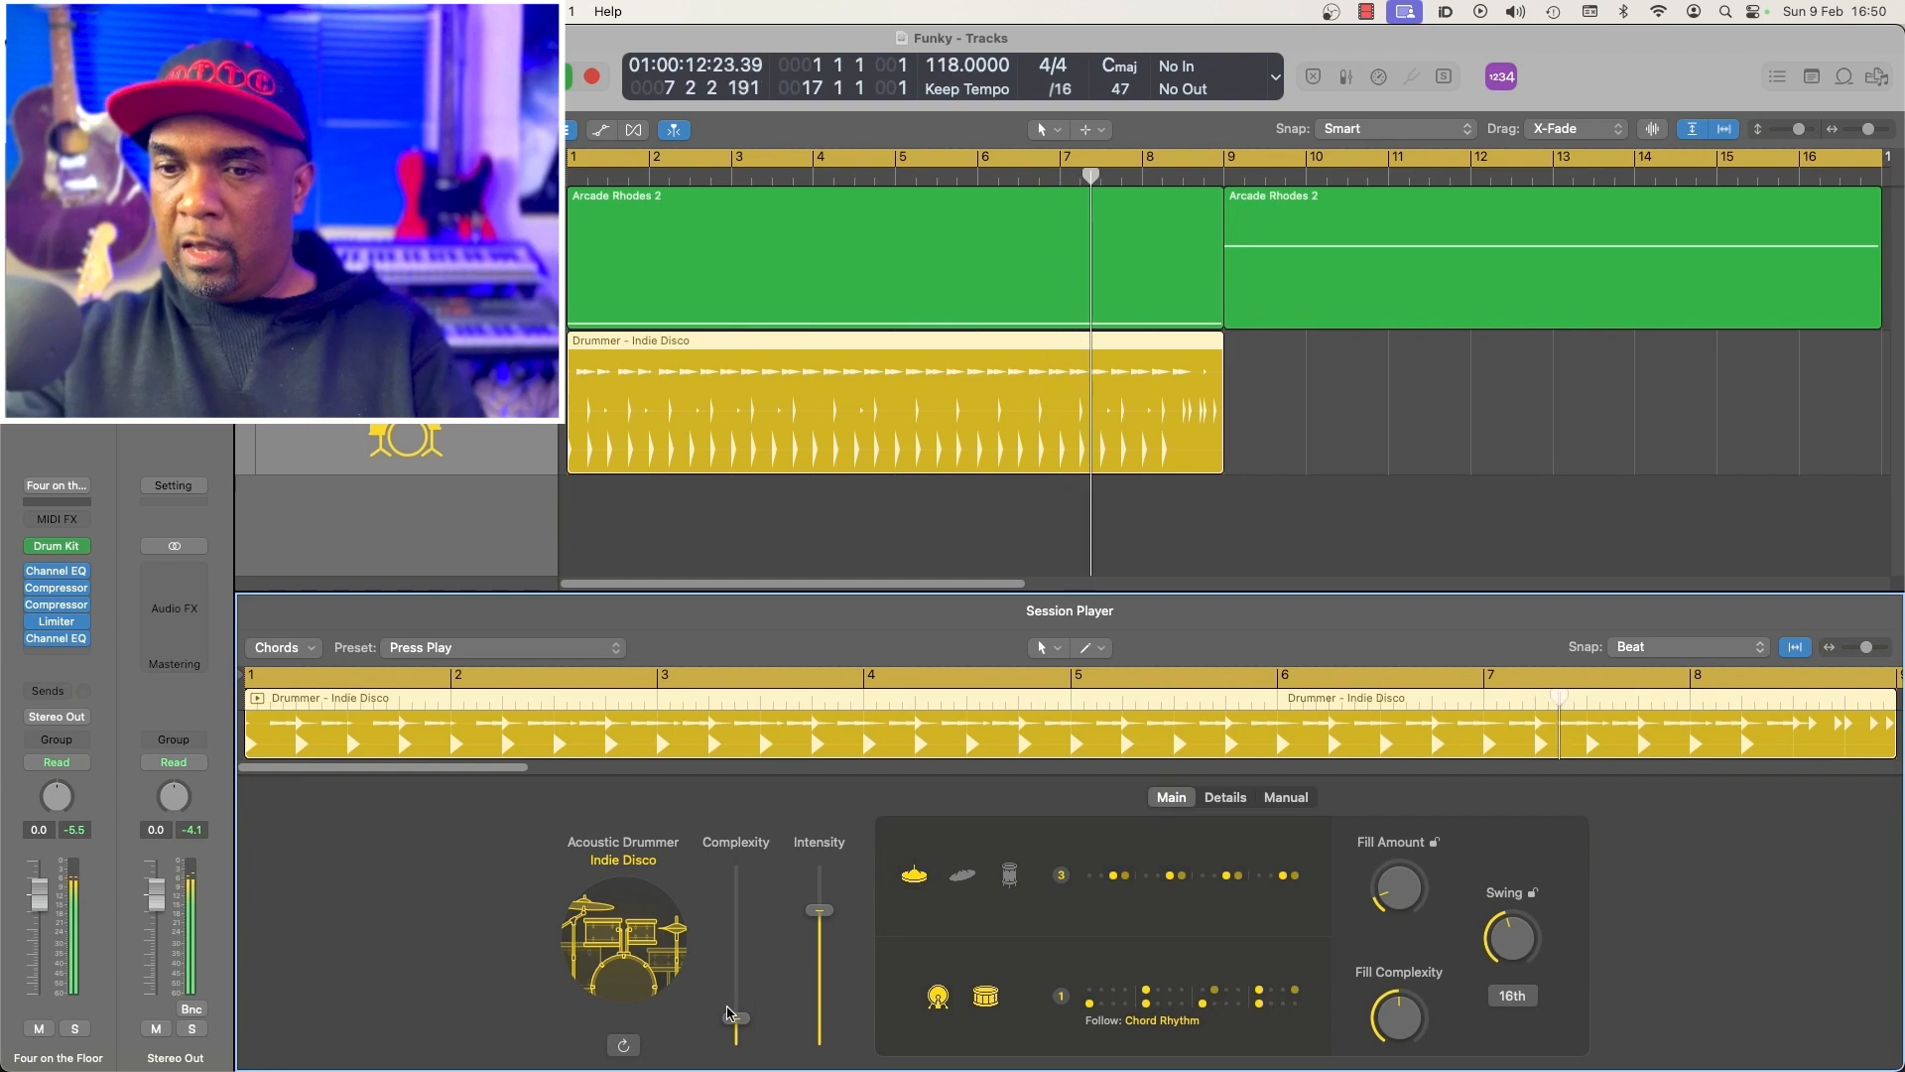
pyautogui.moveTo(735, 1022); pyautogui.dragTo(735, 1011)
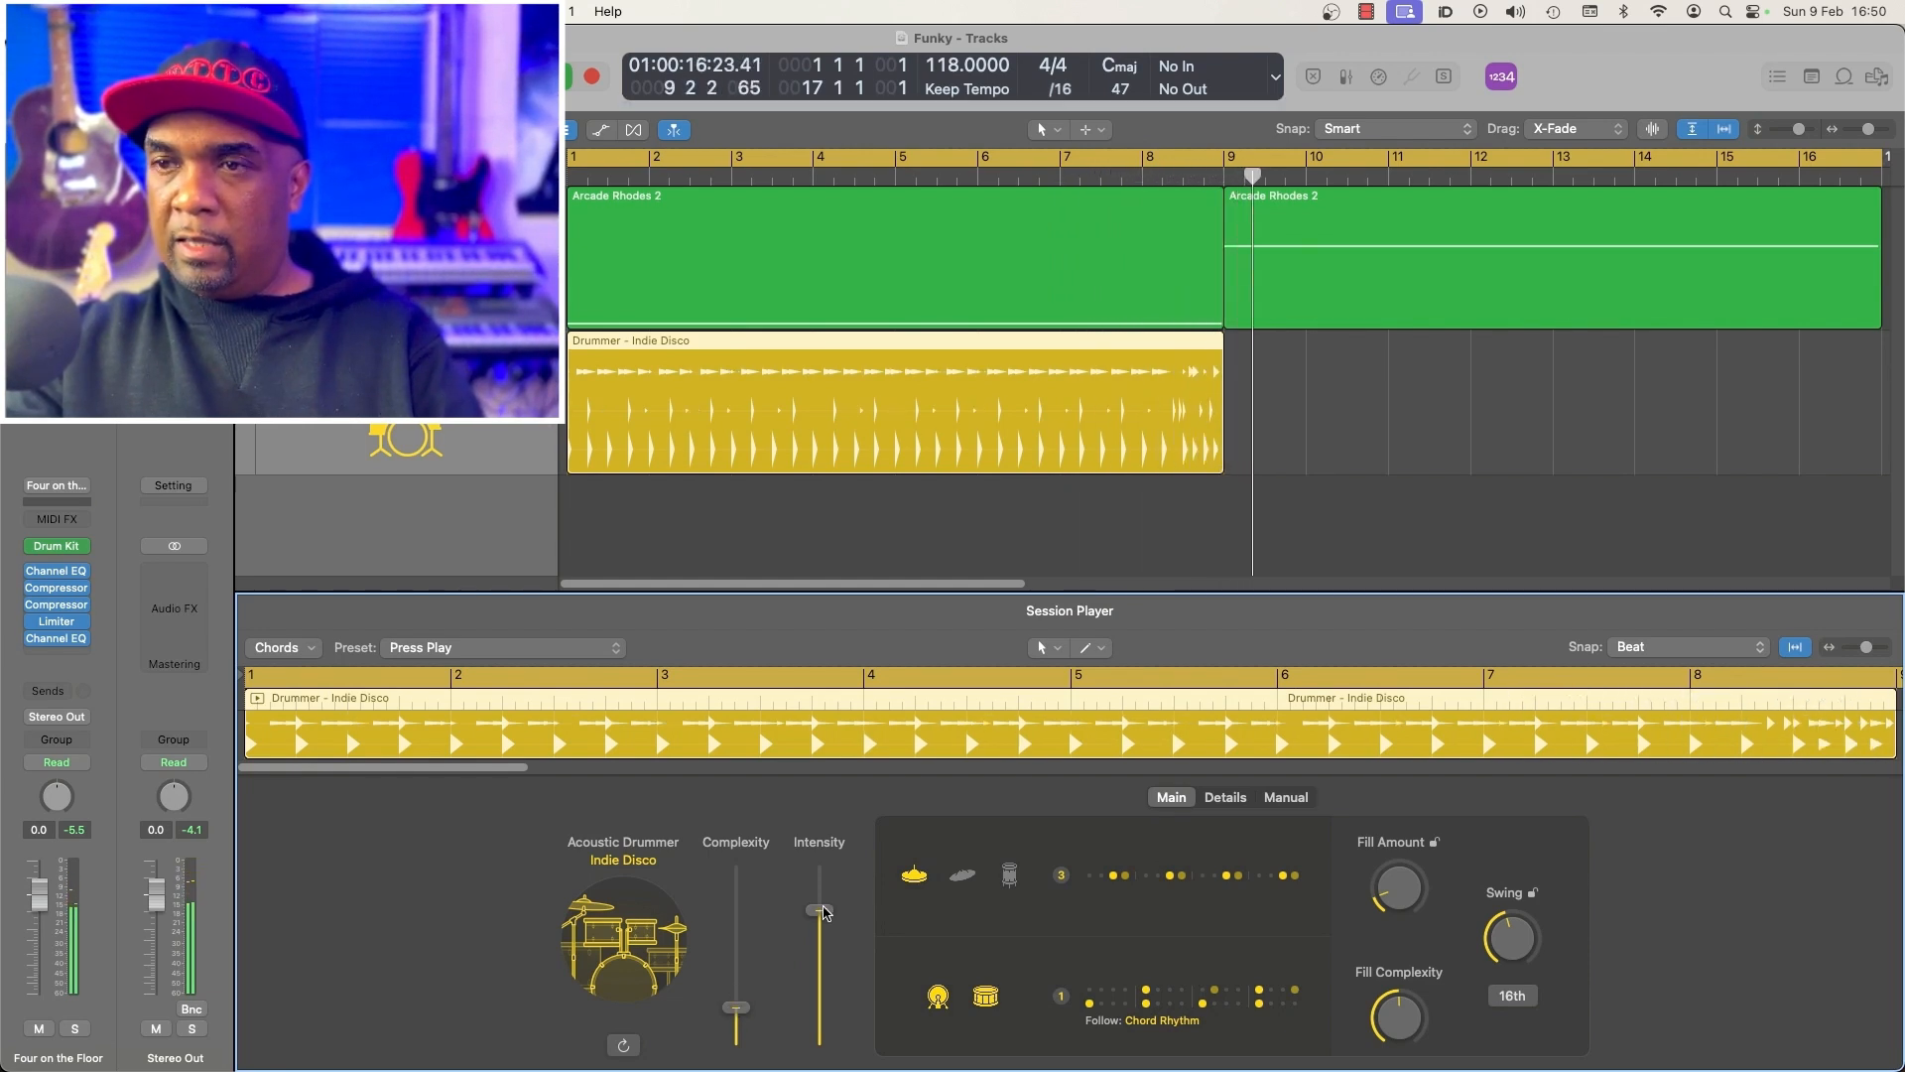
pyautogui.press('space')
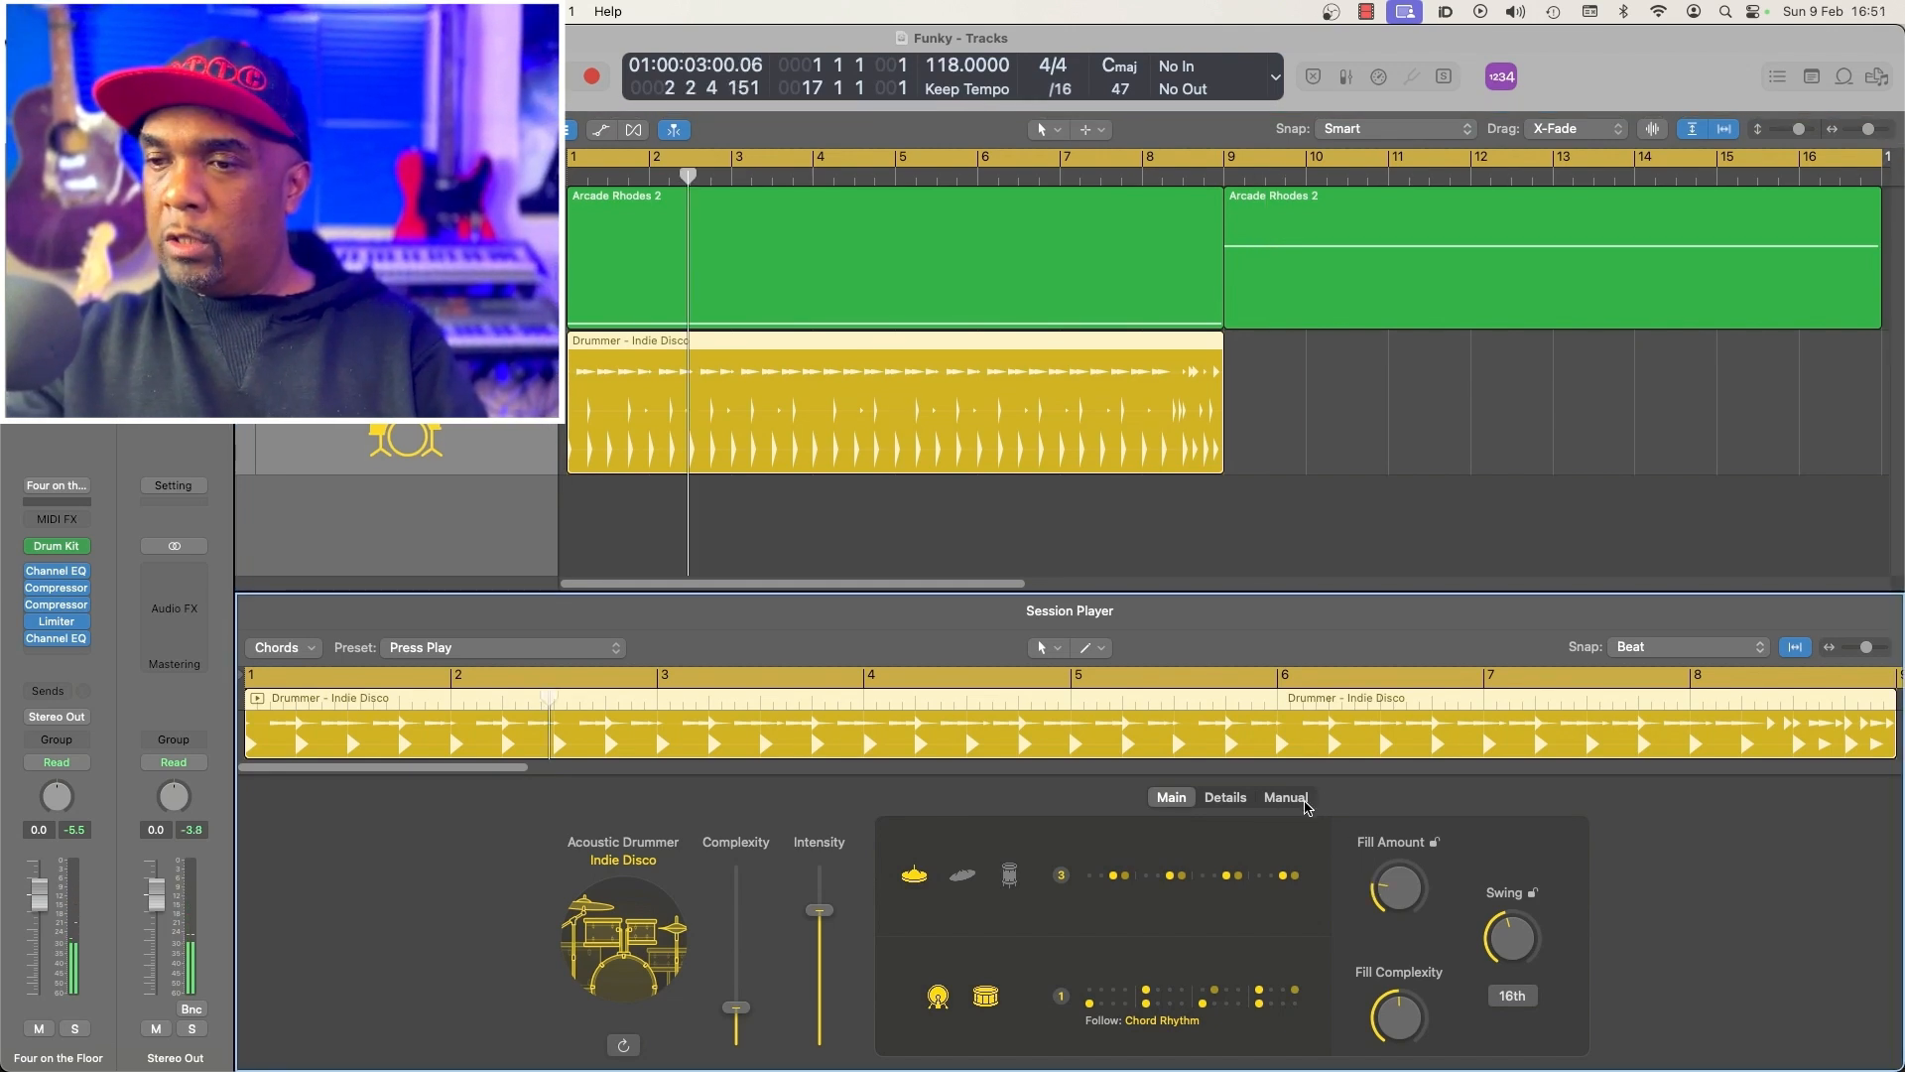
# Program a one-bar manual pattern with kicks on all four beats and snares on beats 2 and 4, and repeat the drummer region once
pyautogui.click(1296, 801)
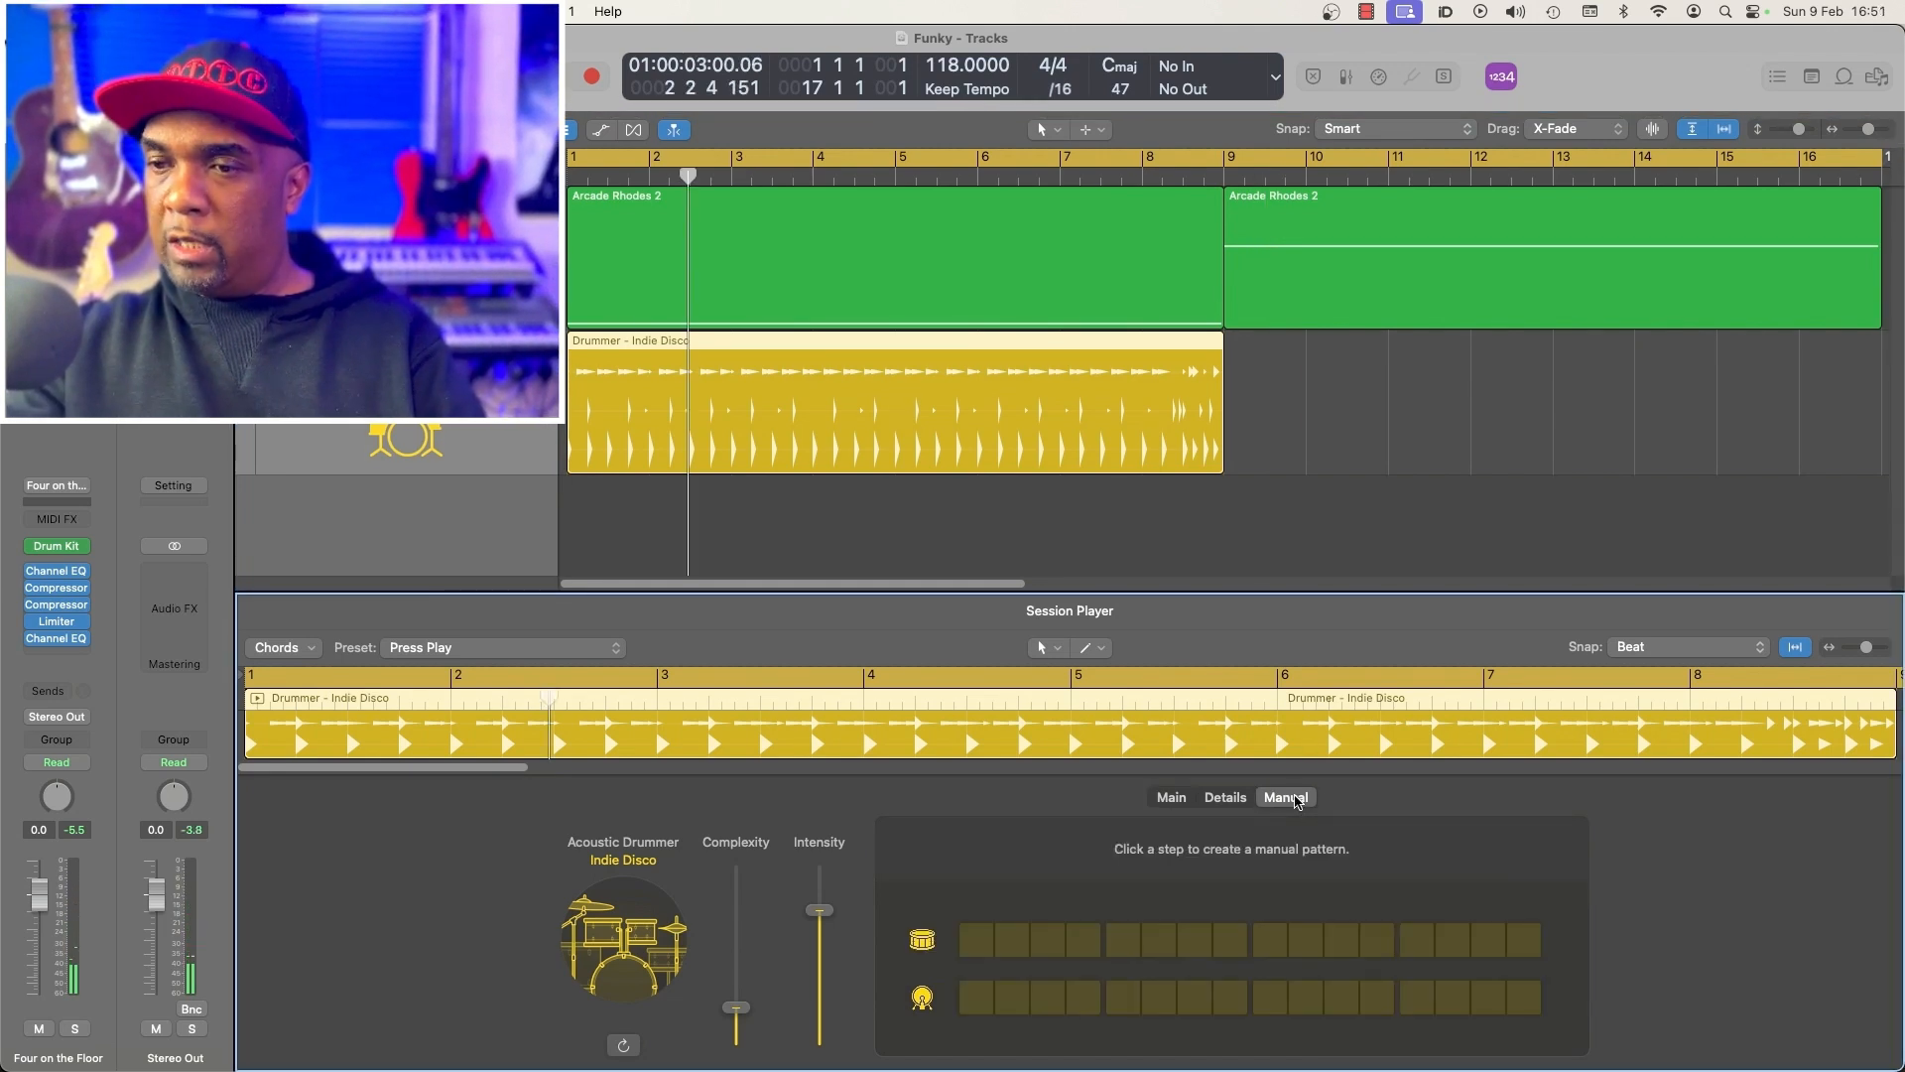
pyautogui.click(978, 999)
pyautogui.click(1122, 997)
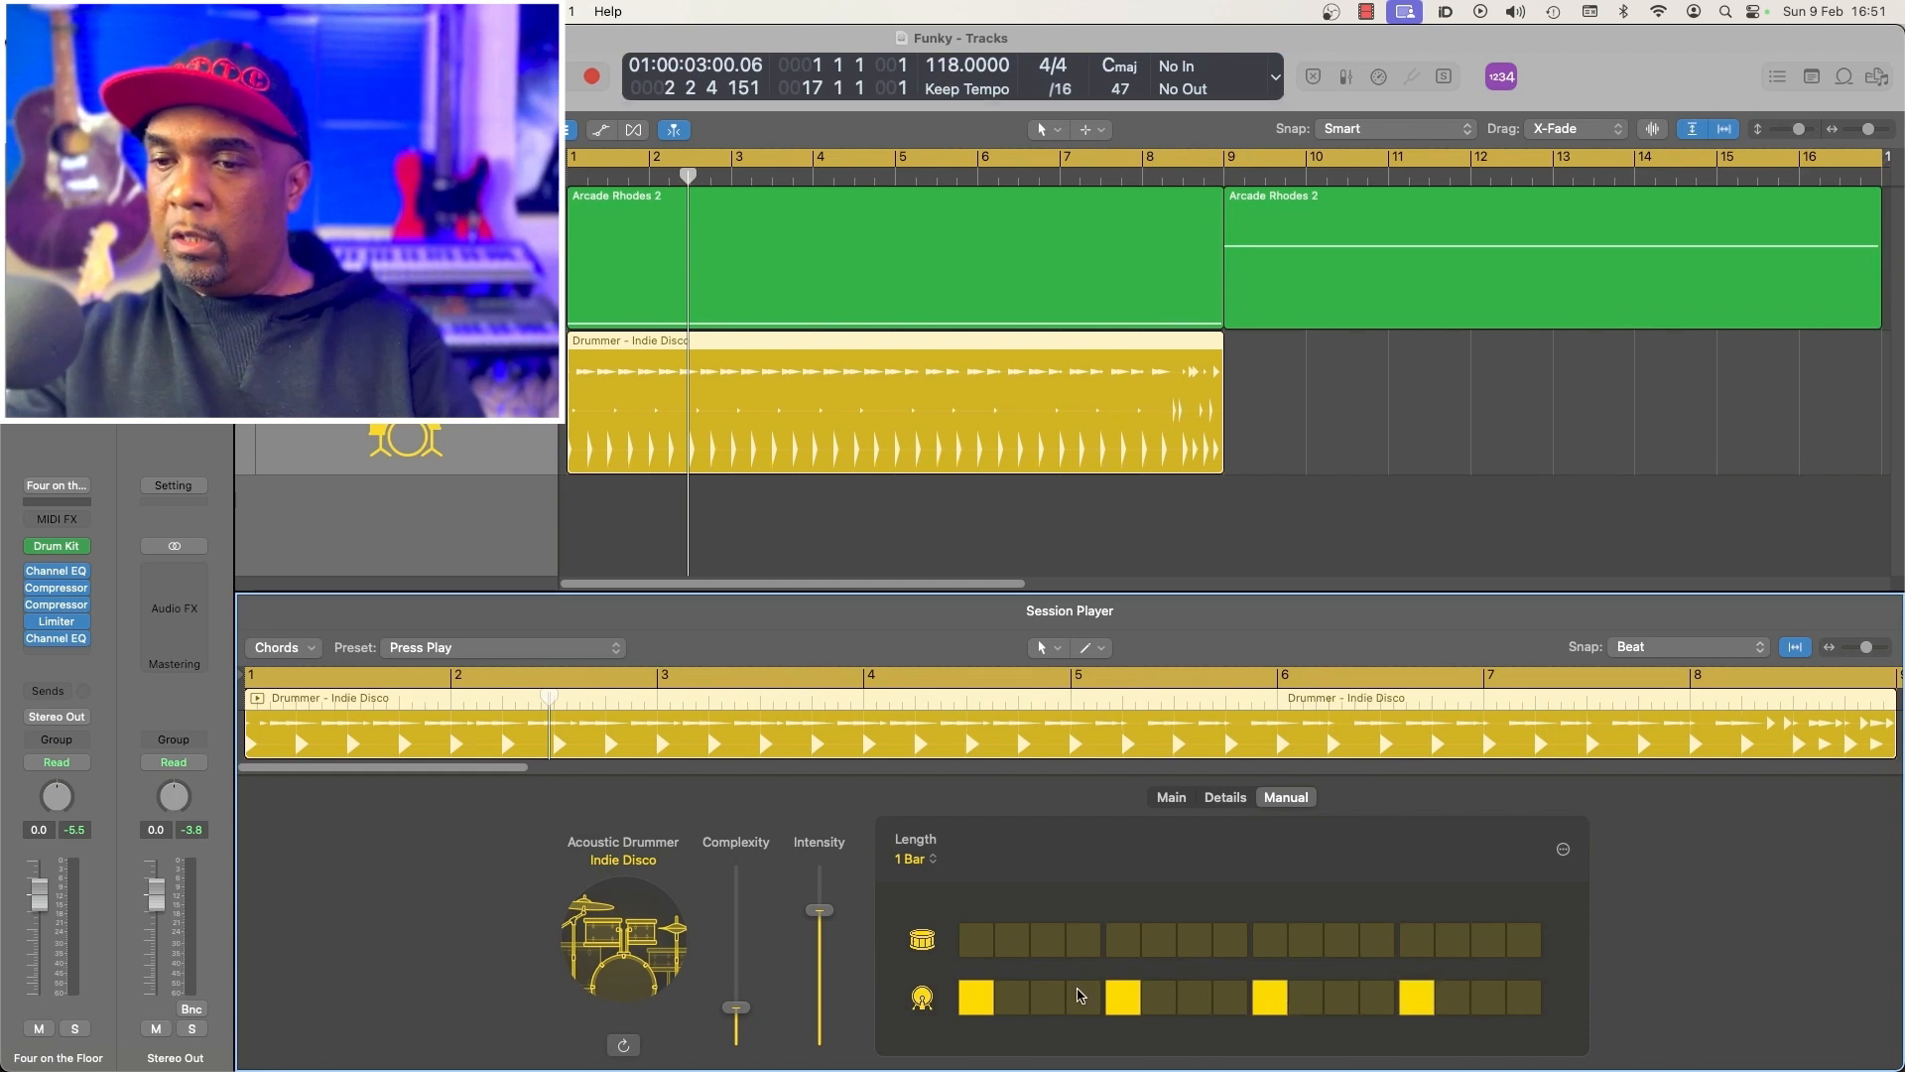
pyautogui.click(1116, 939)
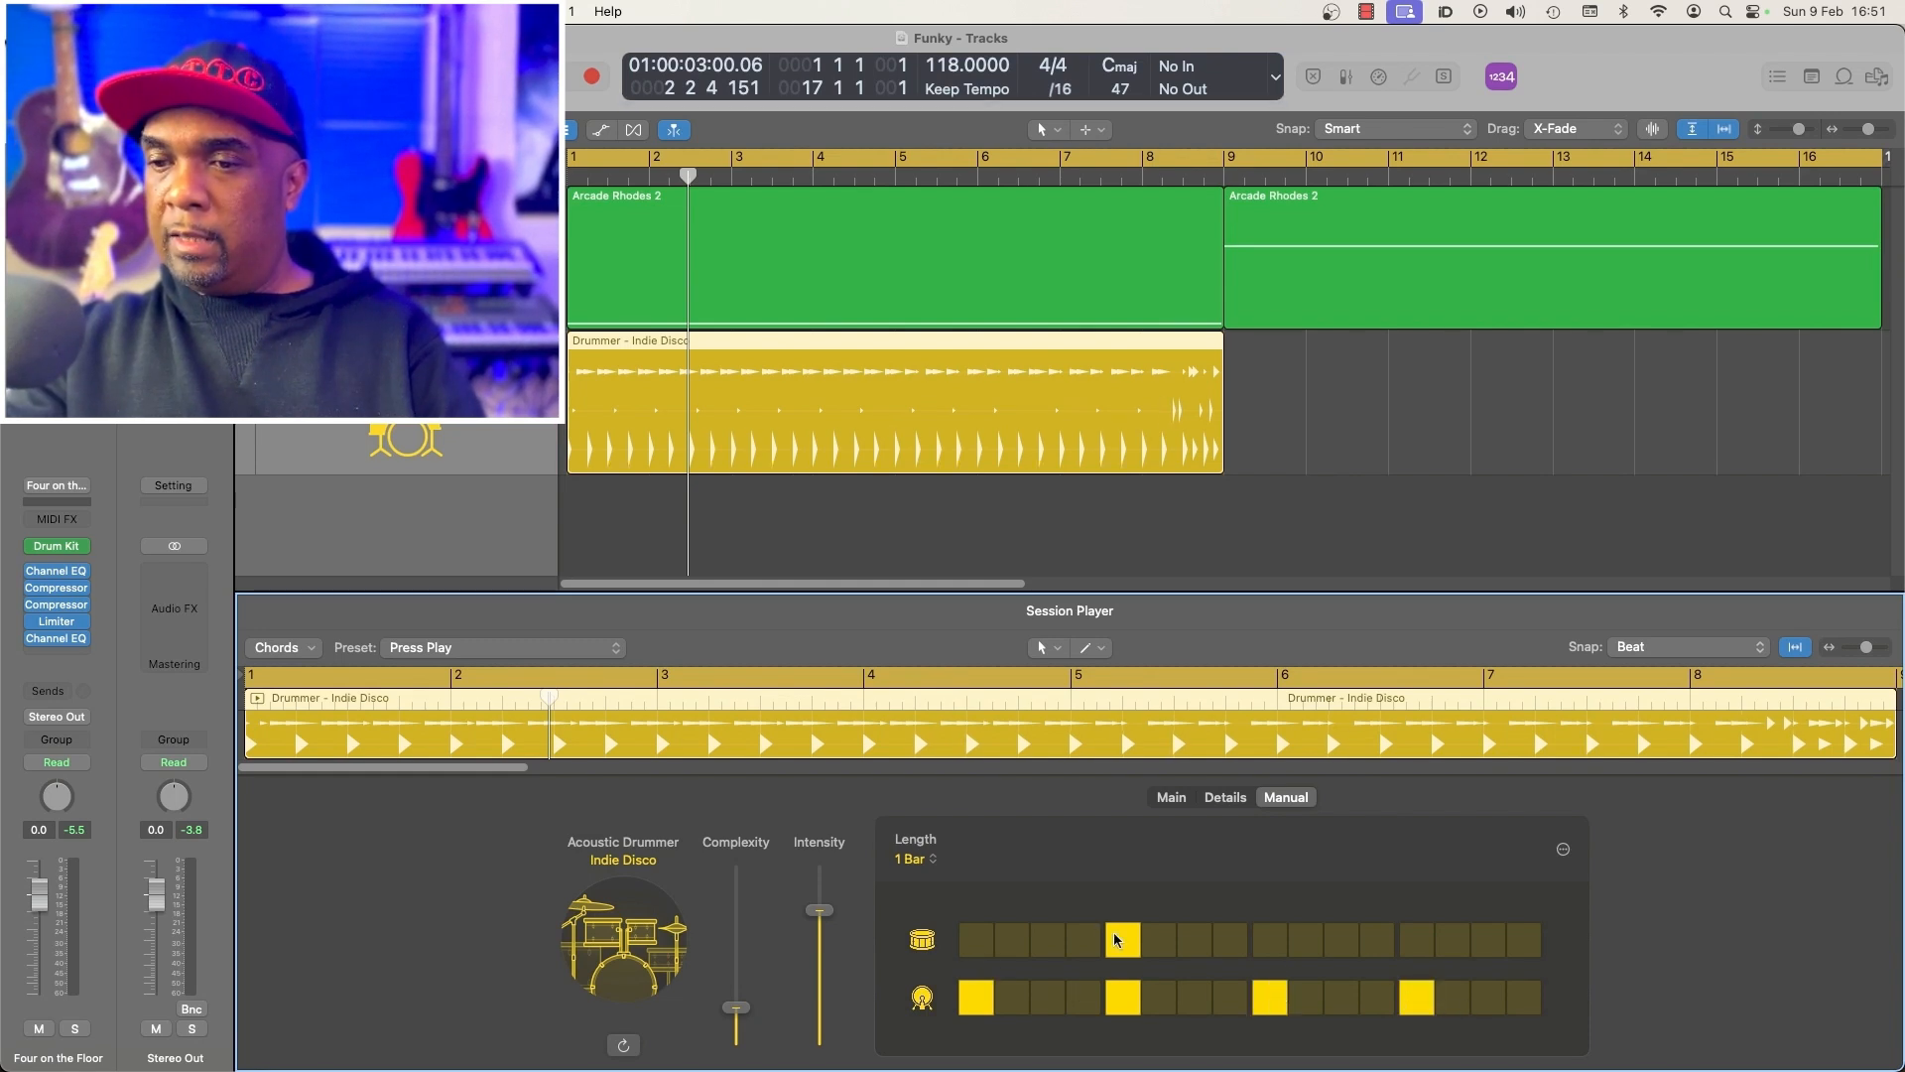
pyautogui.press('space')
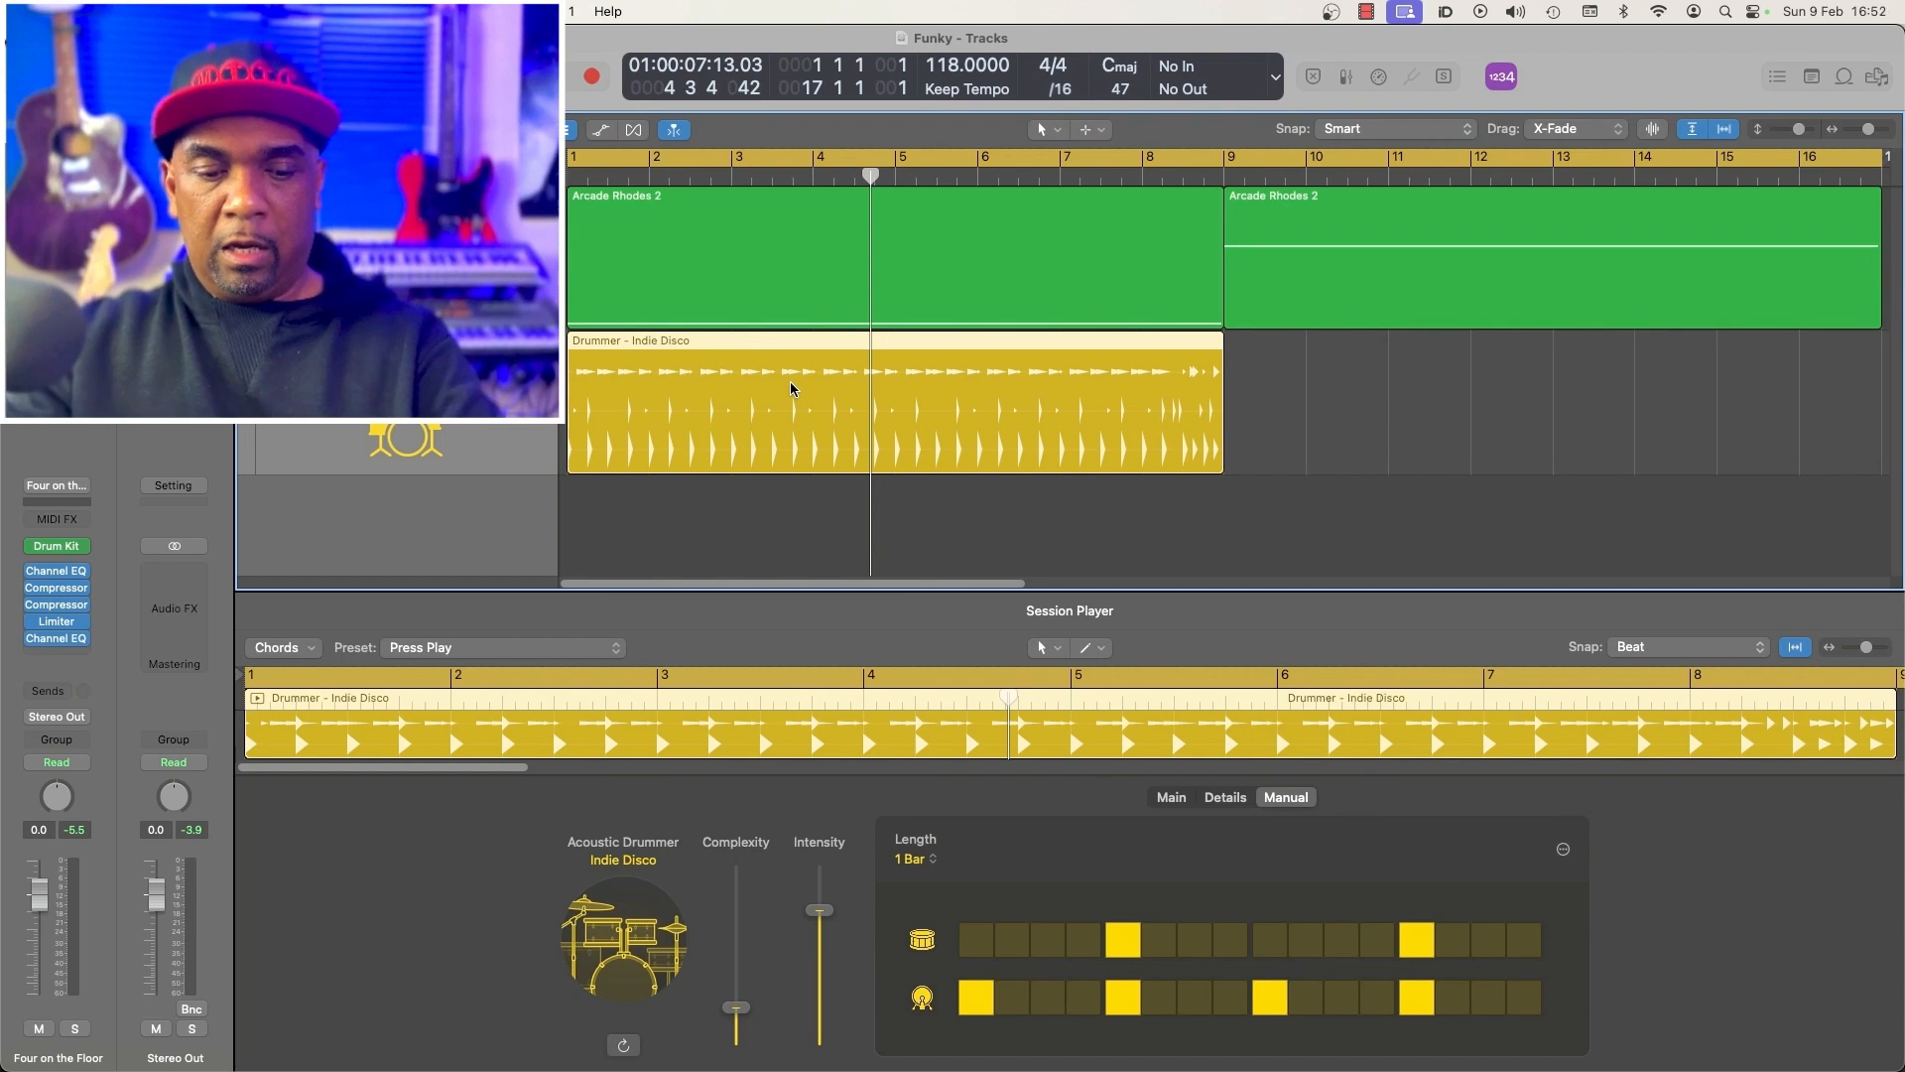
pyautogui.press('super+r')
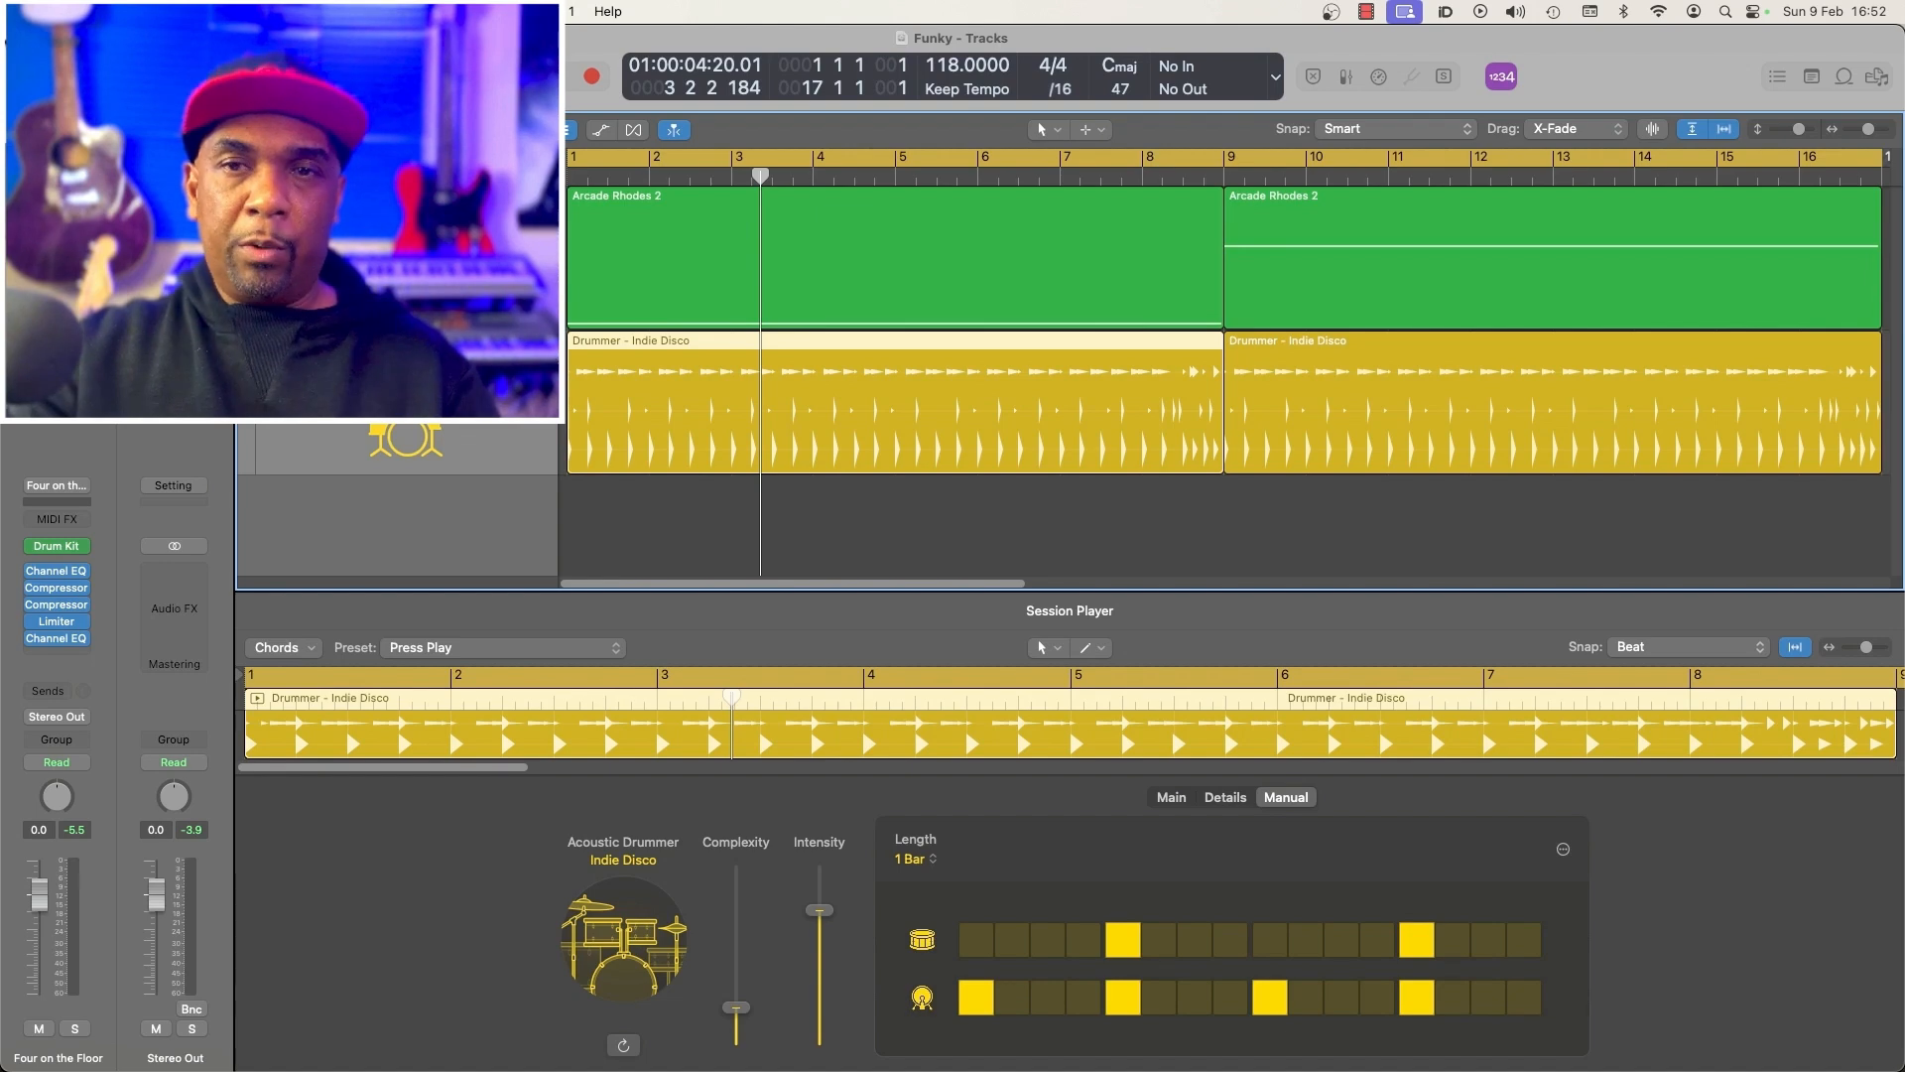
# Create another Session Player Drummer track using the Pop style from the Percussionist group
pyautogui.press('alt+super+n')
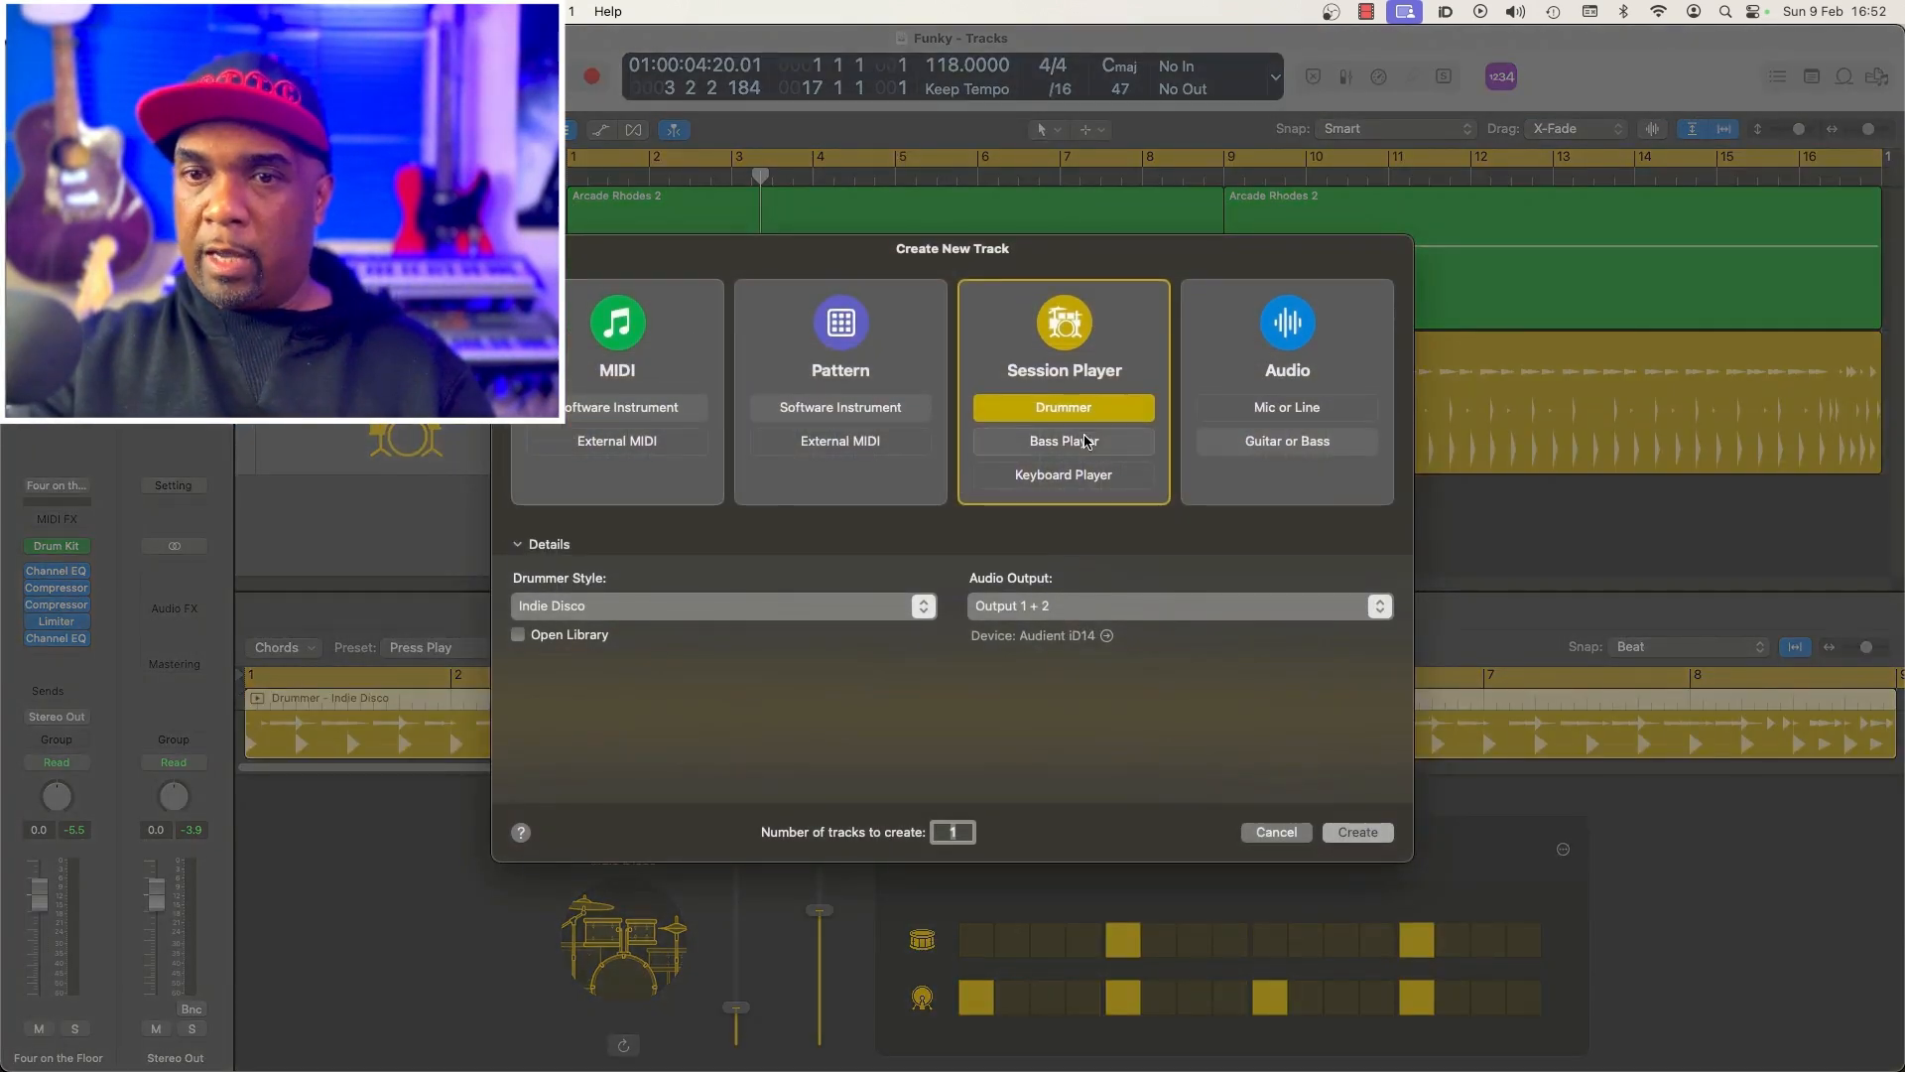
pyautogui.click(919, 603)
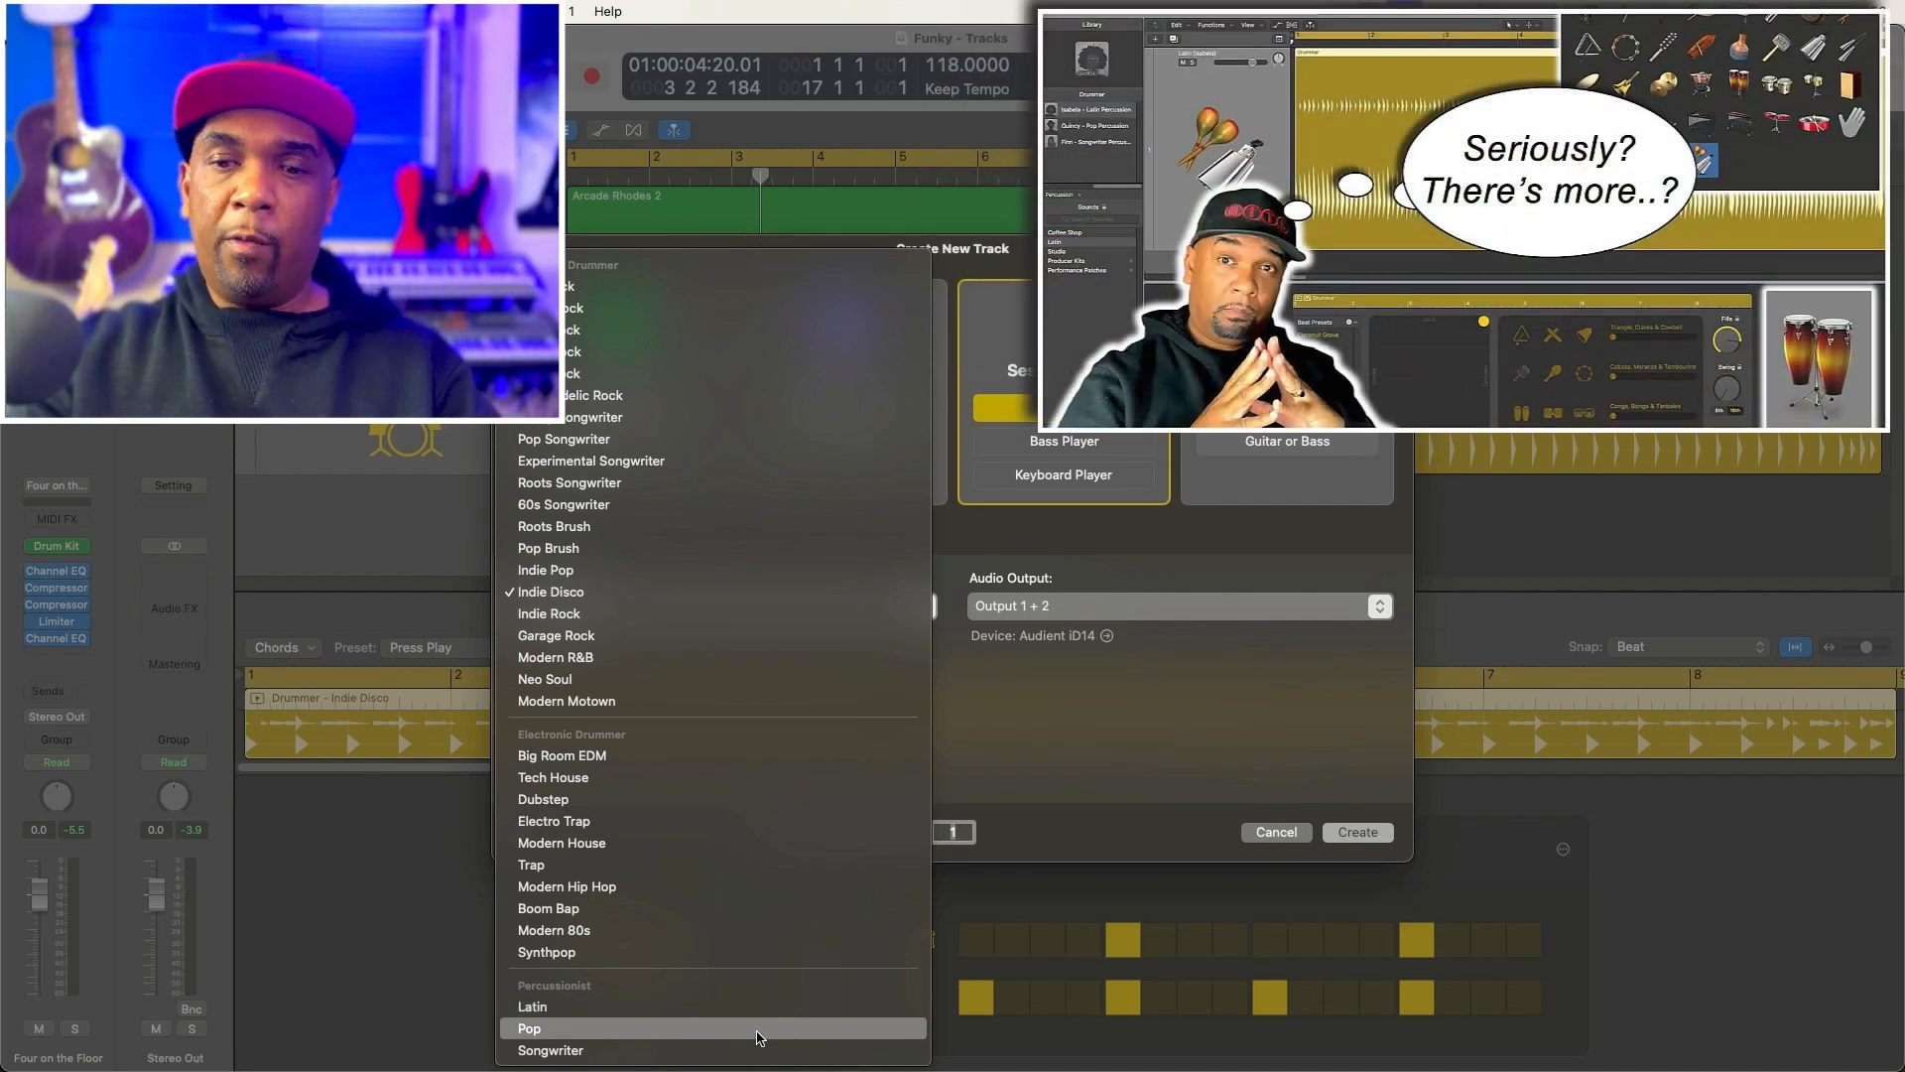
pyautogui.click(757, 1032)
pyautogui.press('Return')
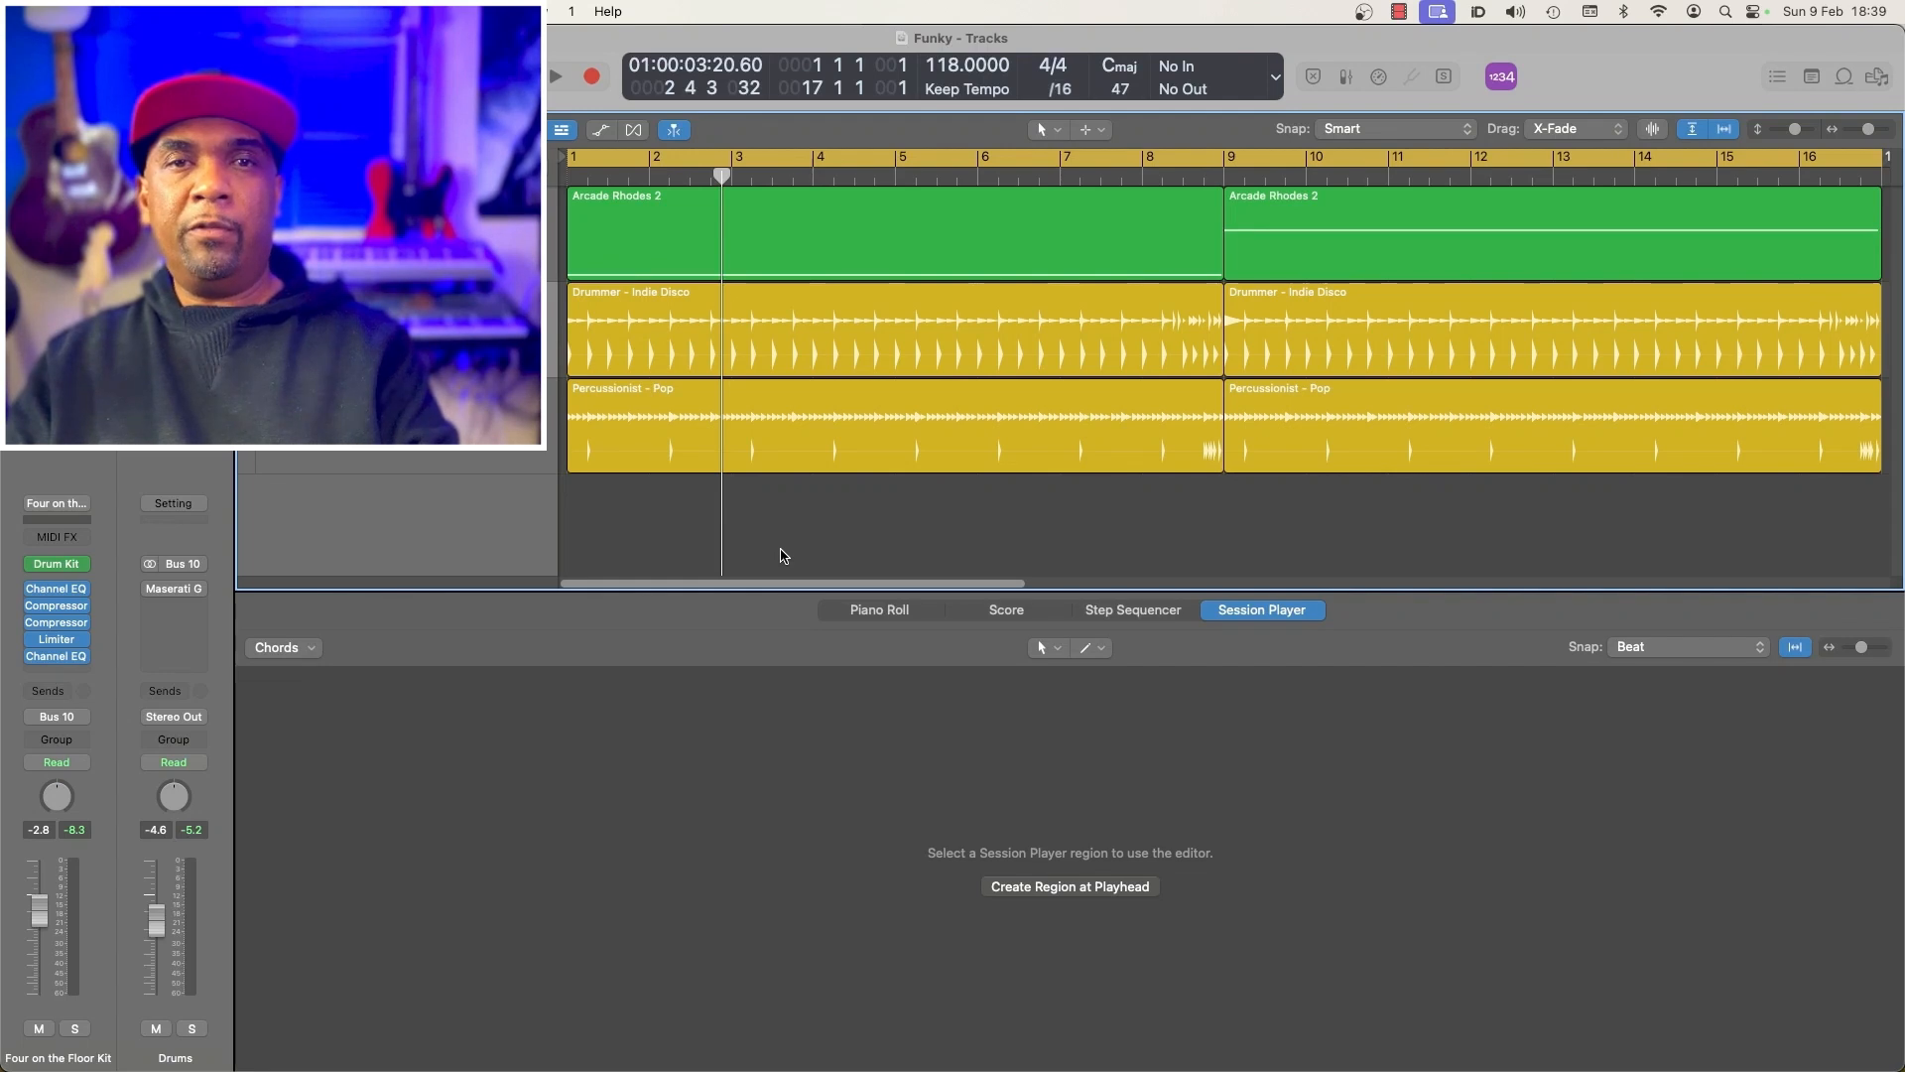
# Open the Maserati GRP plug-in on the Drums bus and compare the sound with it off and on during playback
pyautogui.click(180, 591)
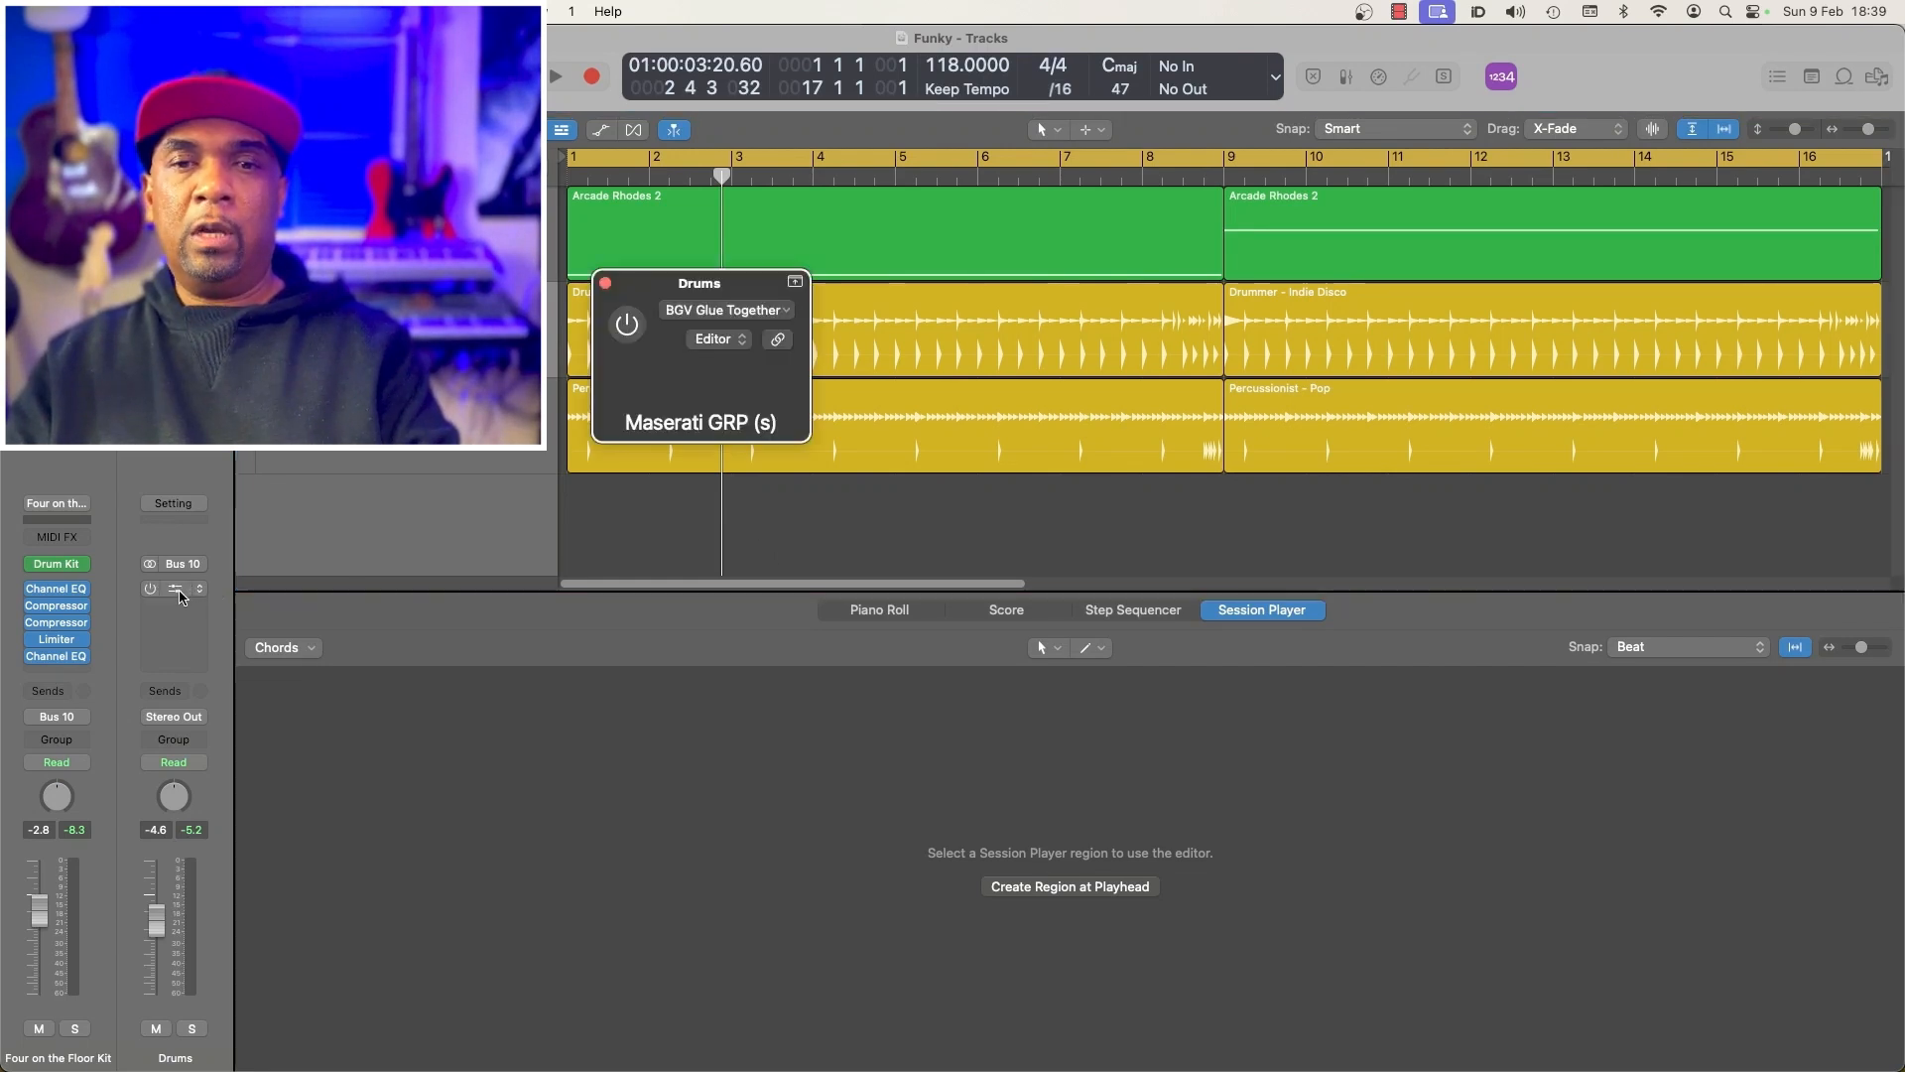
pyautogui.moveTo(1097, 285); pyautogui.dragTo(1090, 235)
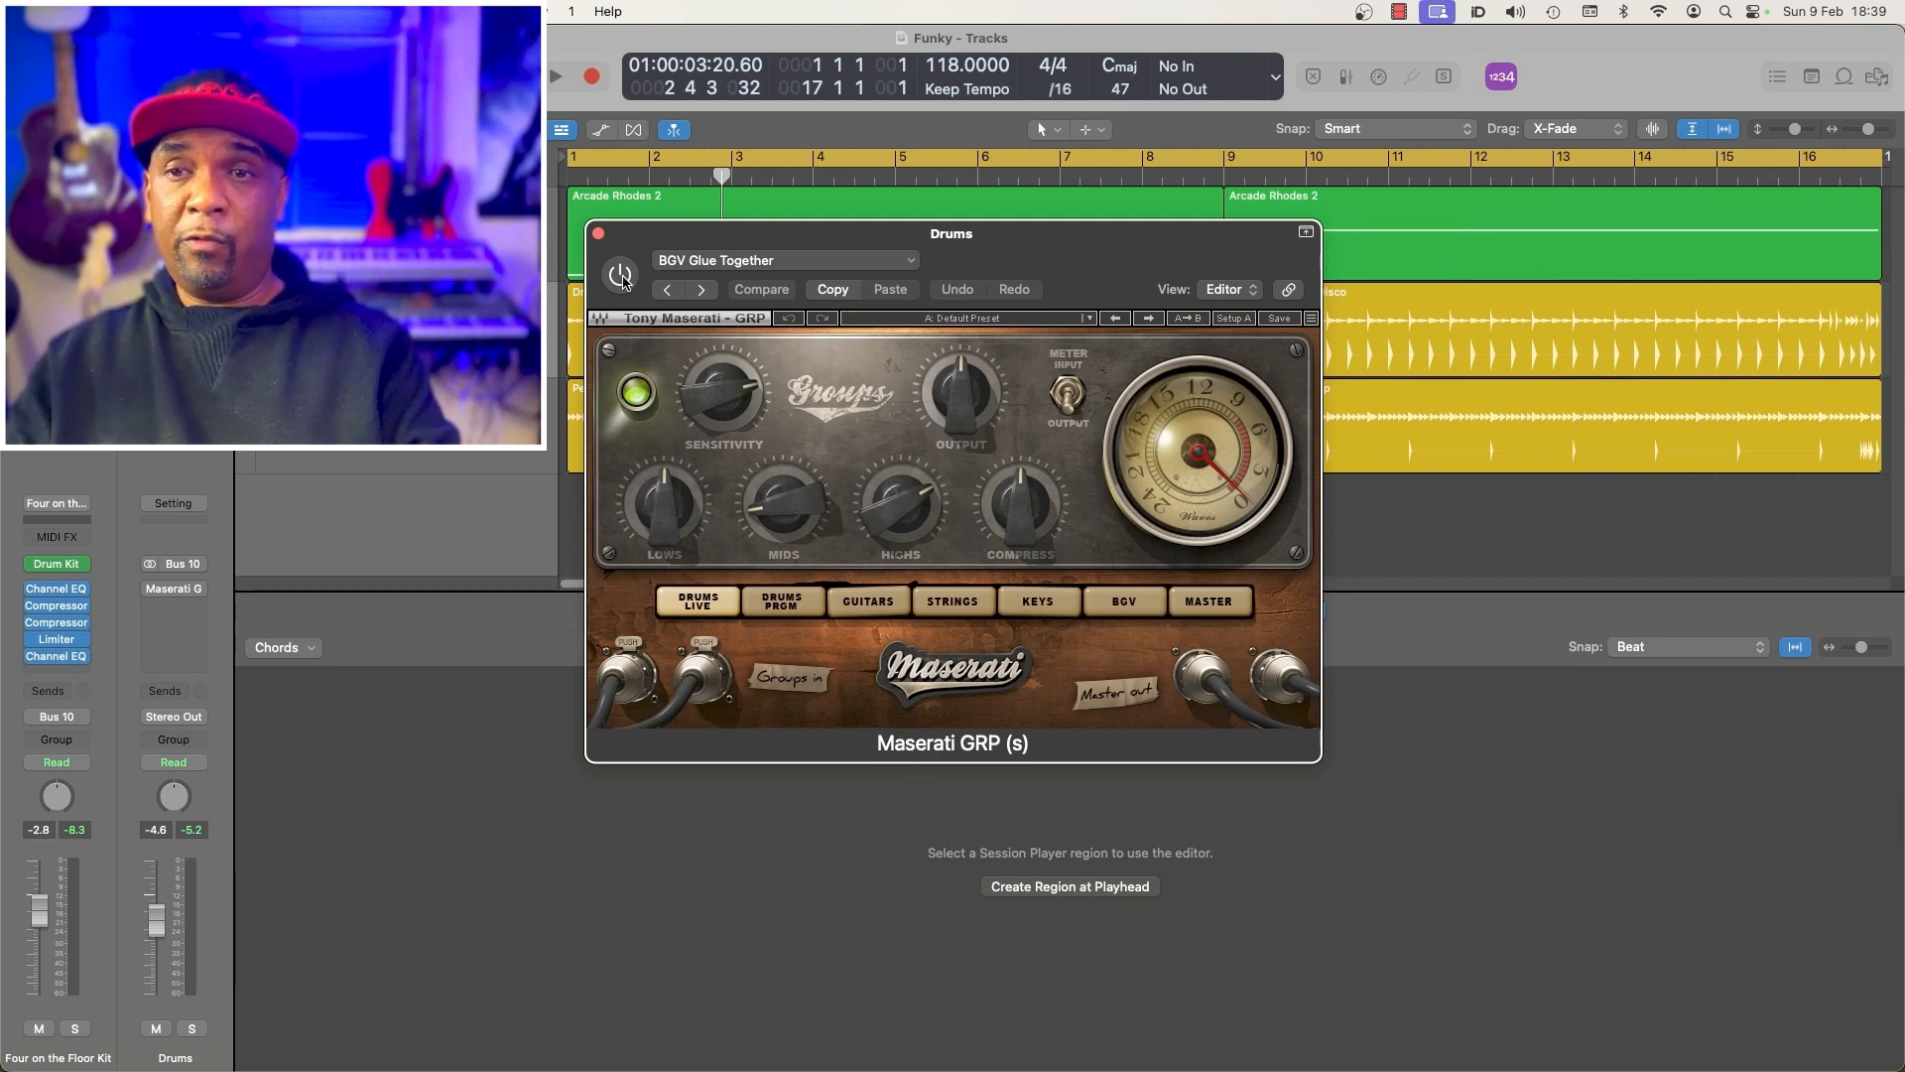
pyautogui.press('space')
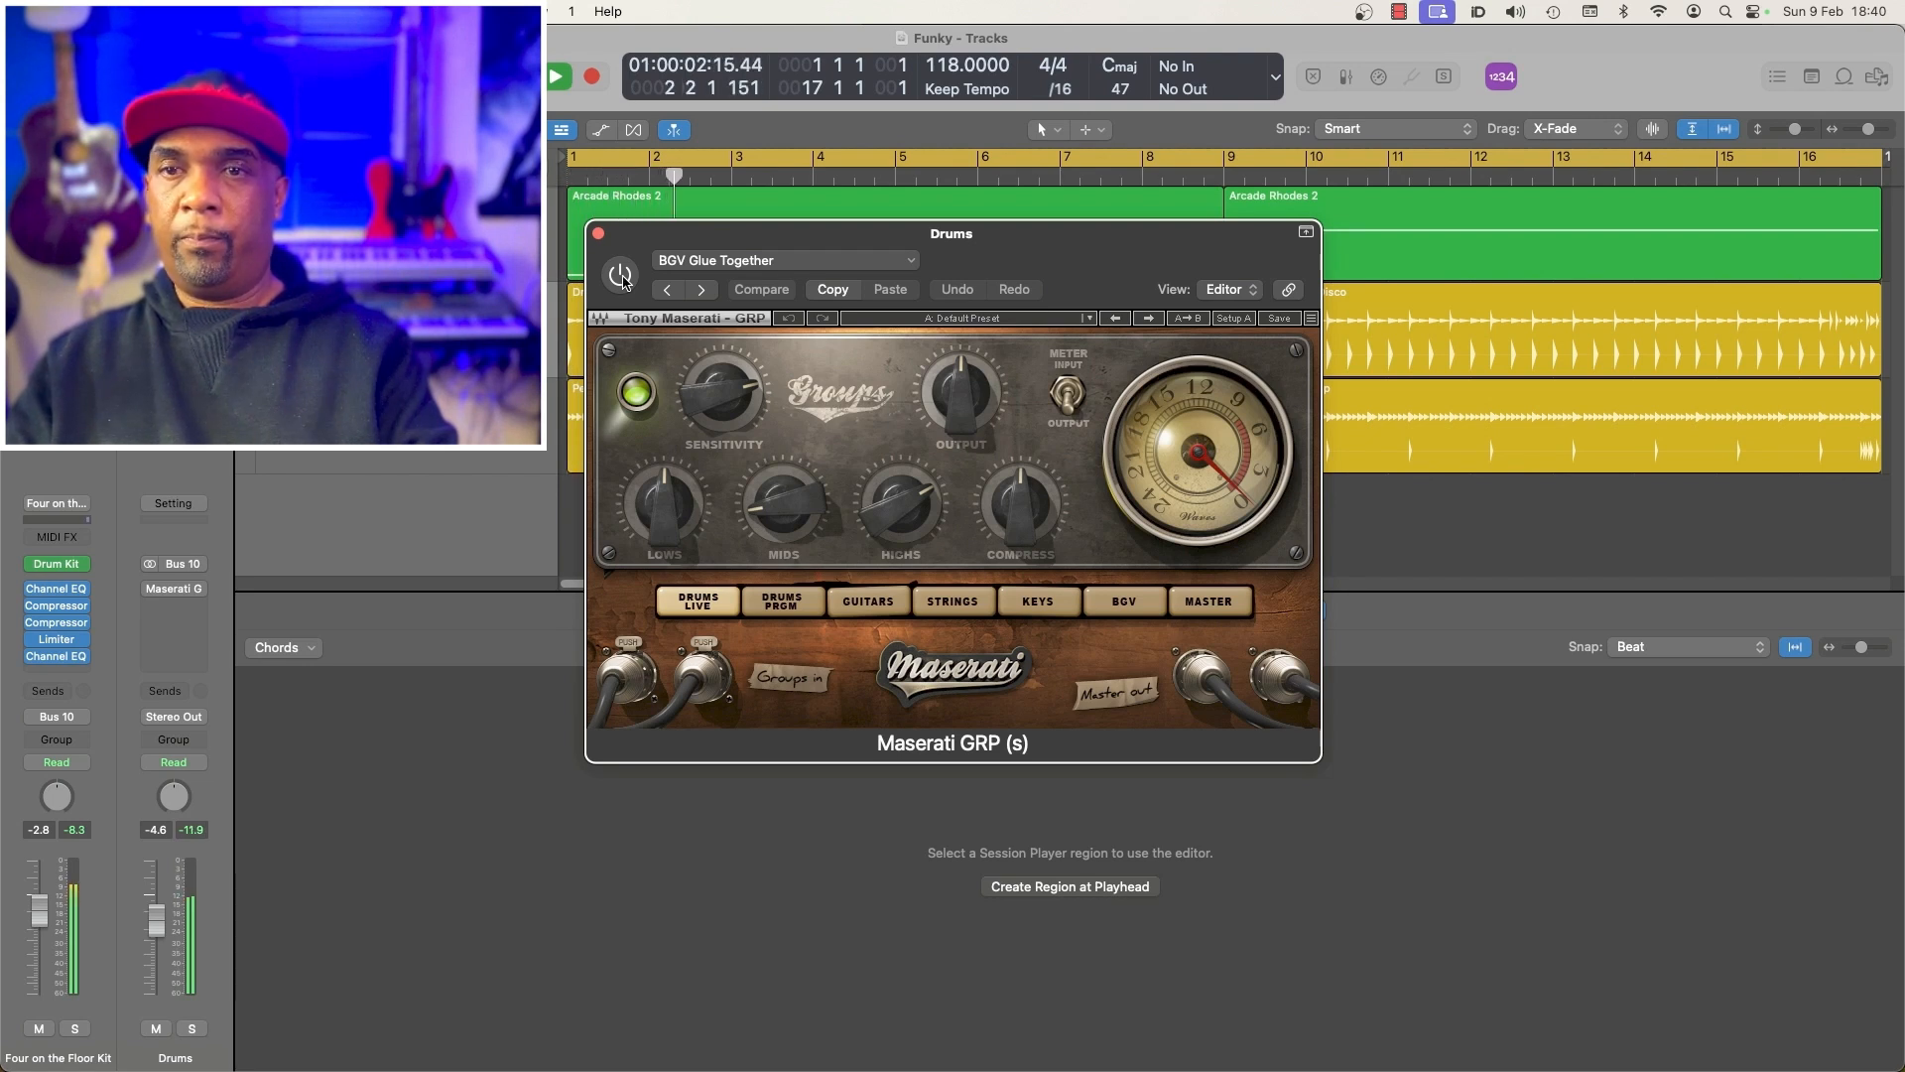
pyautogui.click(621, 278)
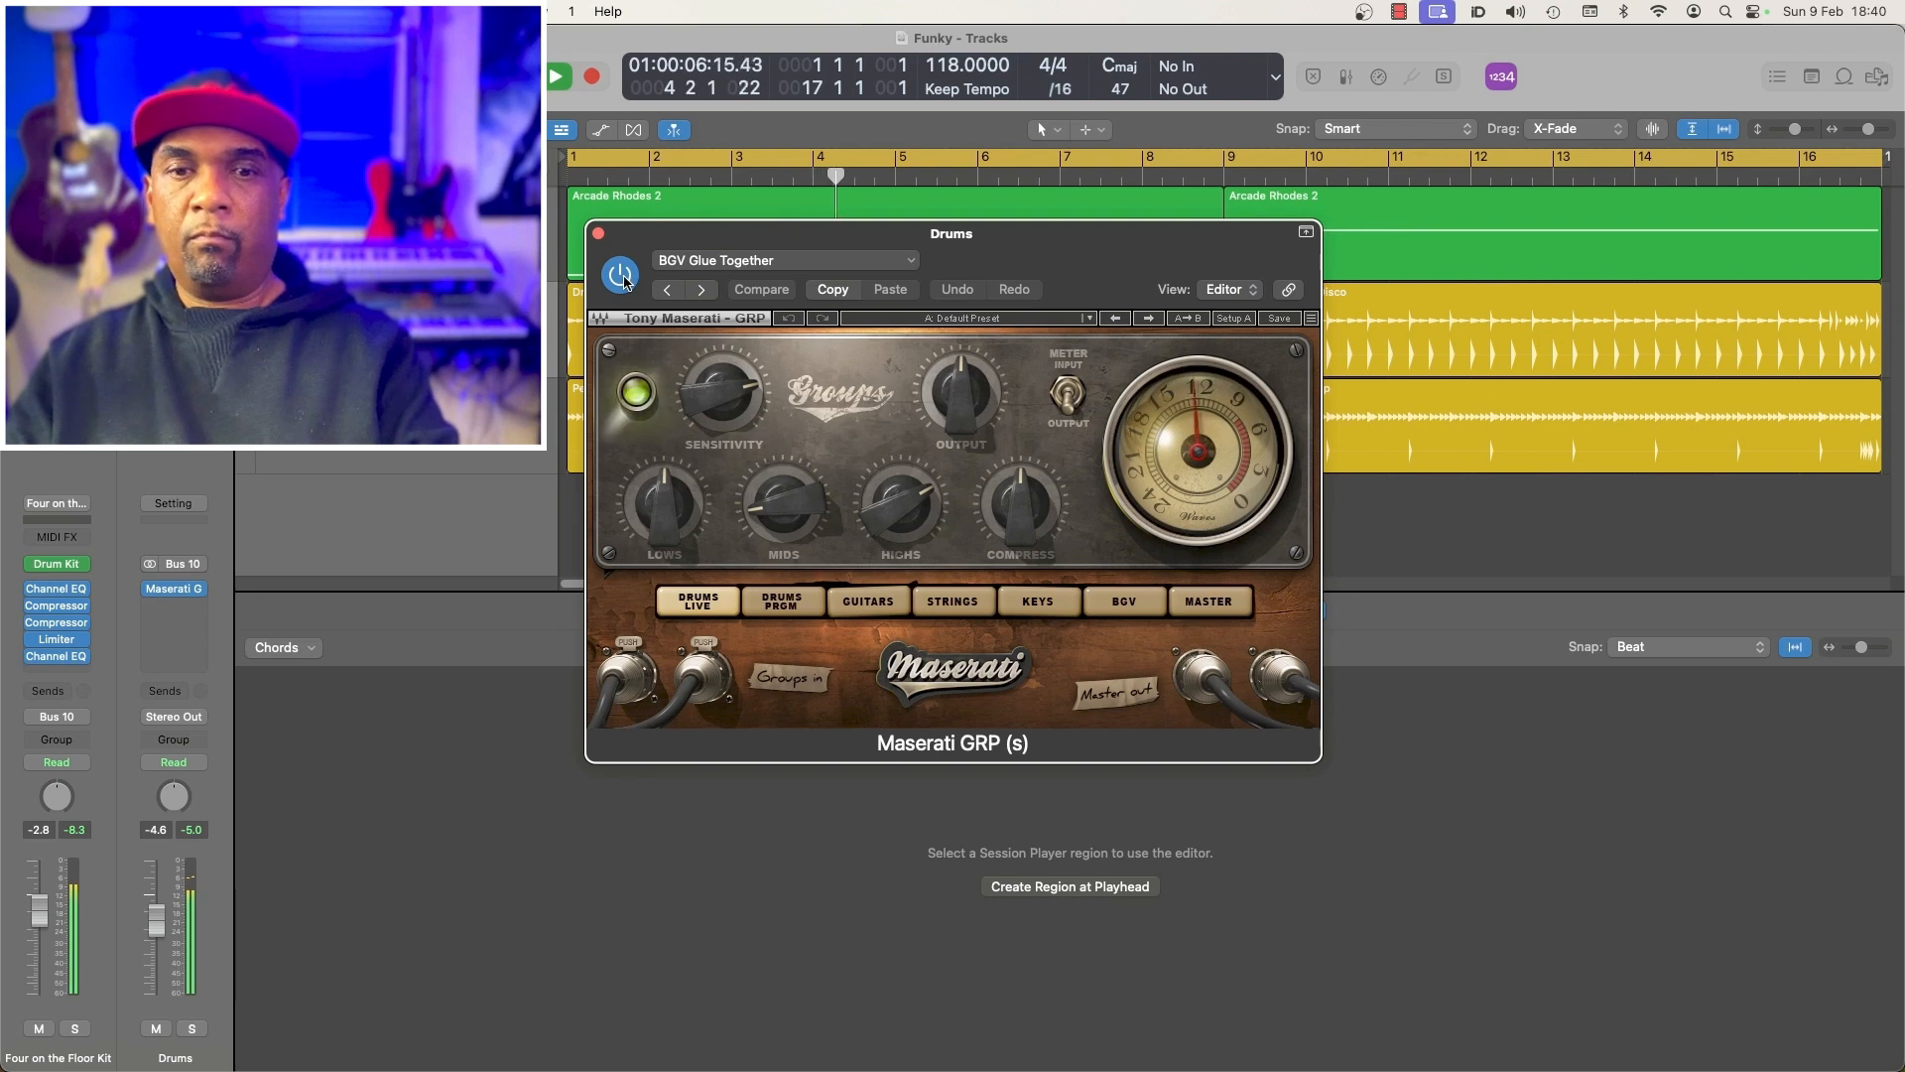
pyautogui.click(621, 278)
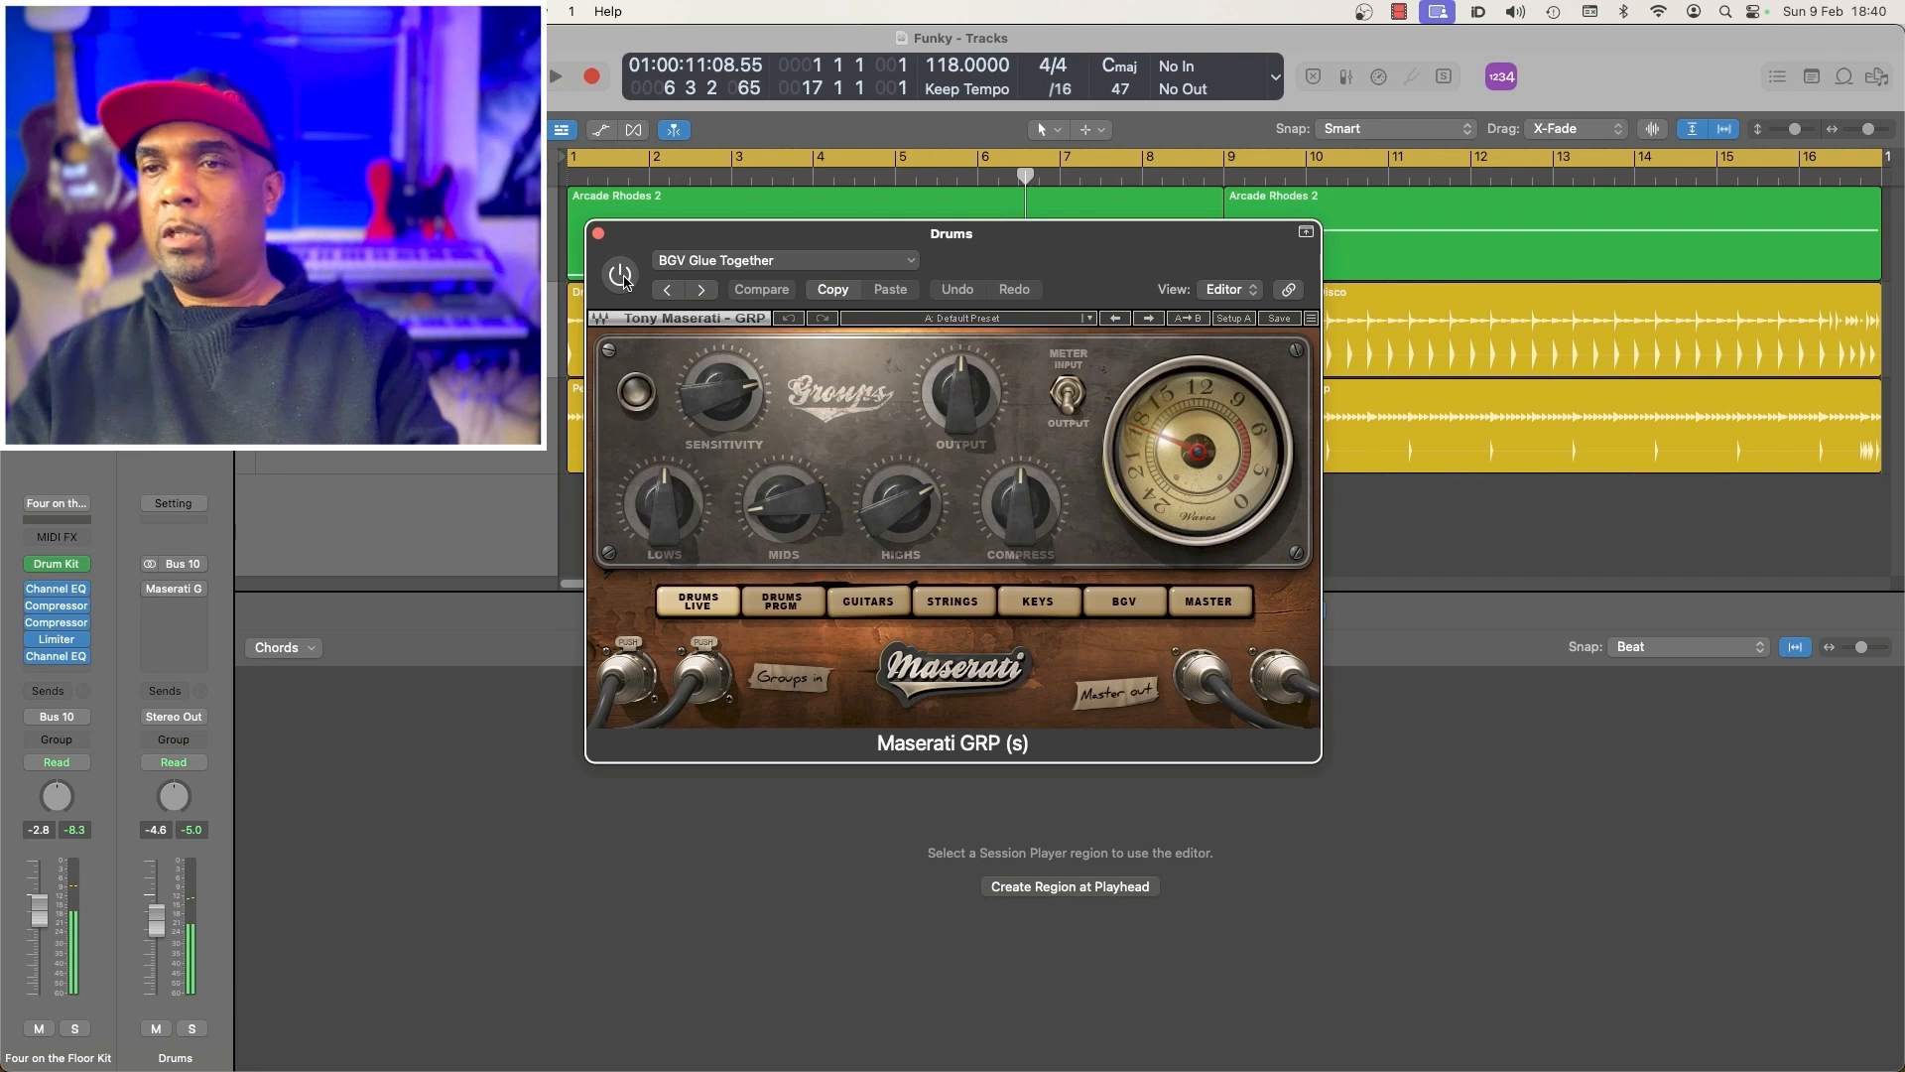
pyautogui.click(621, 278)
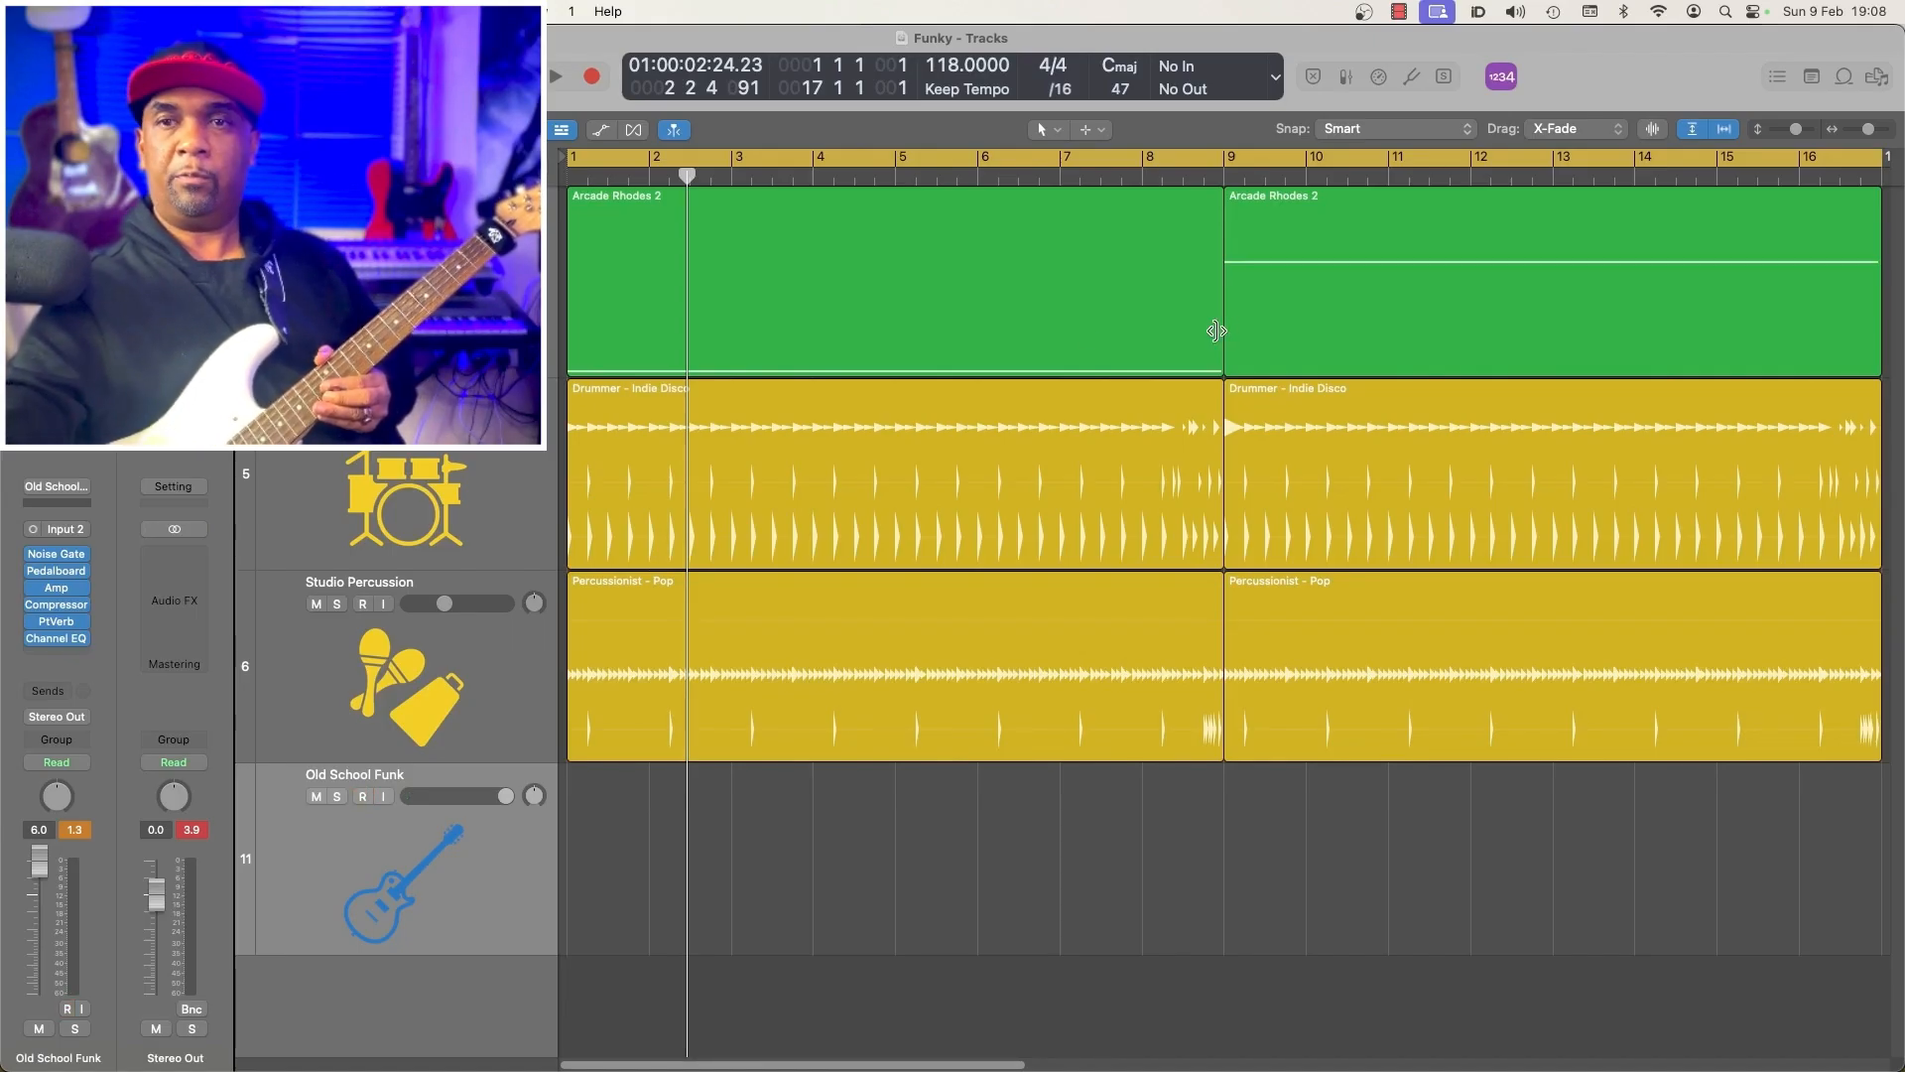
# Show the Old School Funk guitar patch in the Library and open the track's Pedalboard
pyautogui.press('y')
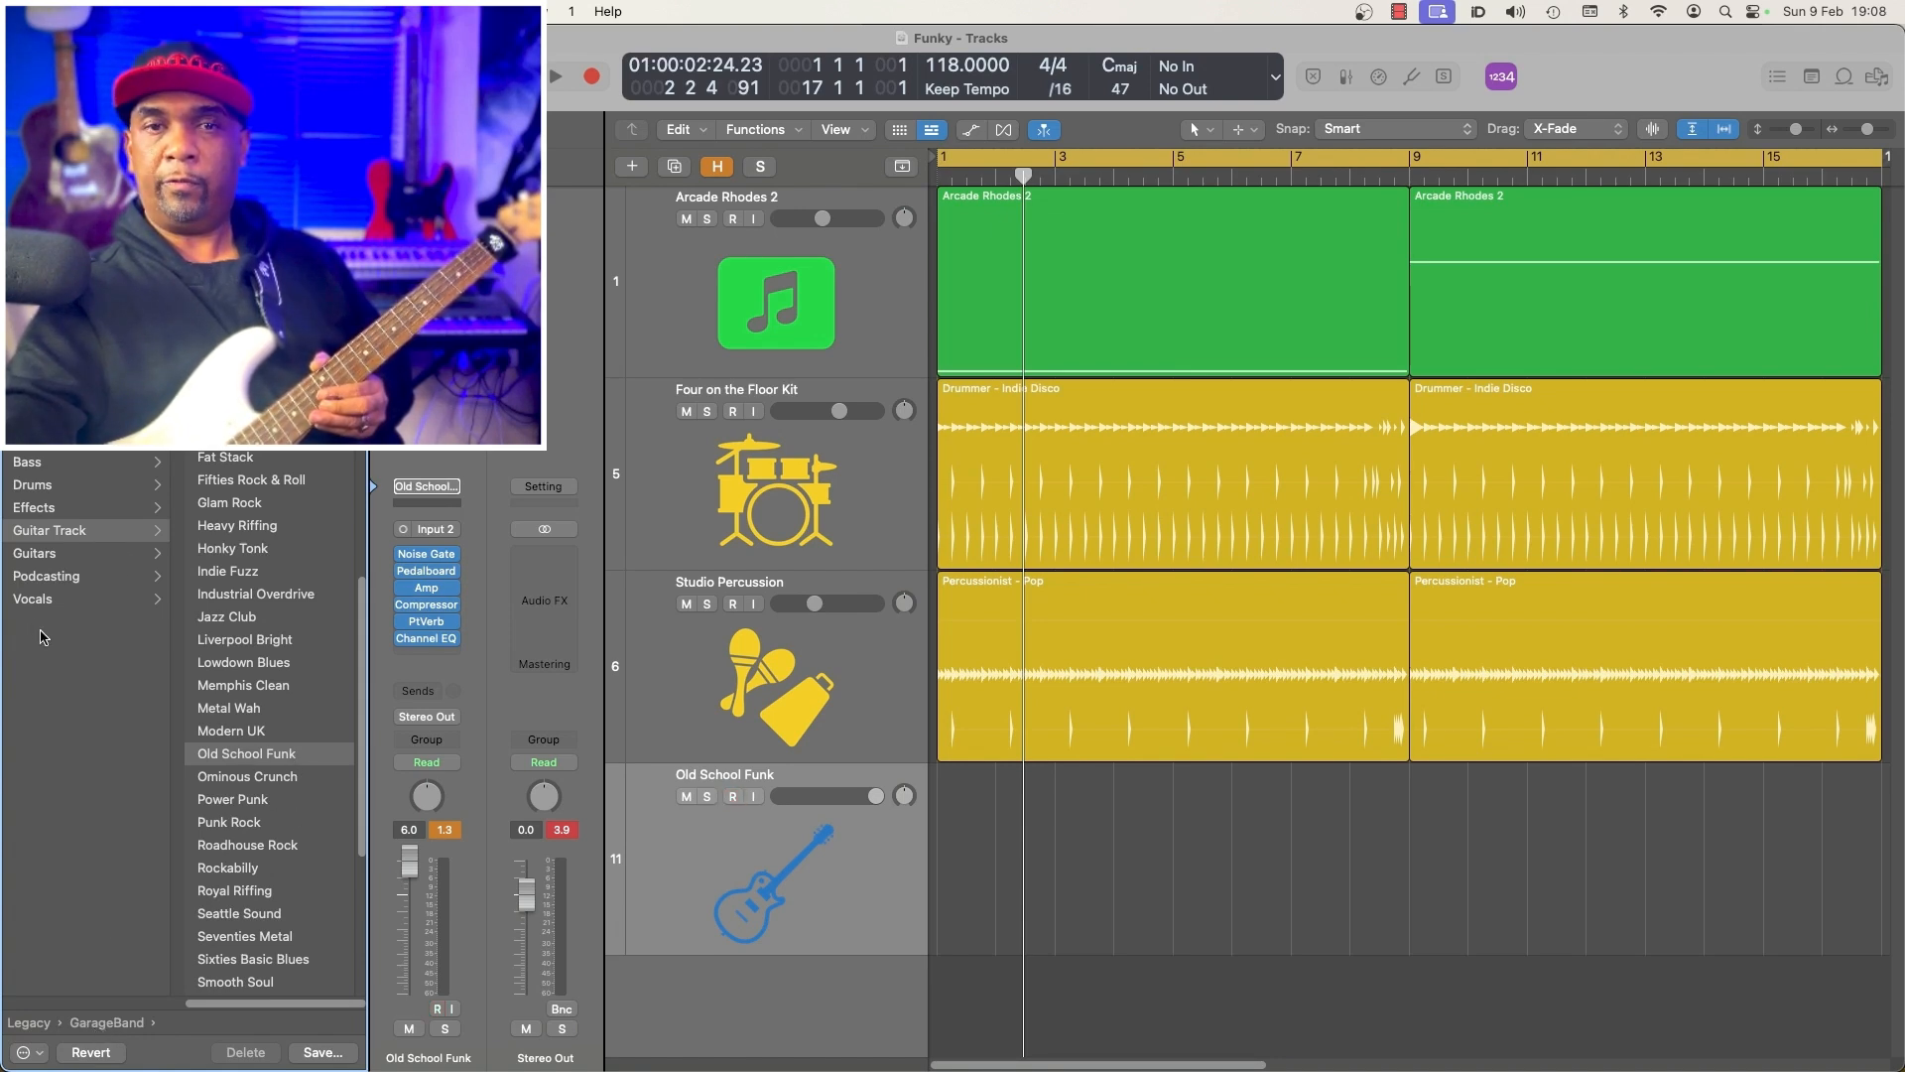
pyautogui.click(427, 571)
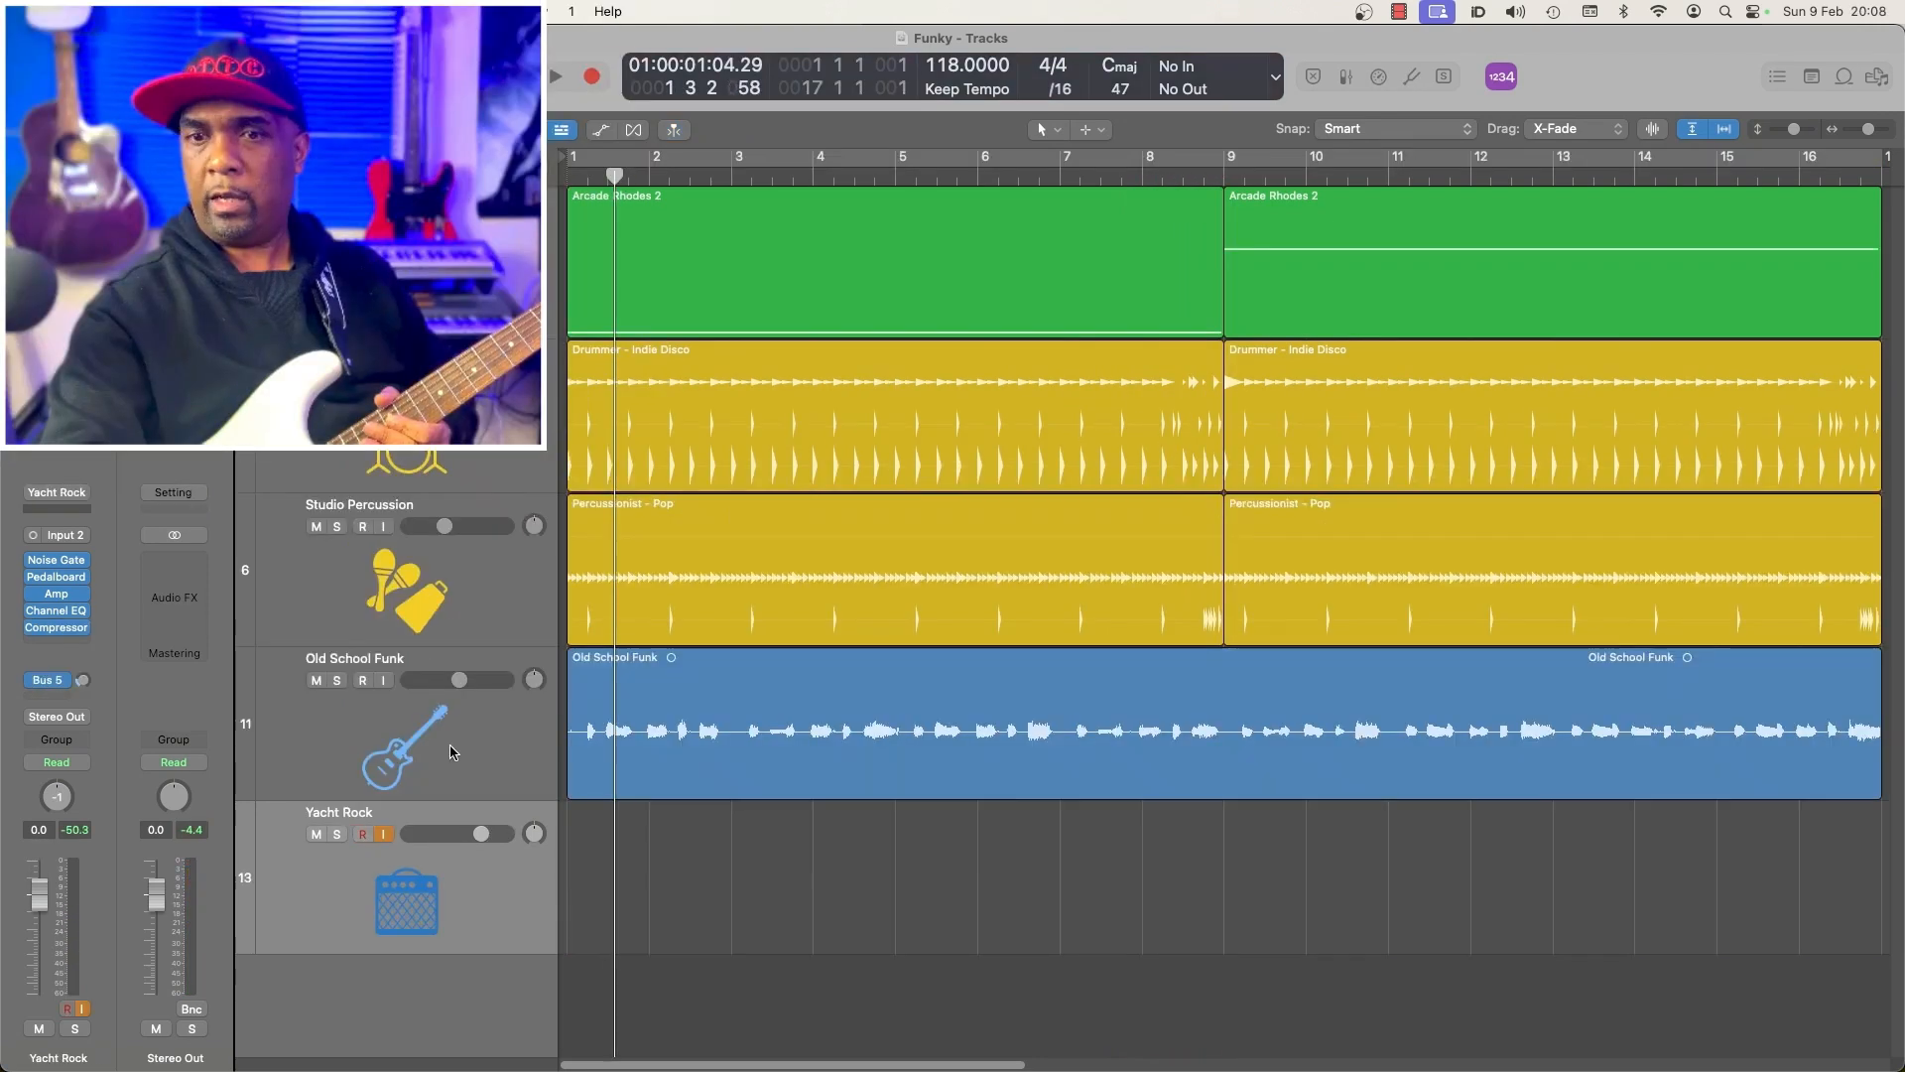
# Lower the Old School Funk track's volume to -15.0 dB
pyautogui.click(477, 716)
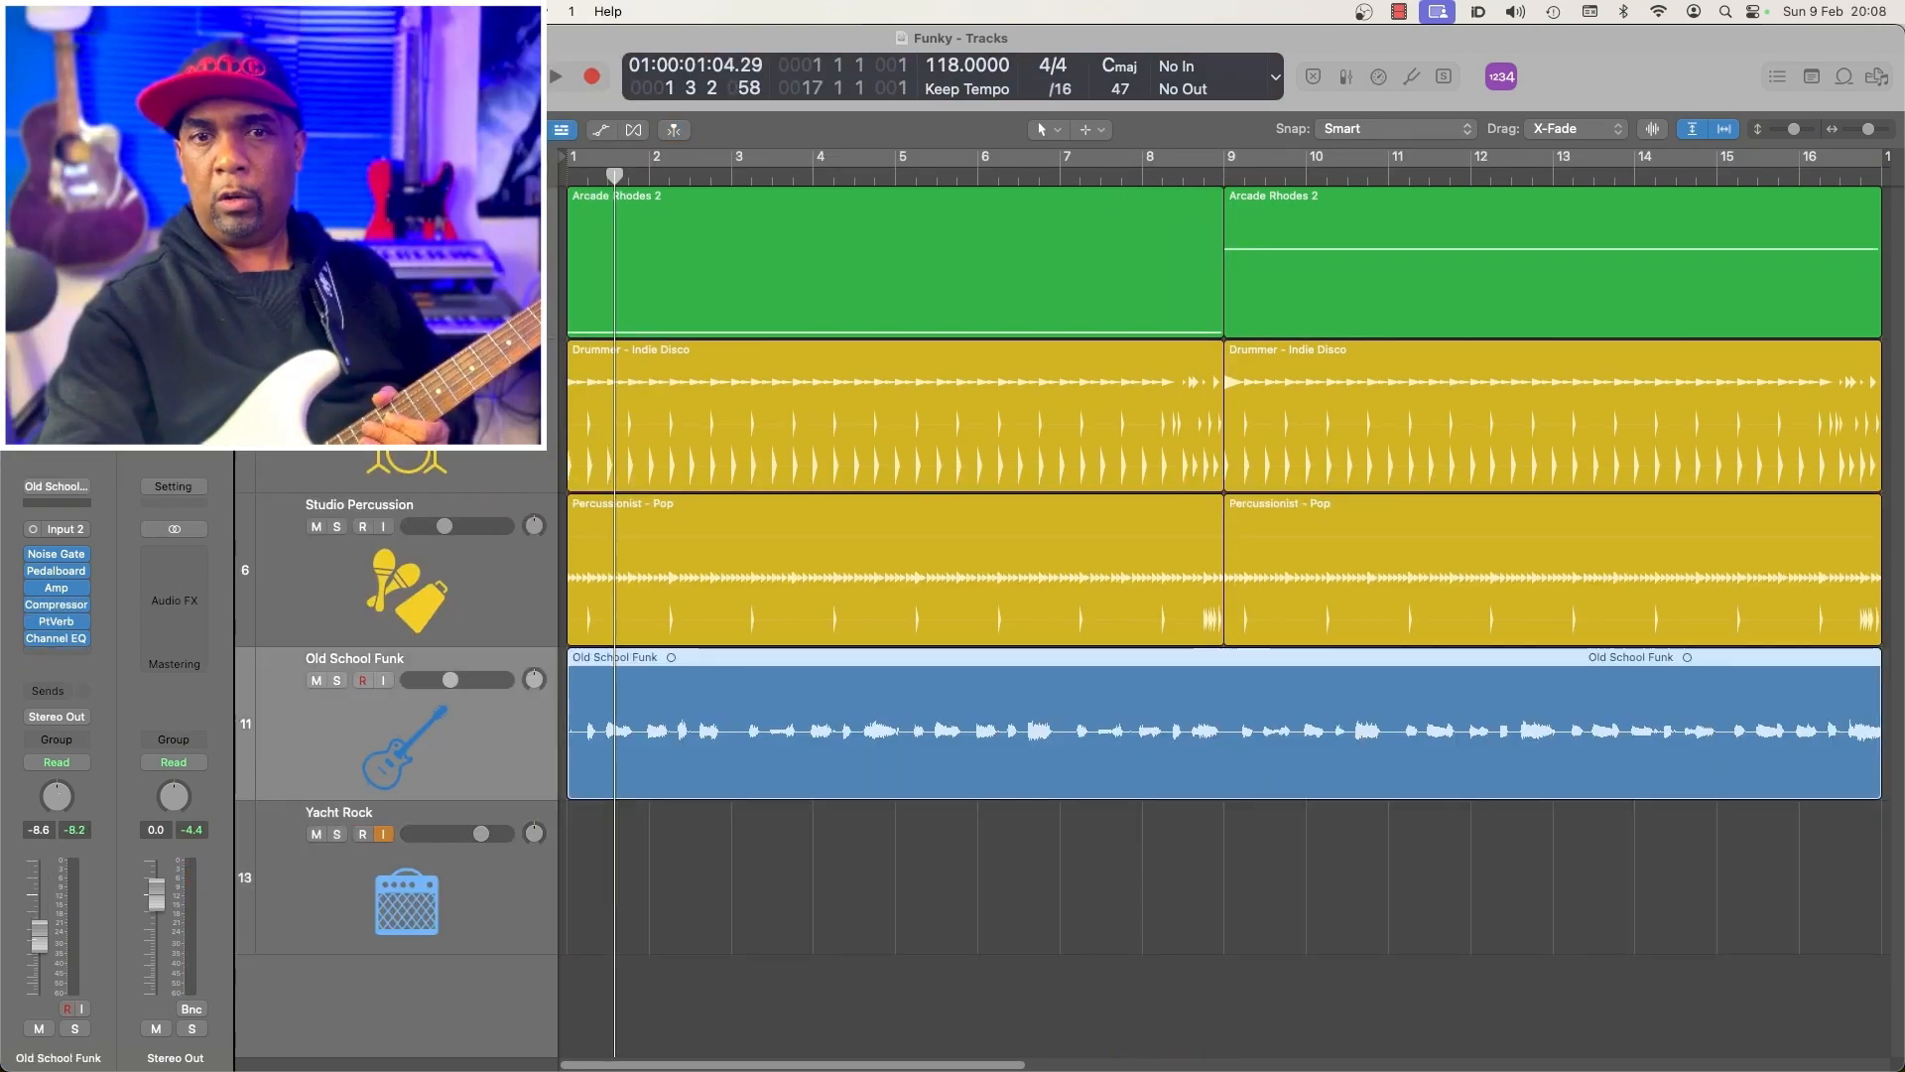
pyautogui.moveTo(440, 680); pyautogui.dragTo(439, 680)
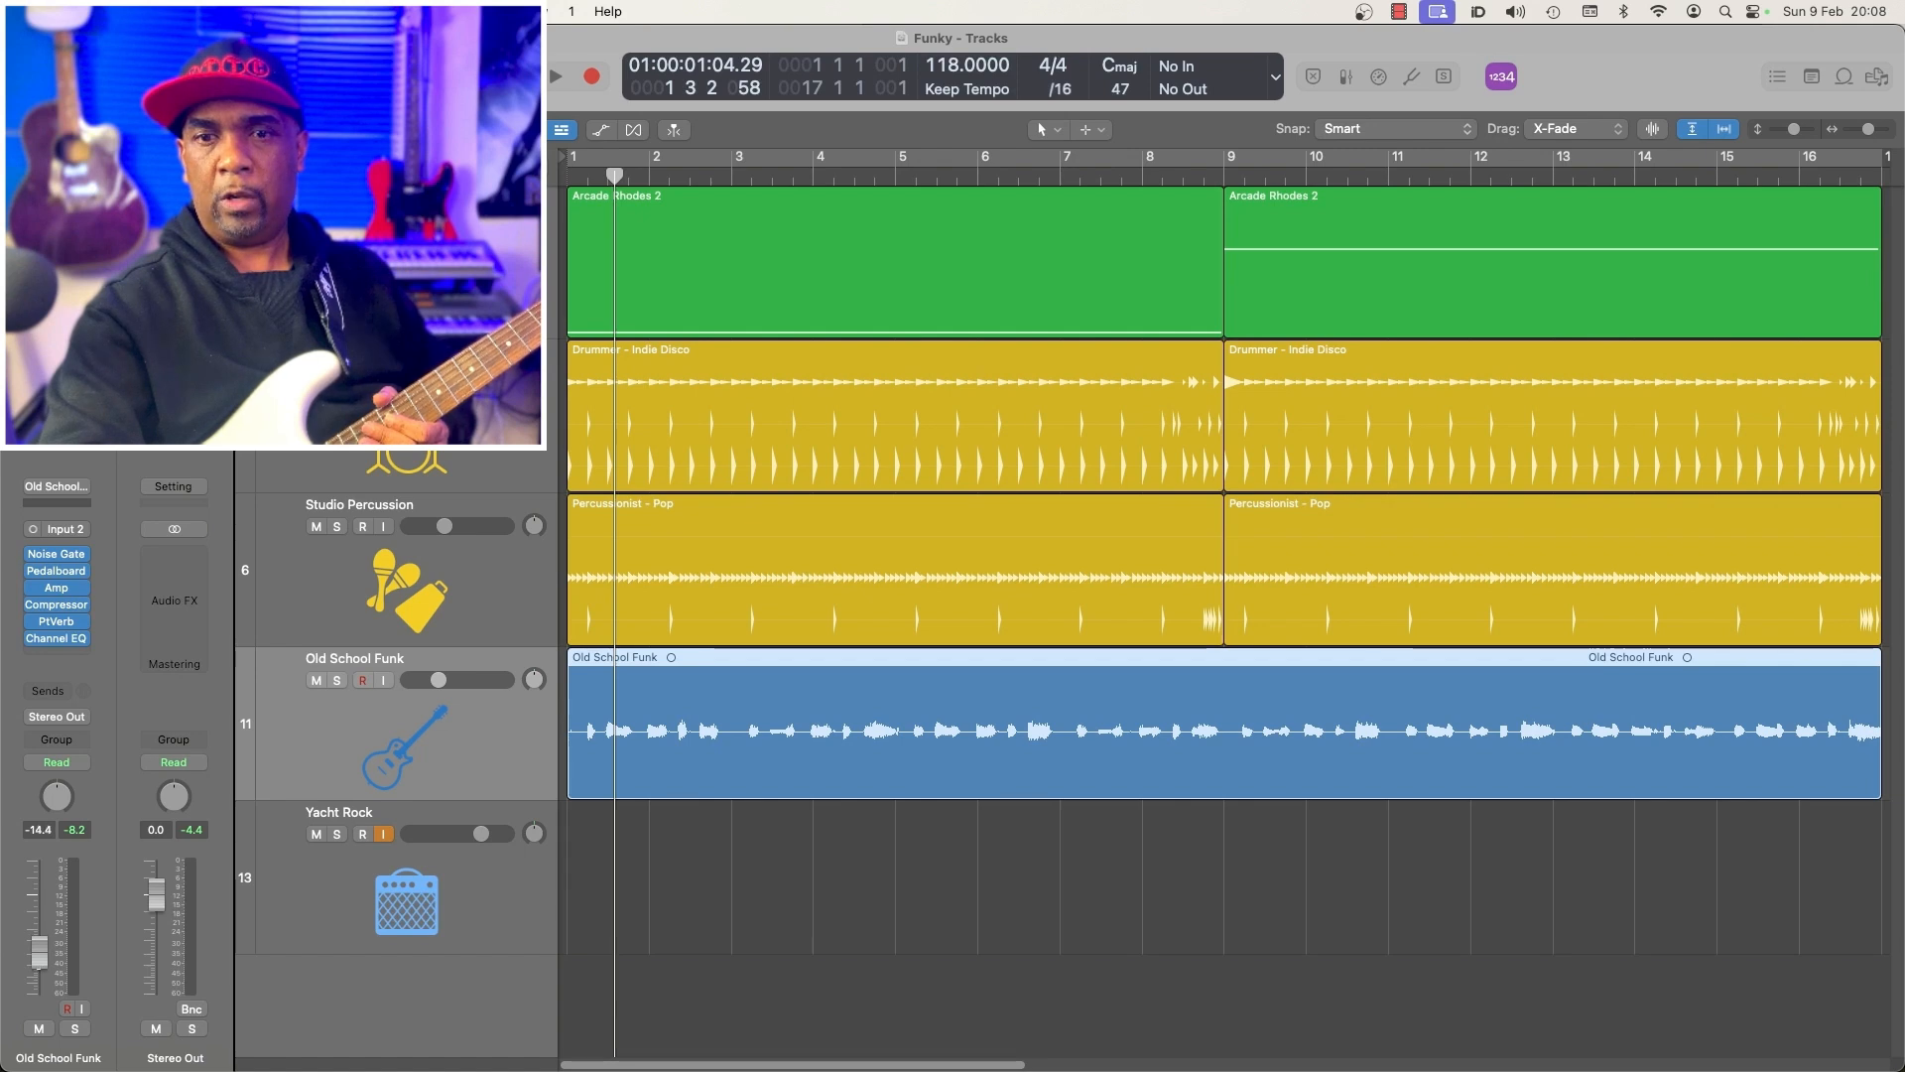
pyautogui.moveTo(37, 969); pyautogui.dragTo(36, 970)
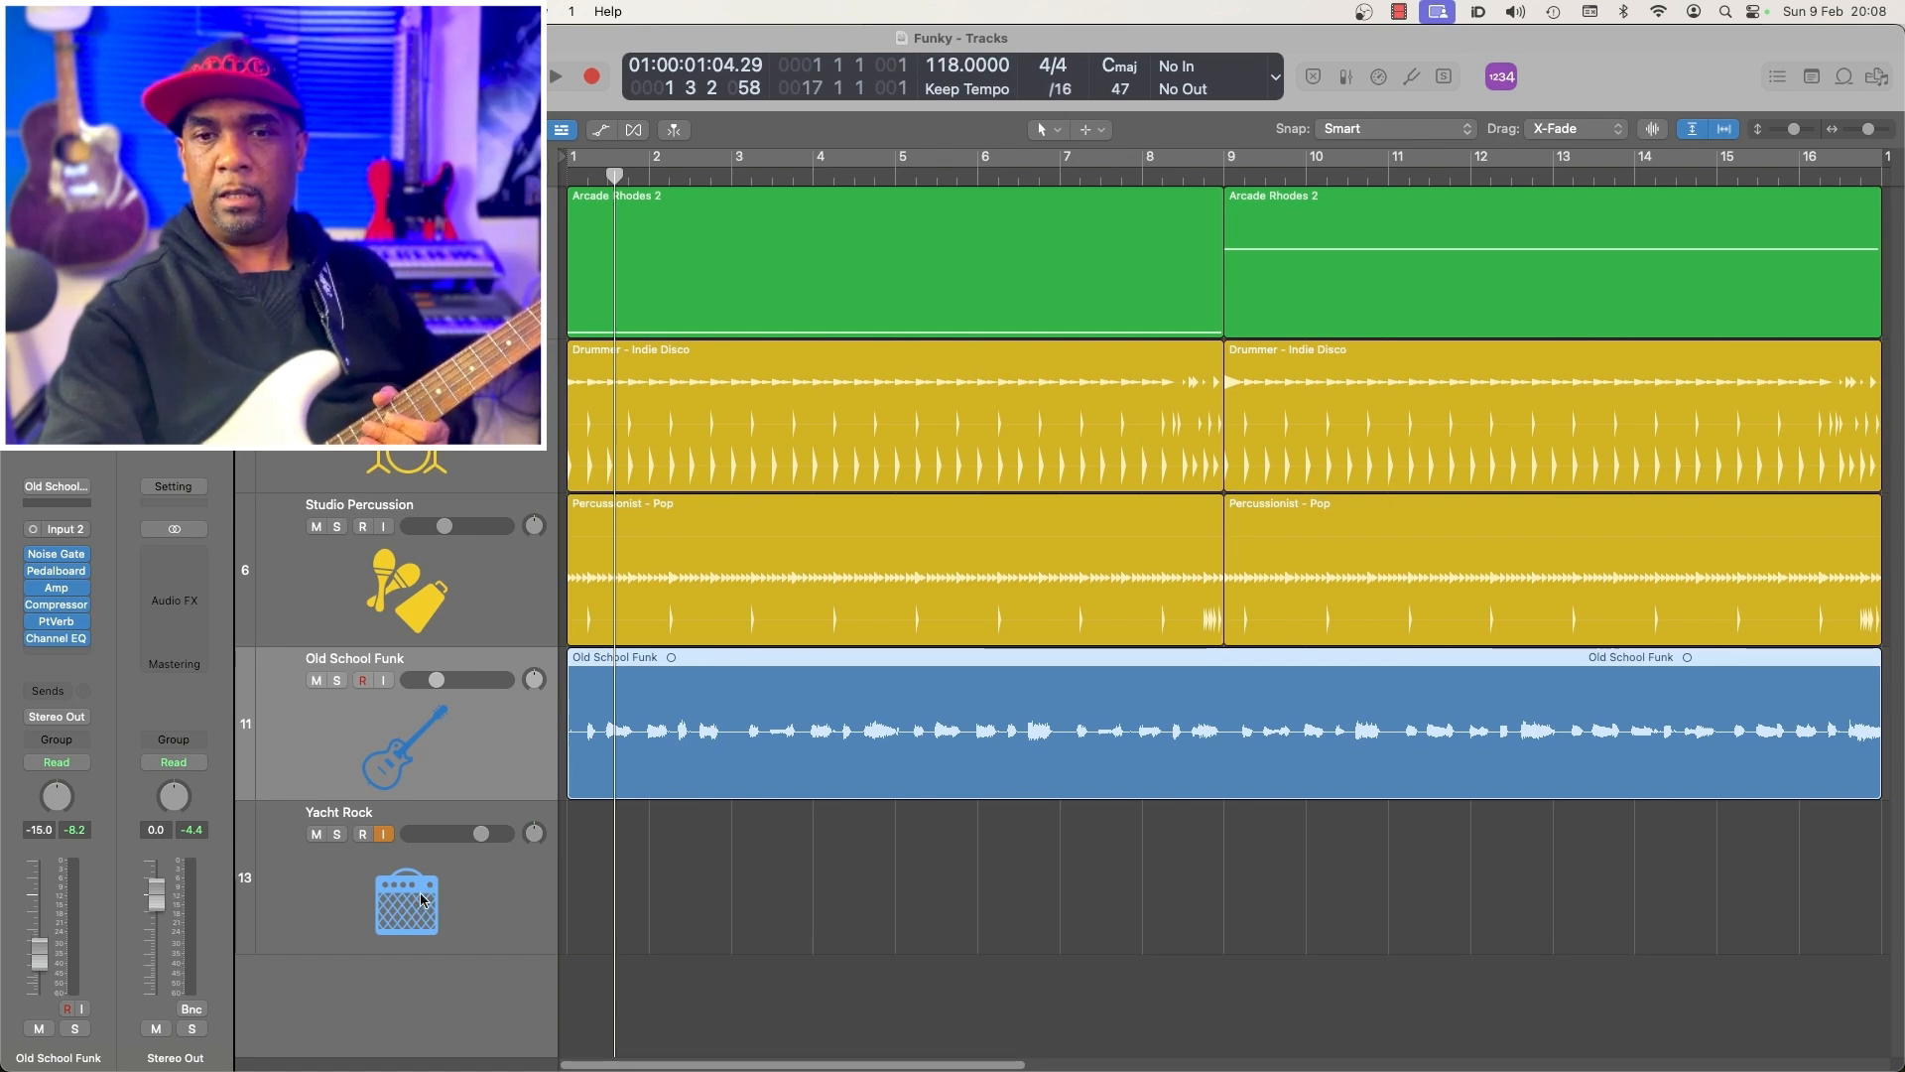
# Select the Yacht Rock guitar track and look up its patch in the Library
pyautogui.click(590, 874)
pyautogui.press('y')
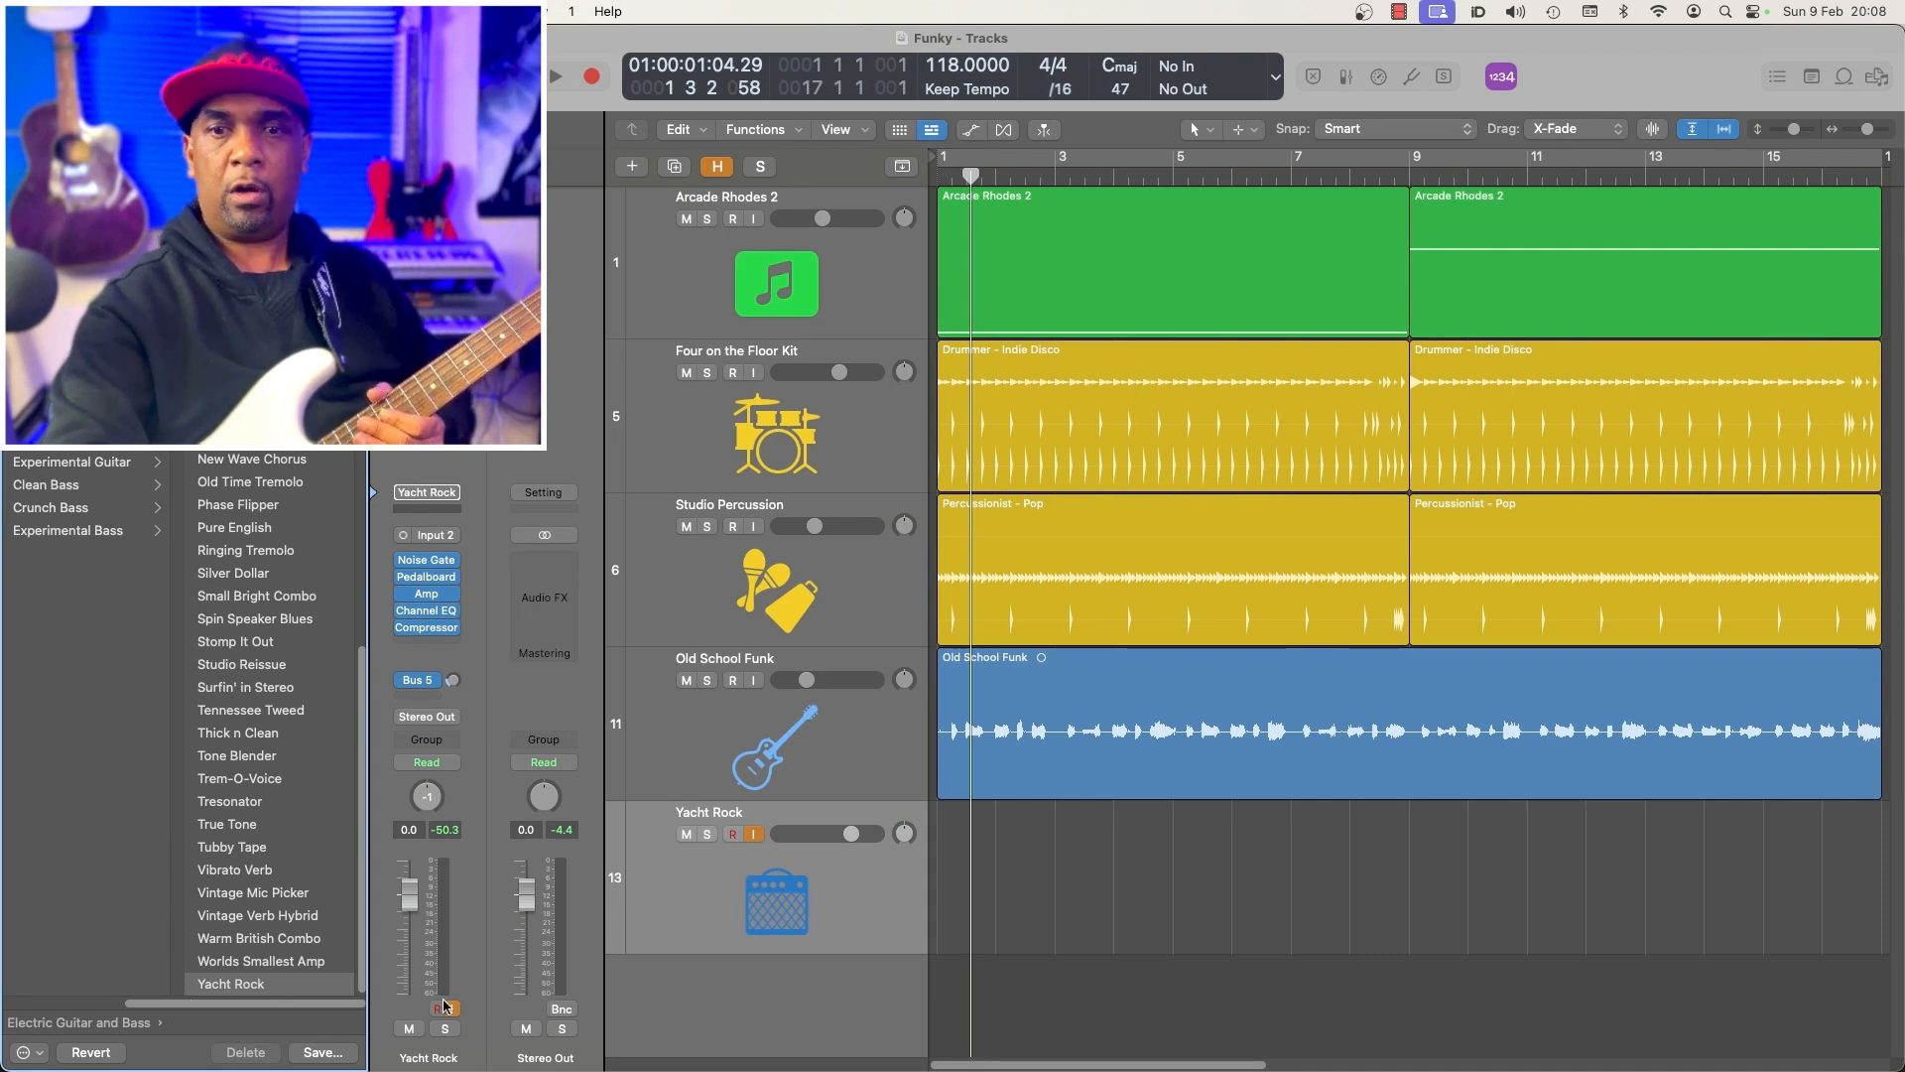
pyautogui.press('y')
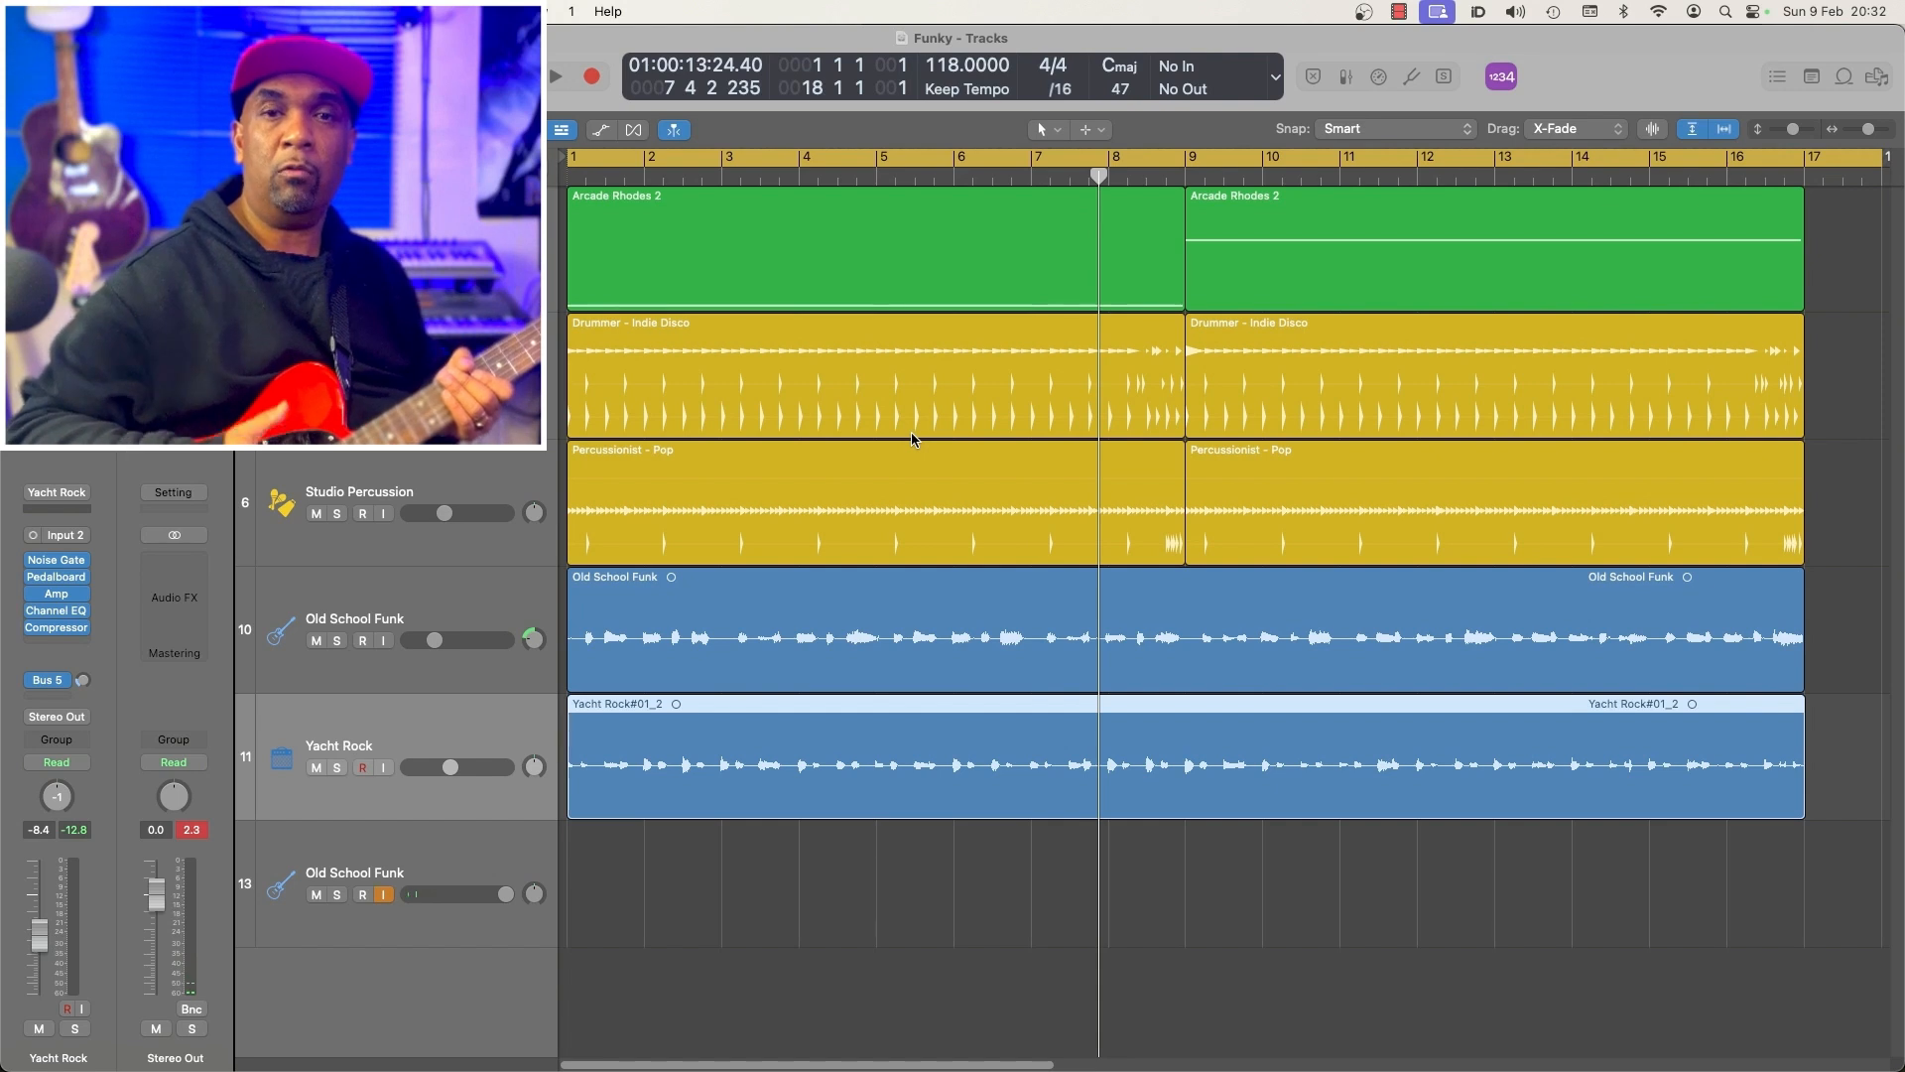
# Pan the Yacht Rock guitar track to +27 and lower its volume to -12.4 dB
pyautogui.click(527, 609)
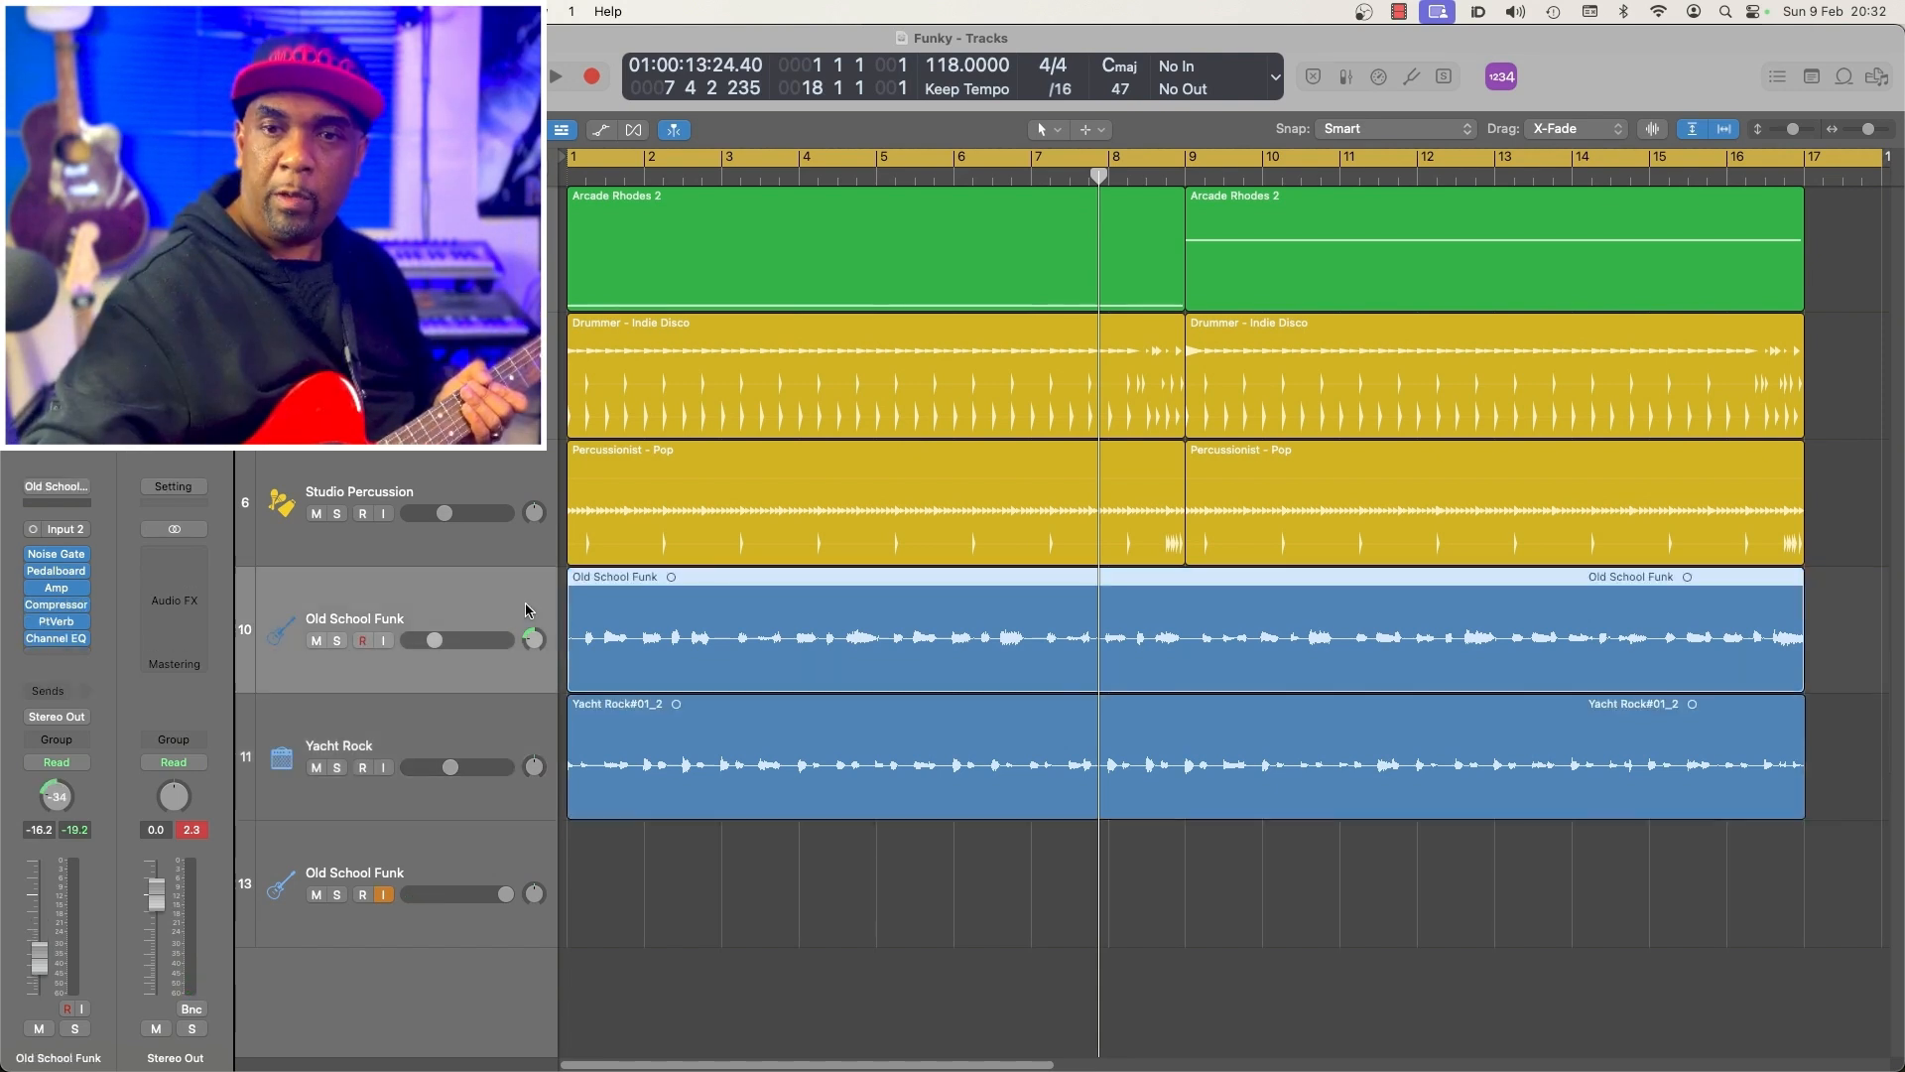
pyautogui.click(419, 725)
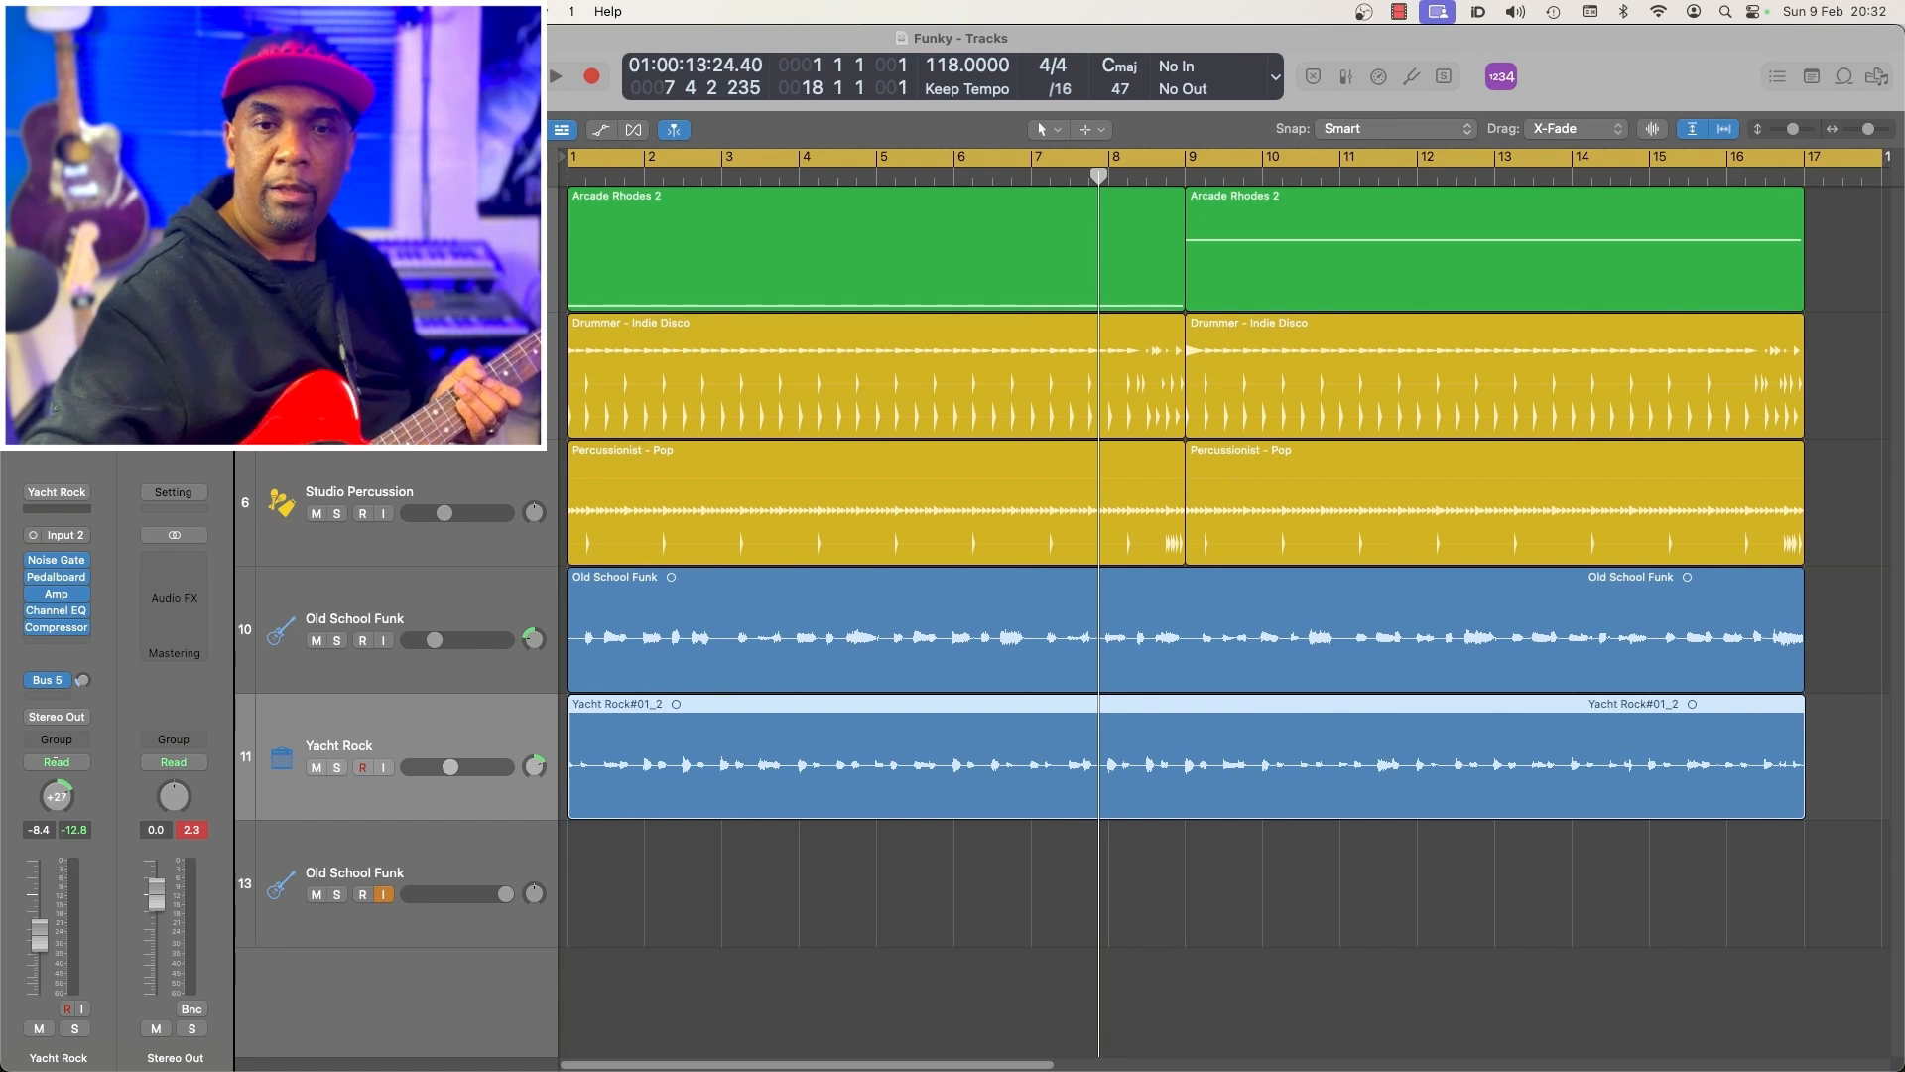
pyautogui.moveTo(39, 924); pyautogui.dragTo(40, 934)
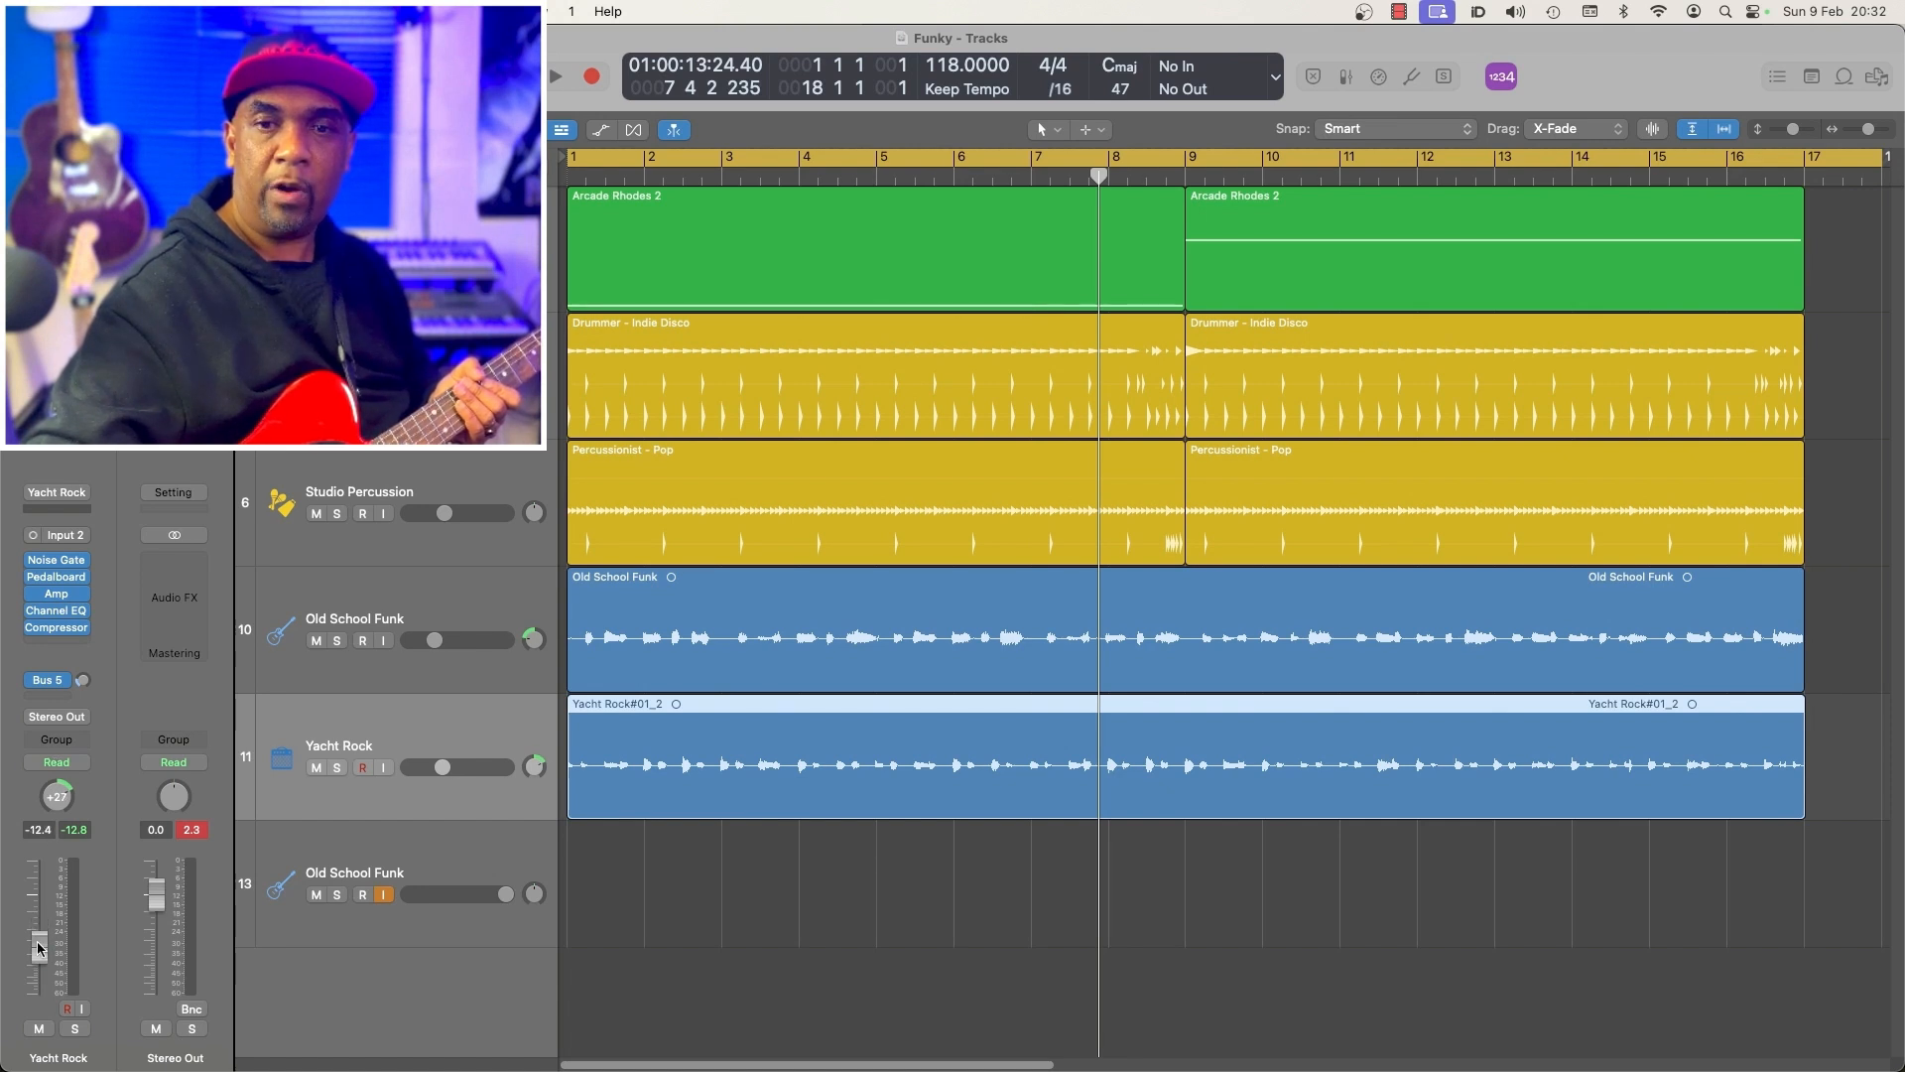
pyautogui.click(299, 659)
pyautogui.click(354, 713)
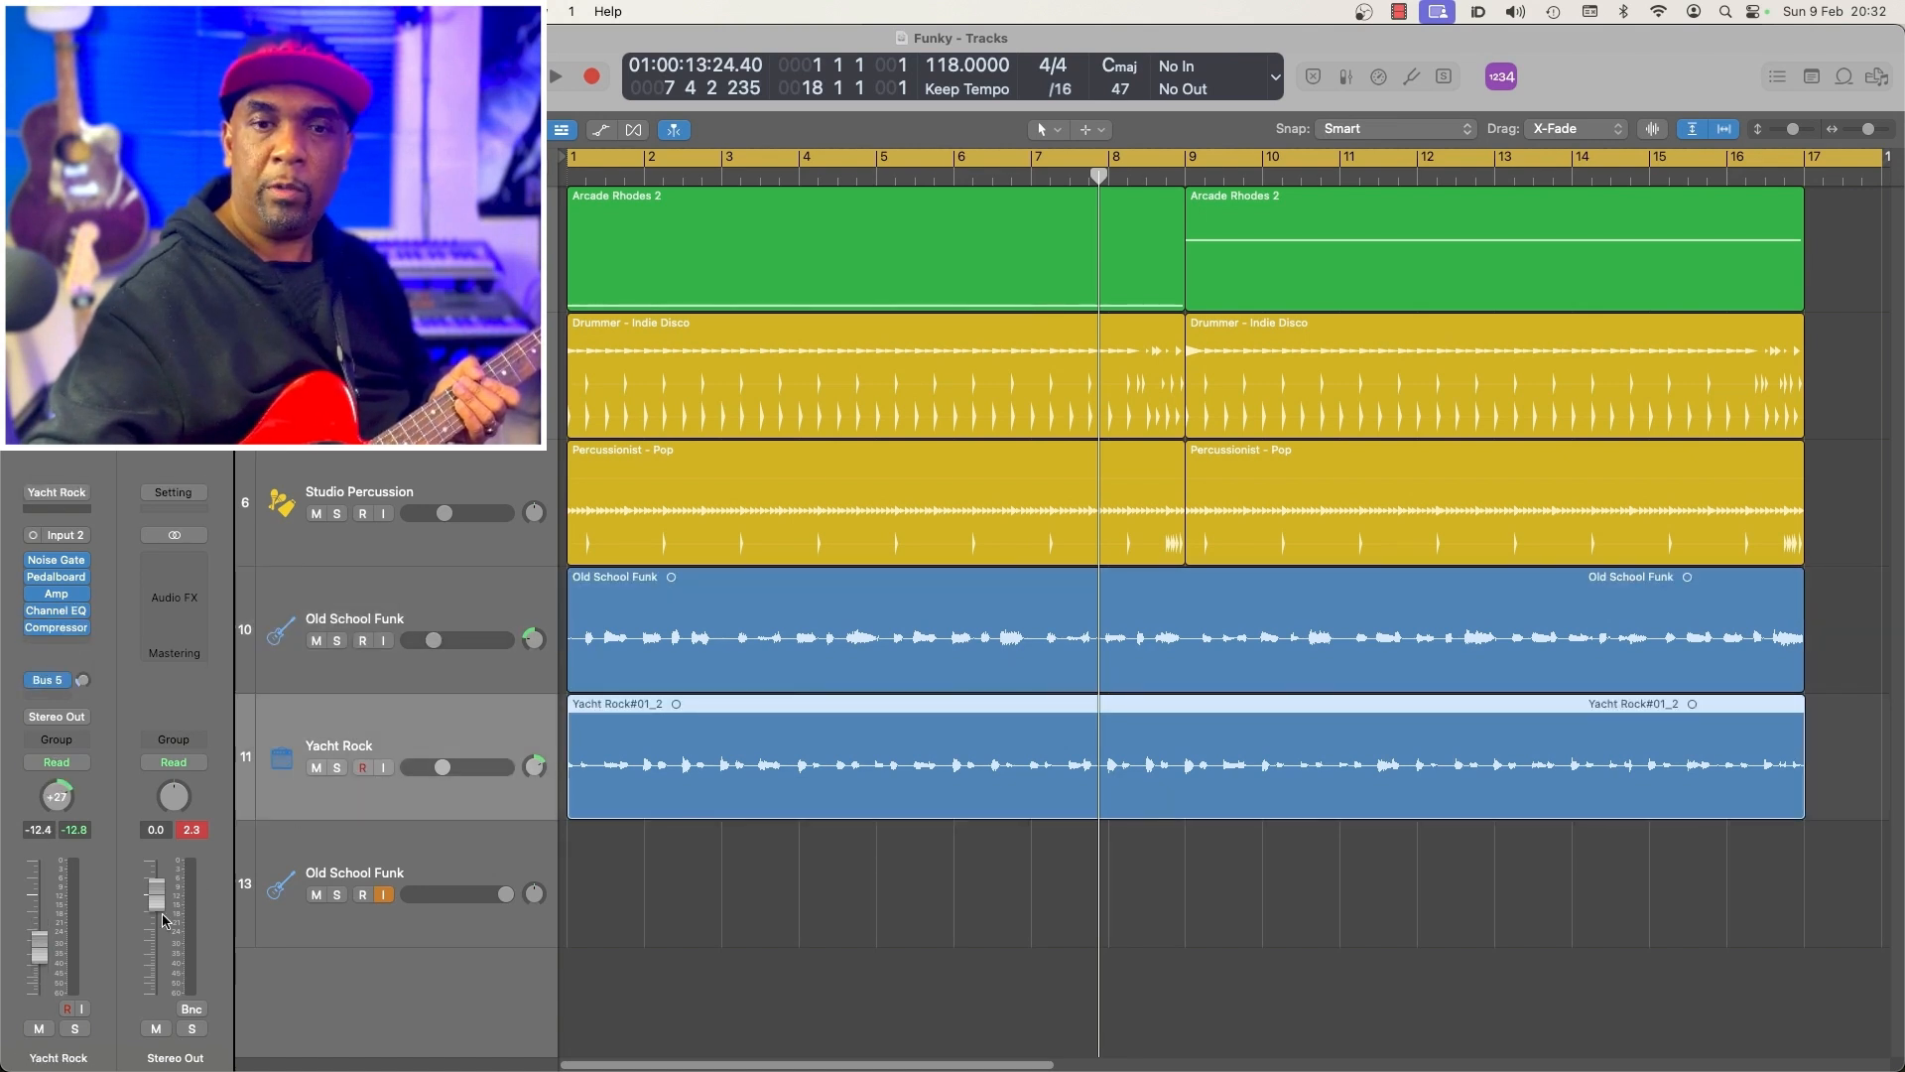
pyautogui.click(311, 851)
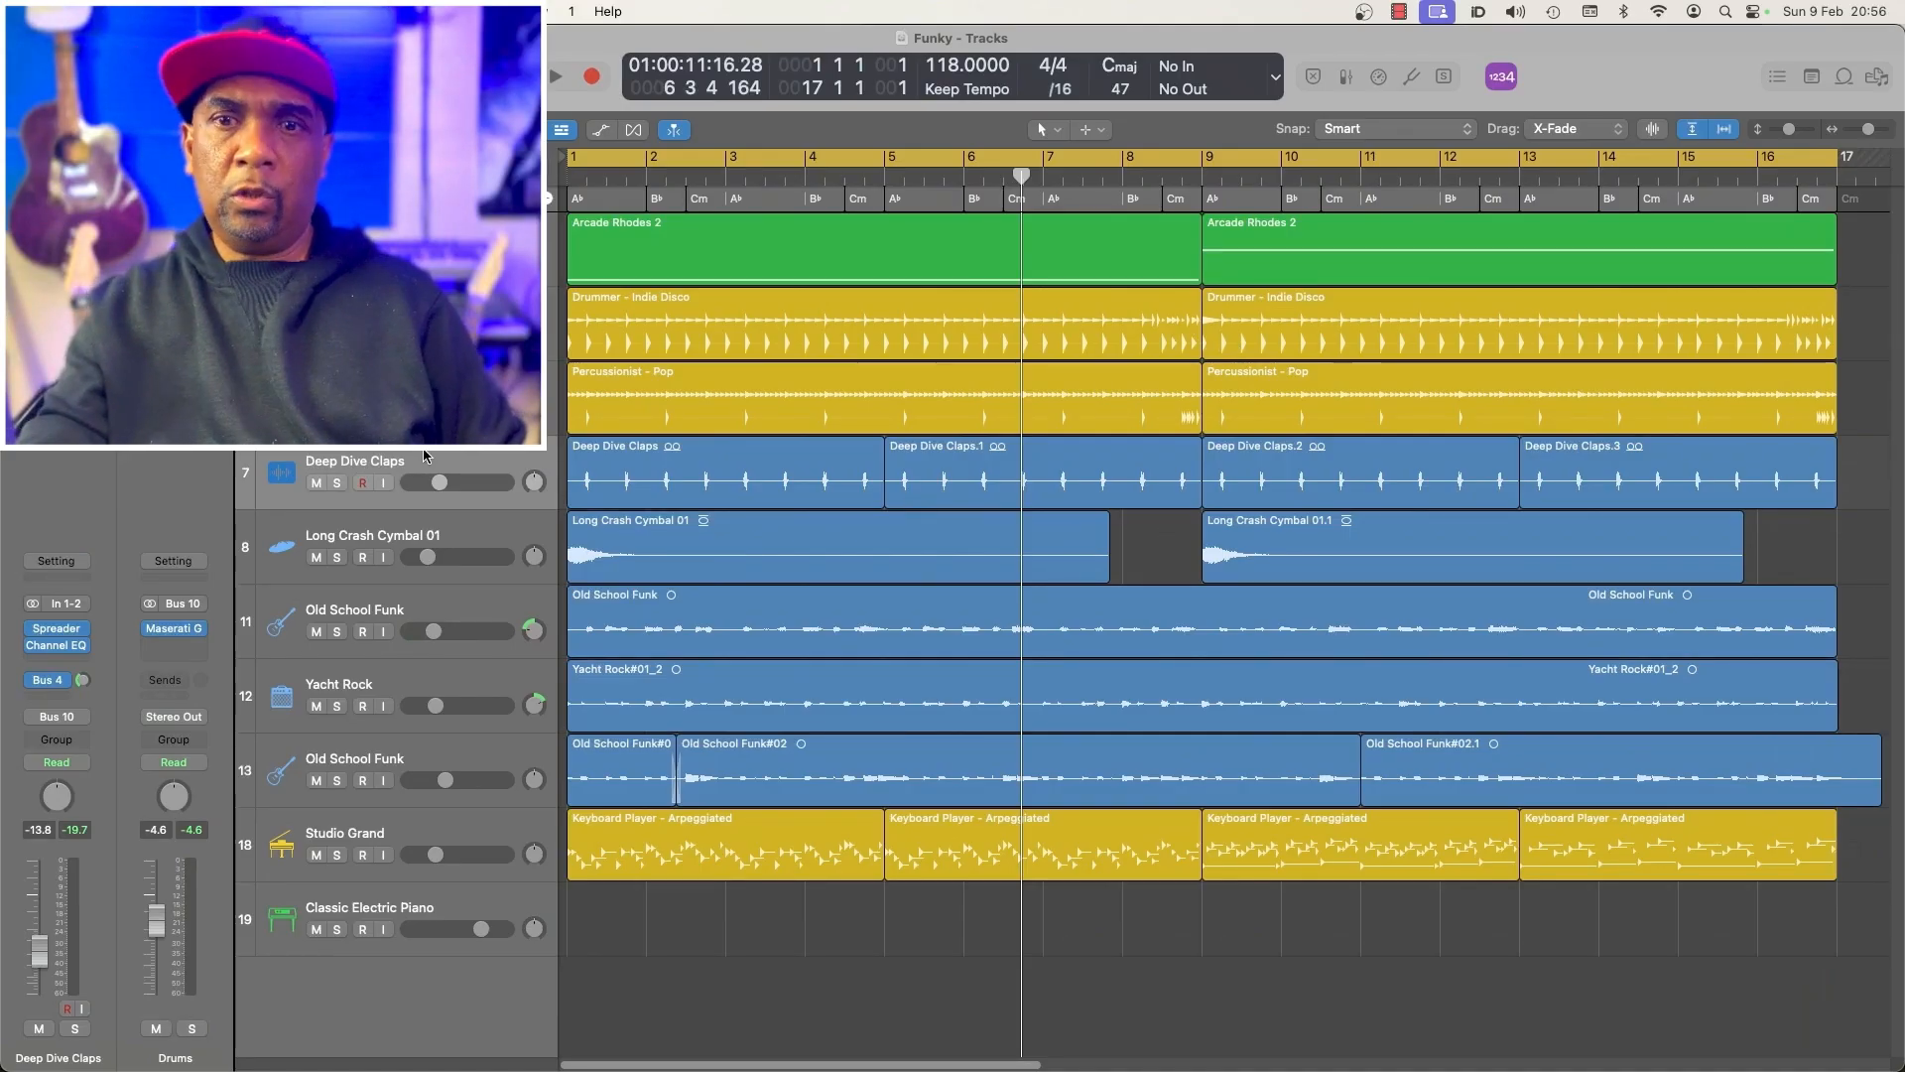
# Audition the Deep Dive Claps and Long Crash Cymbal 01 tracks soloed from the start, clear the solos and select Studio Grand
pyautogui.click(370, 470)
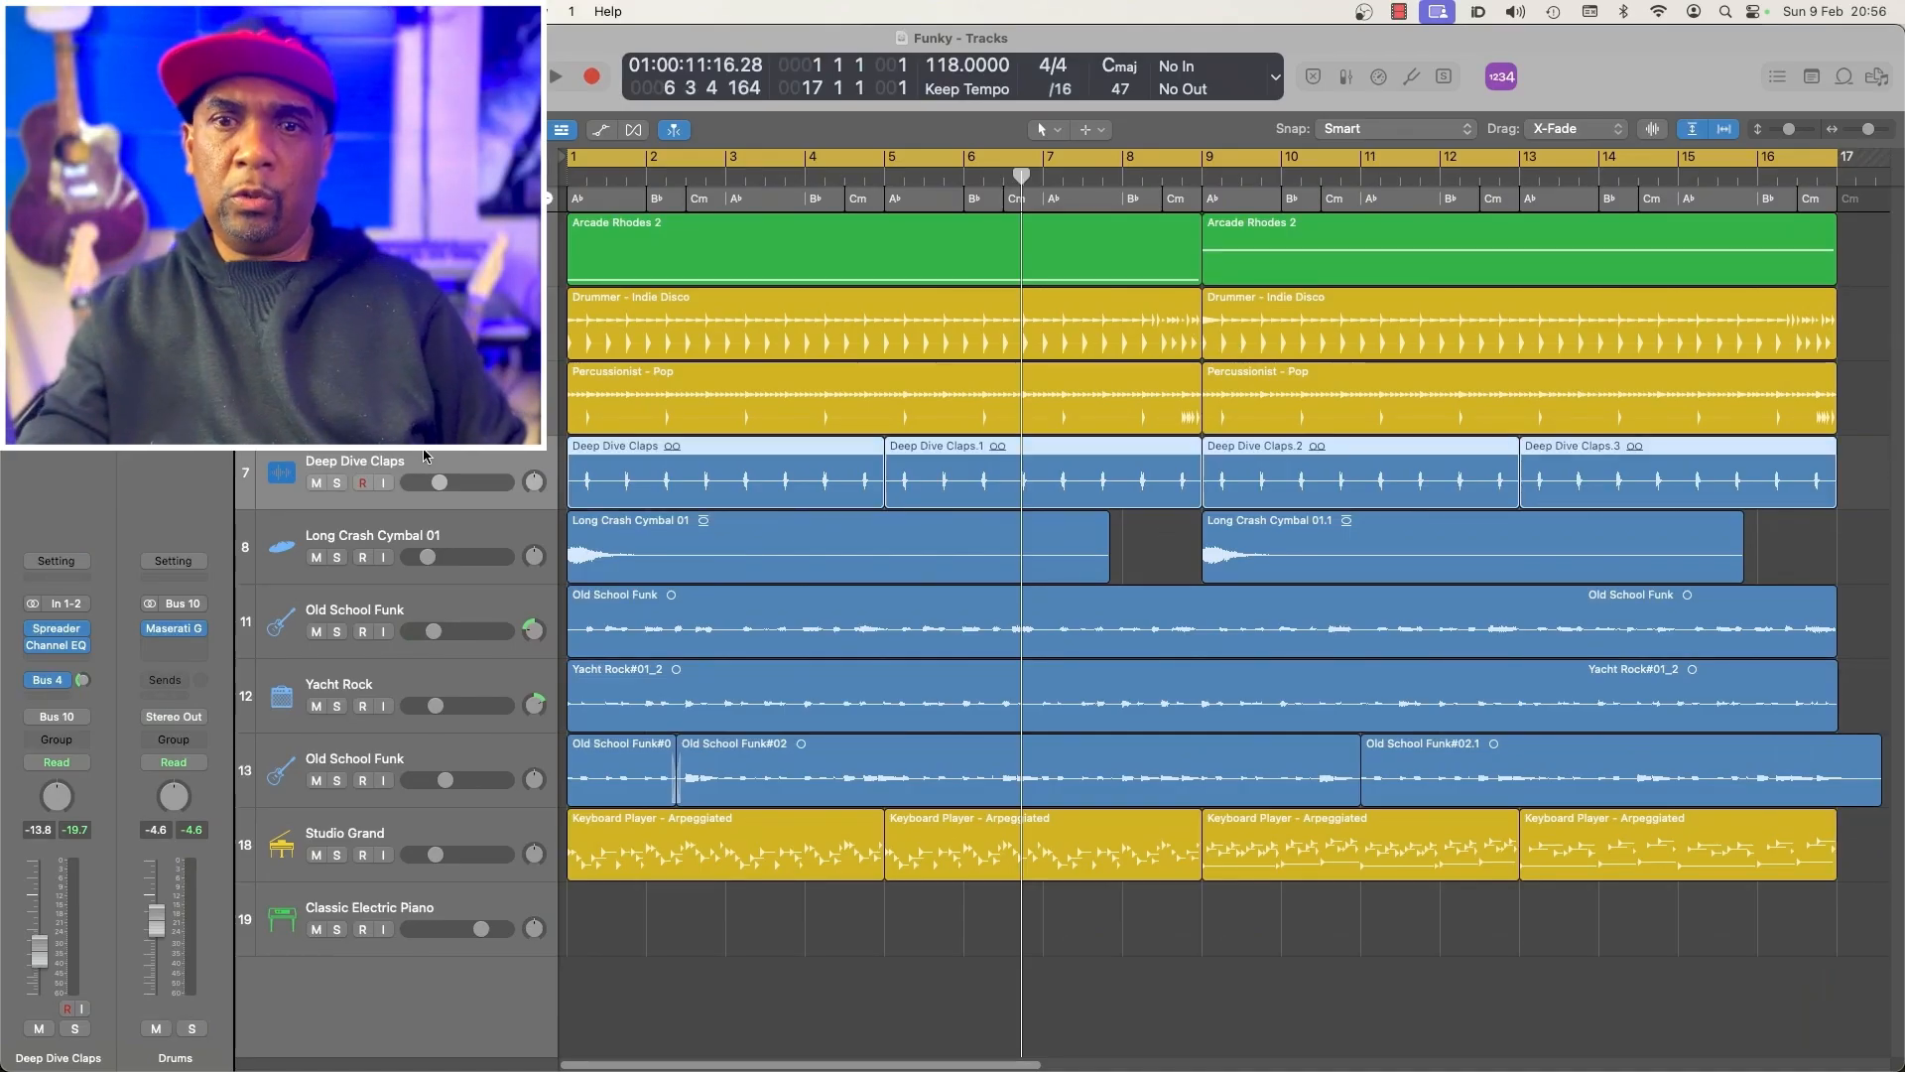
pyautogui.click(339, 484)
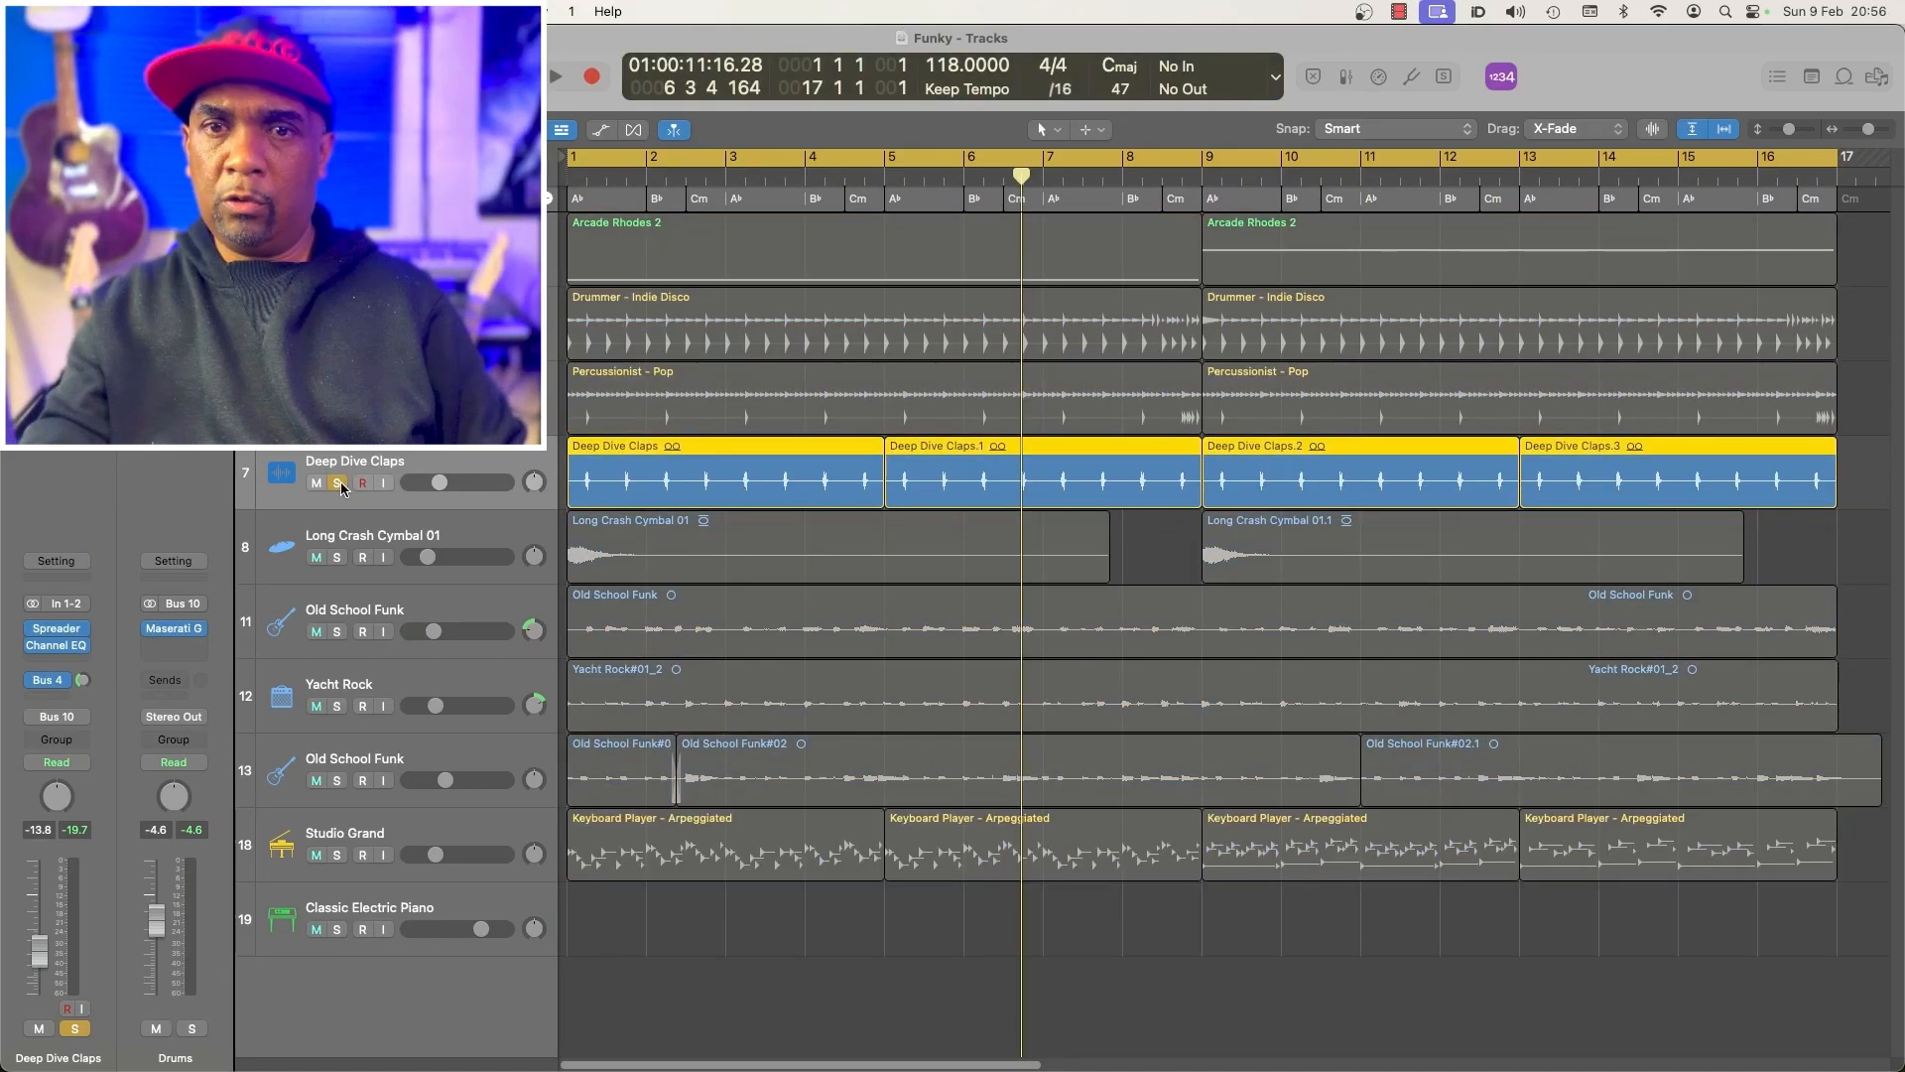
pyautogui.click(338, 557)
pyautogui.press('Return')
pyautogui.press('space')
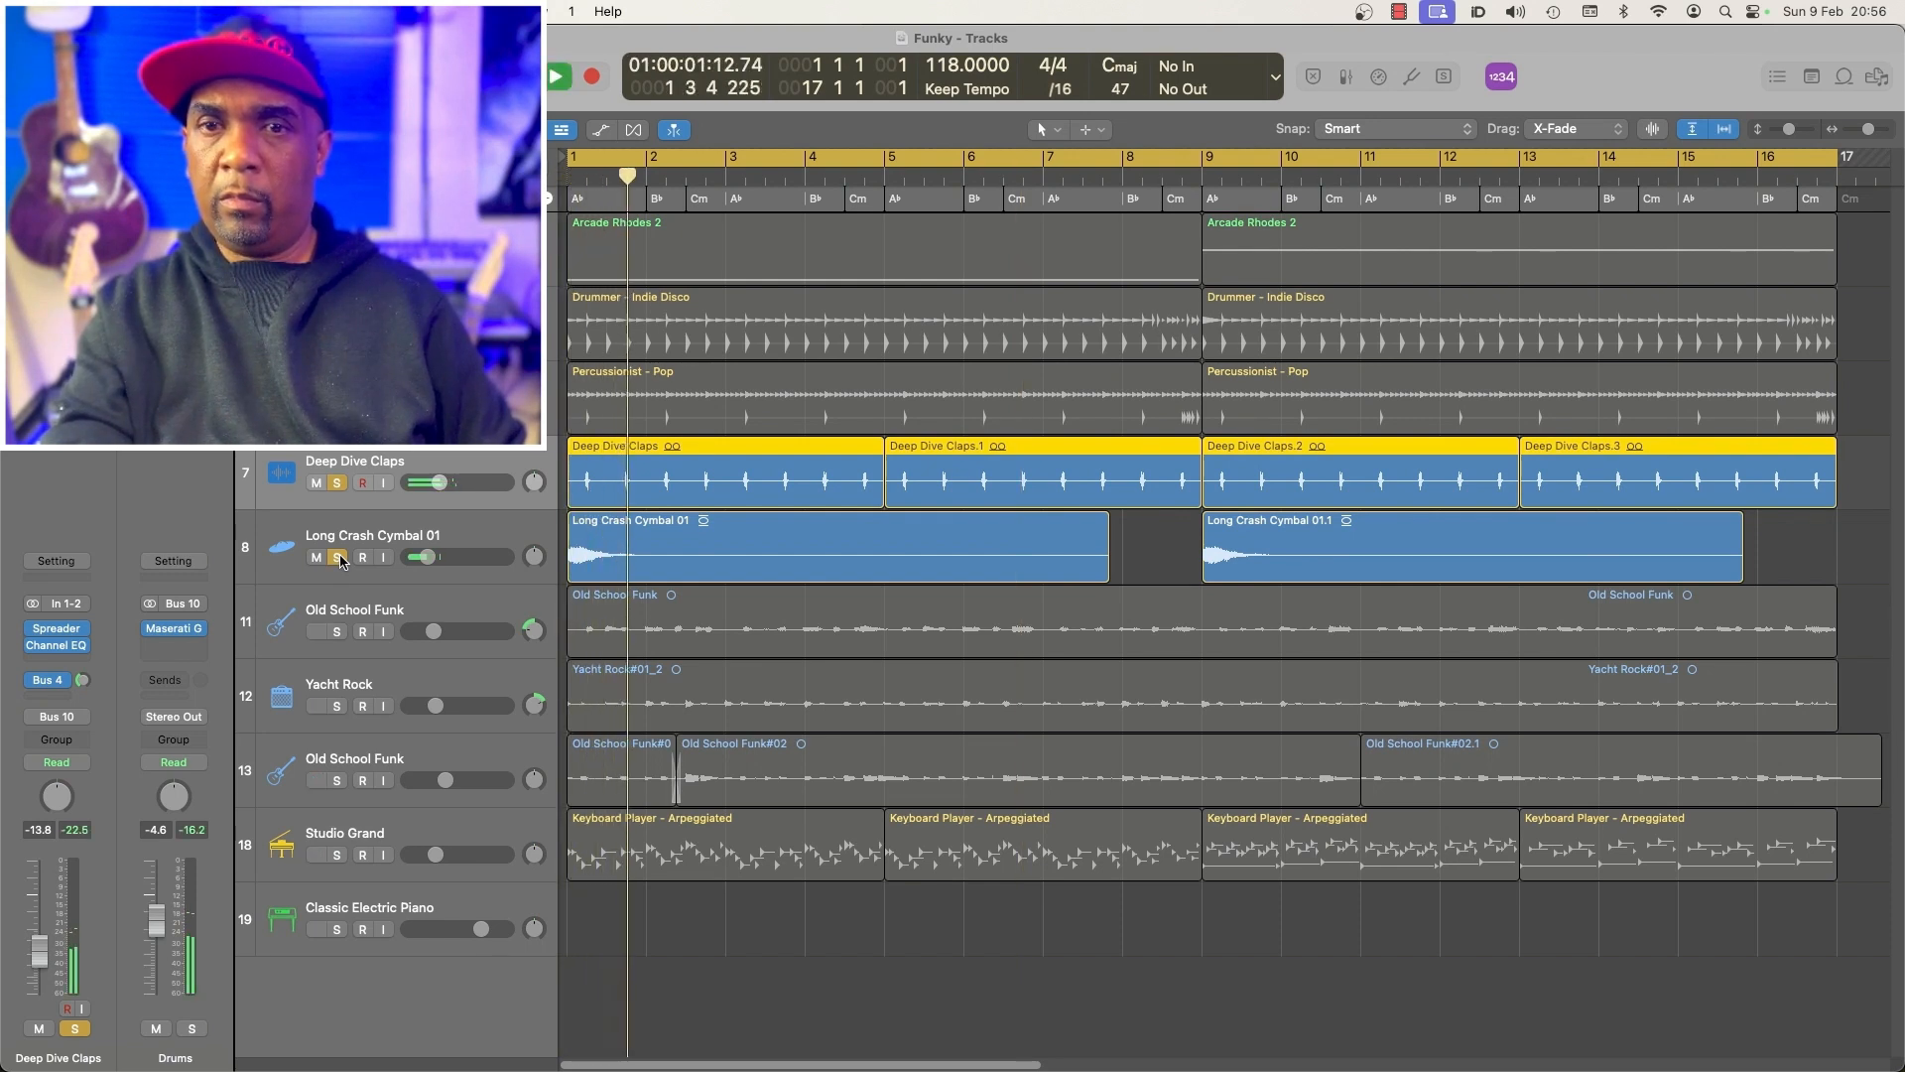
pyautogui.press('space')
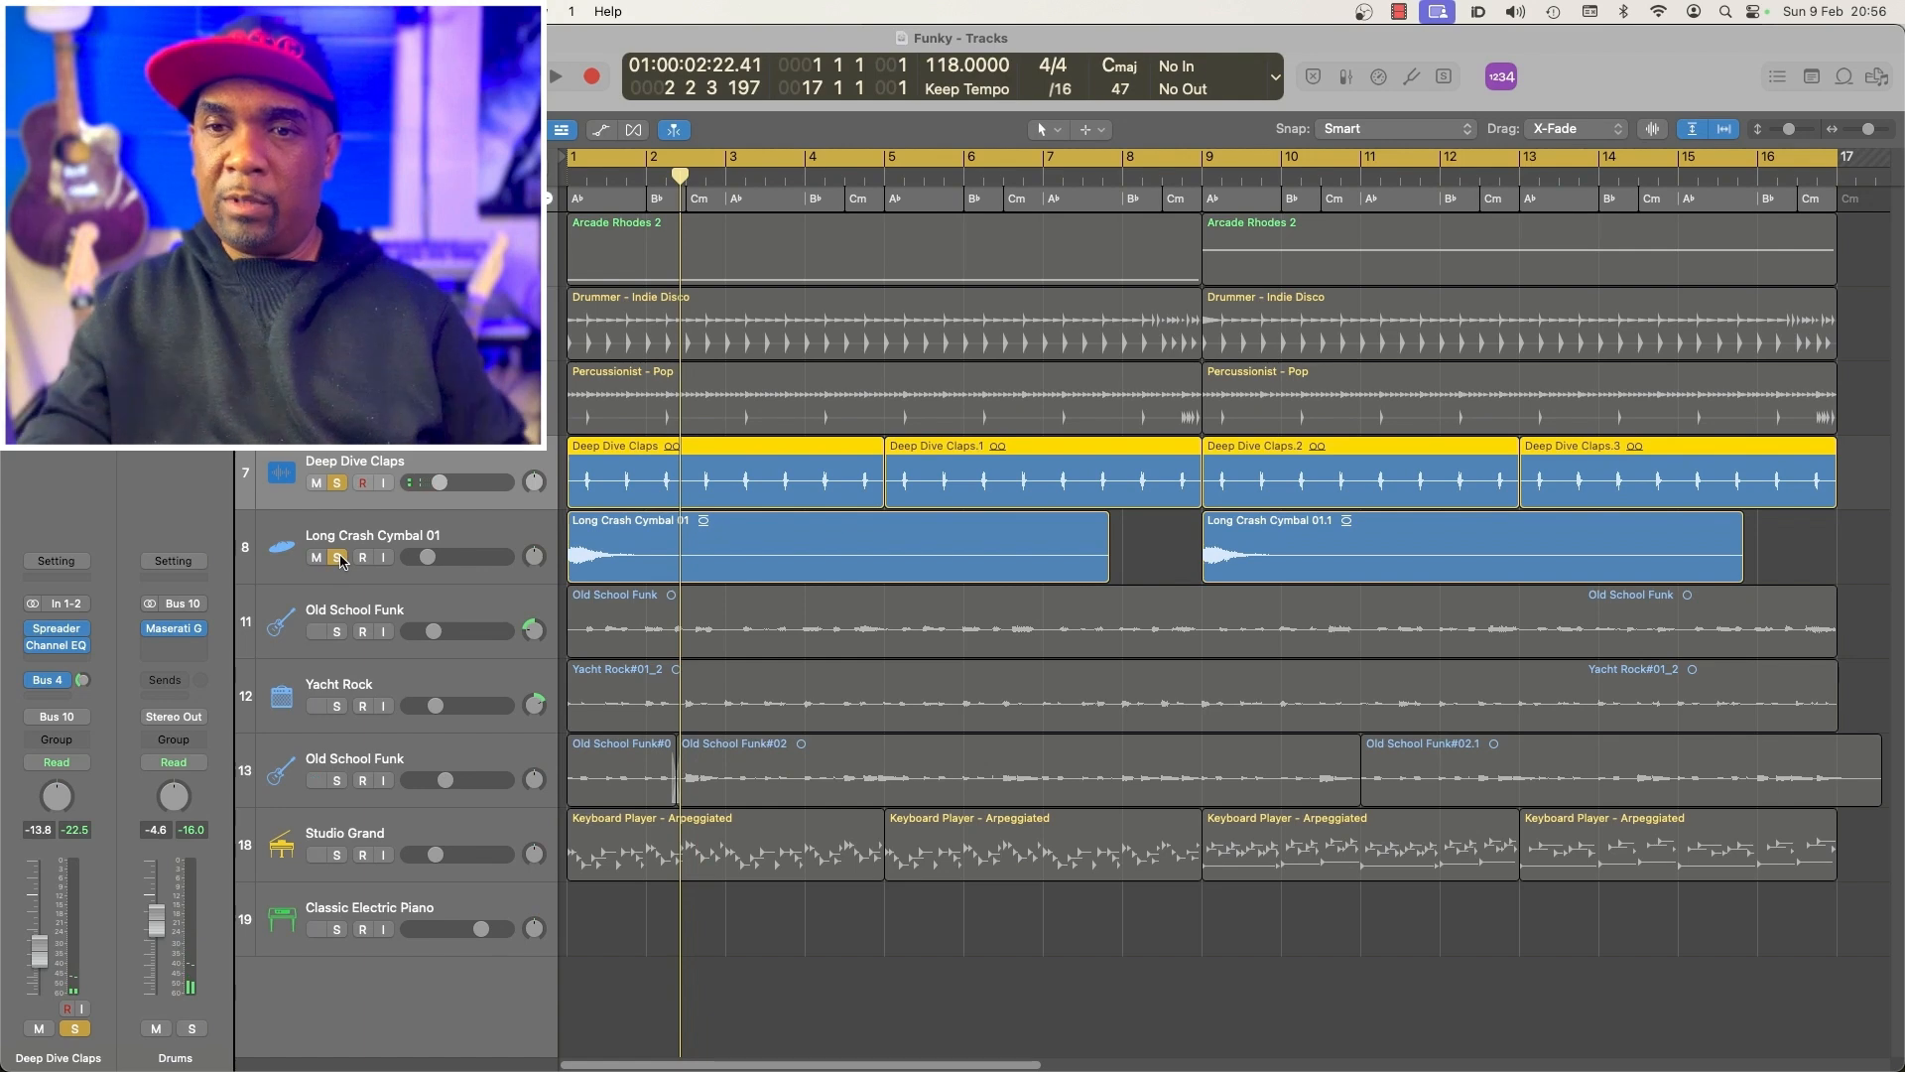
pyautogui.click(420, 837)
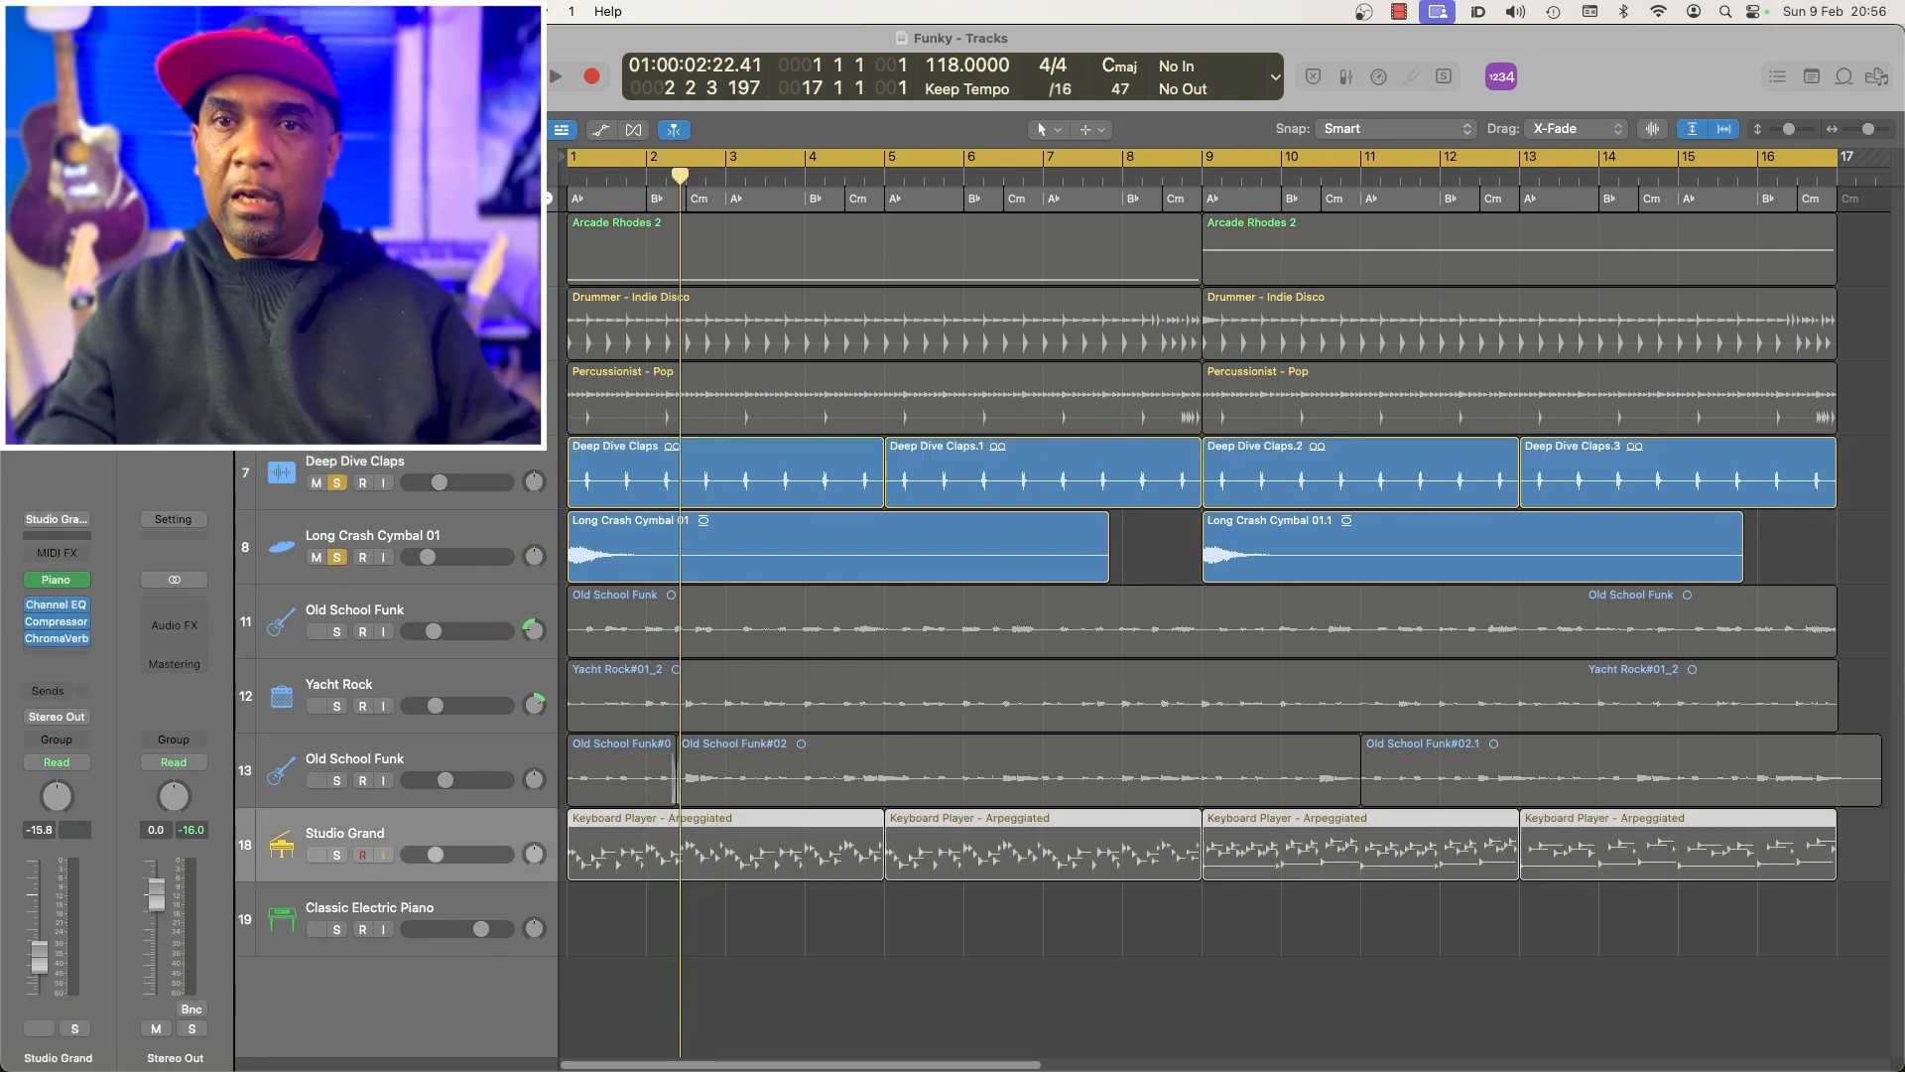
pyautogui.press('ctrl+alt+super+s')
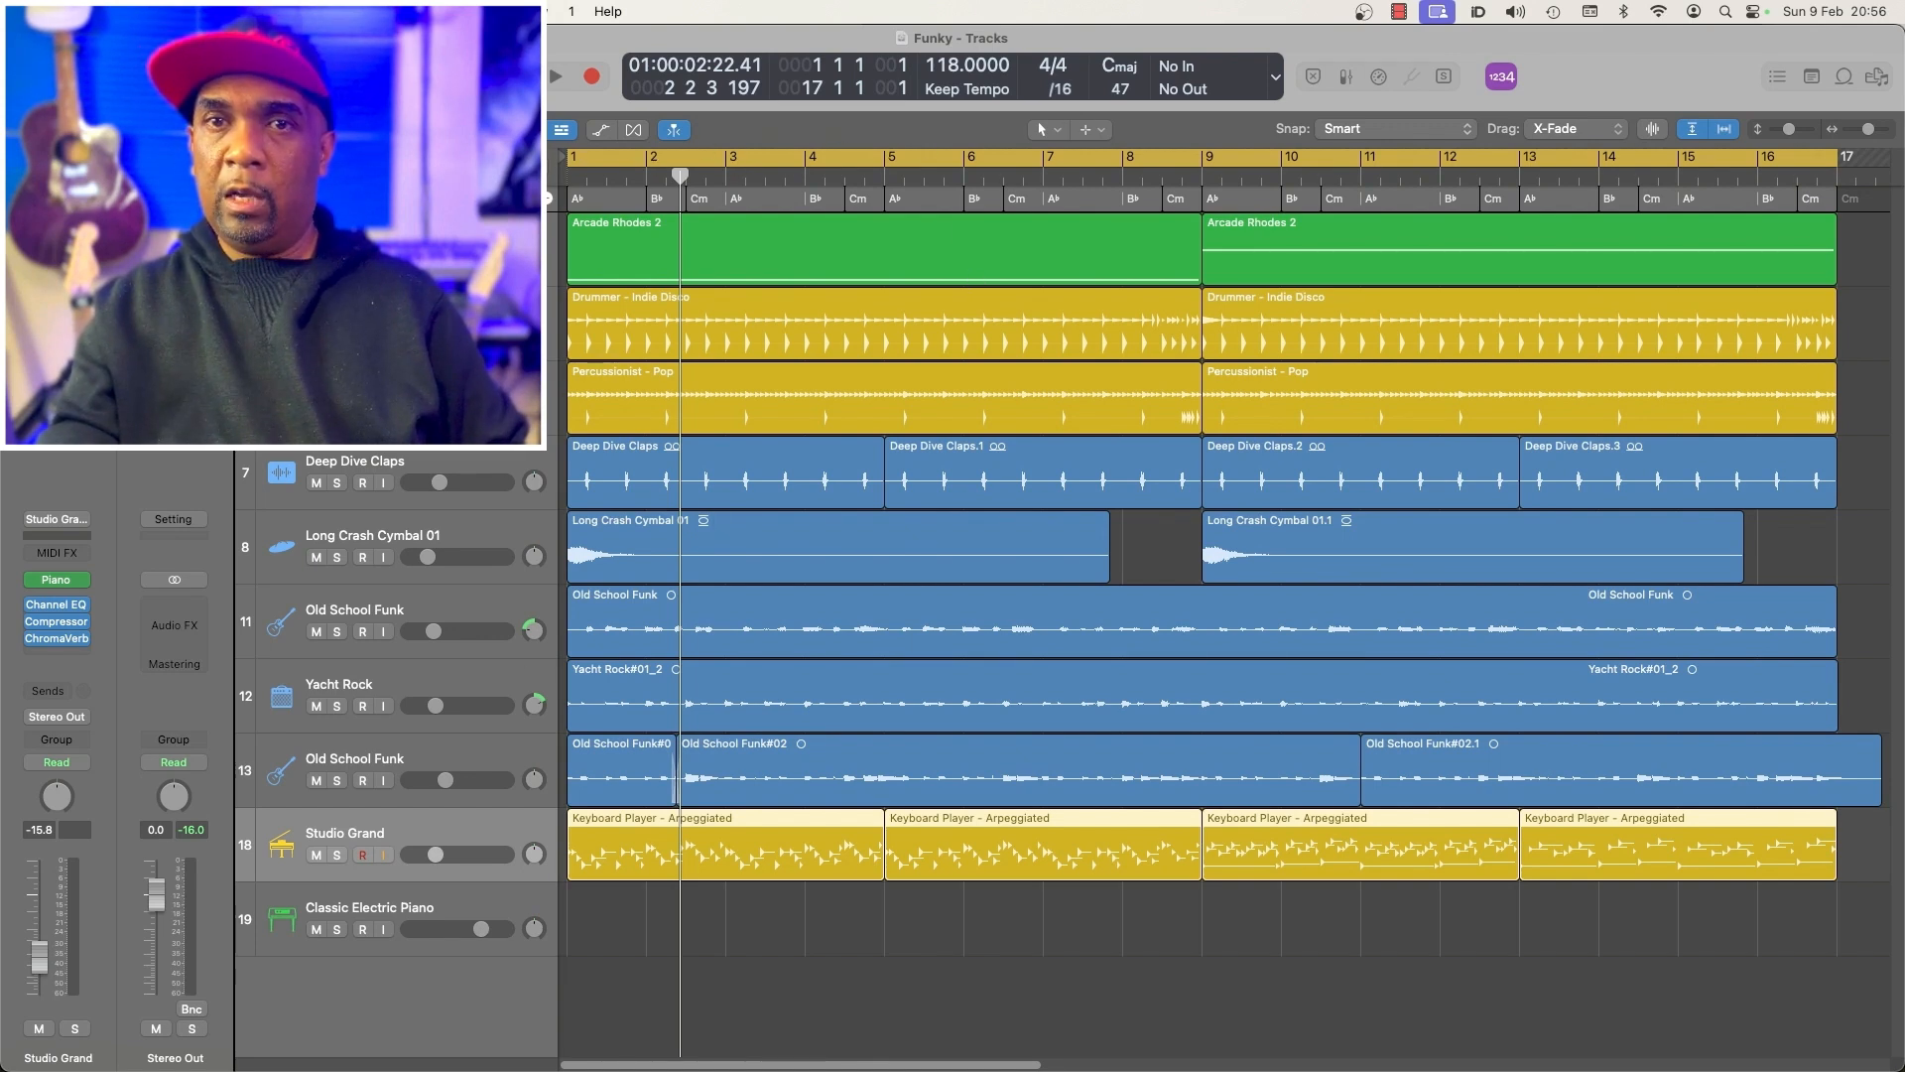
# Set up a new Session Player track as a Keyboard Player in the Arpeggiated style
pyautogui.press('alt+super+n')
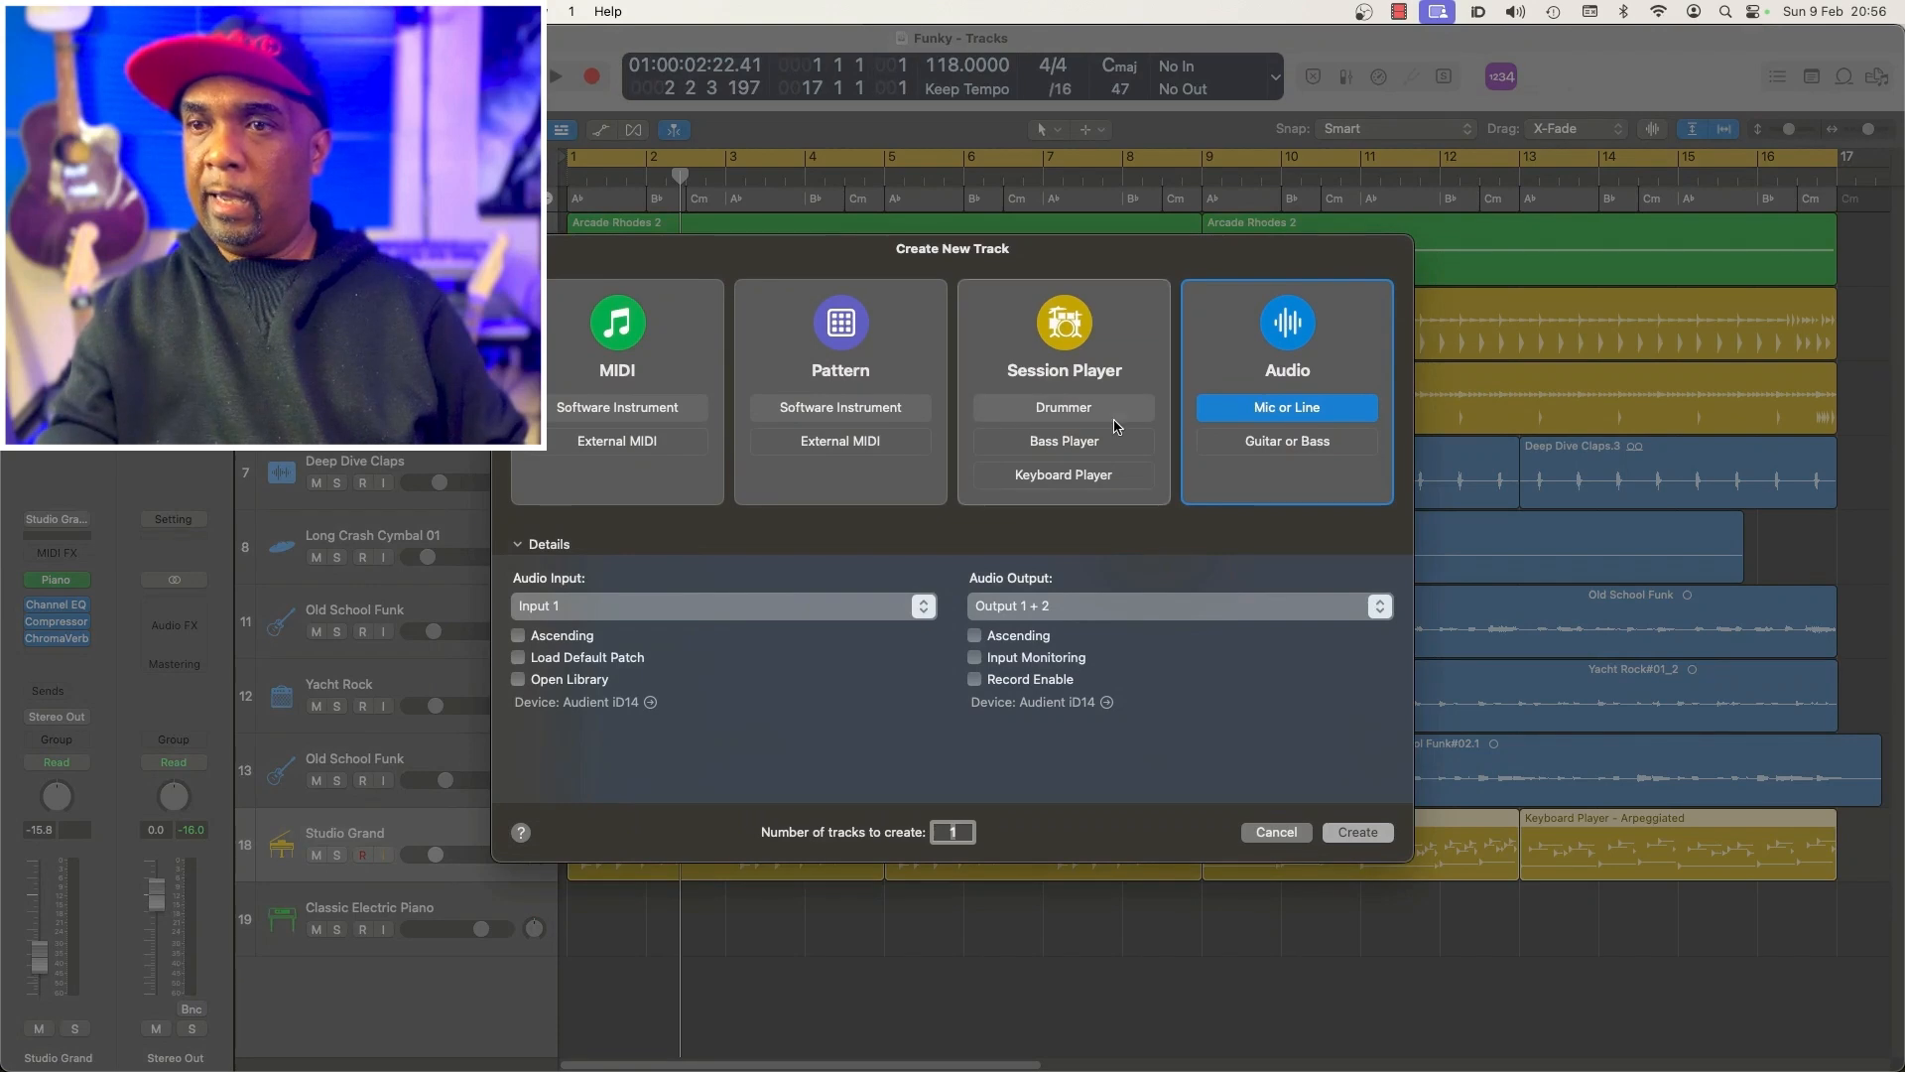
pyautogui.click(1091, 475)
pyautogui.click(724, 605)
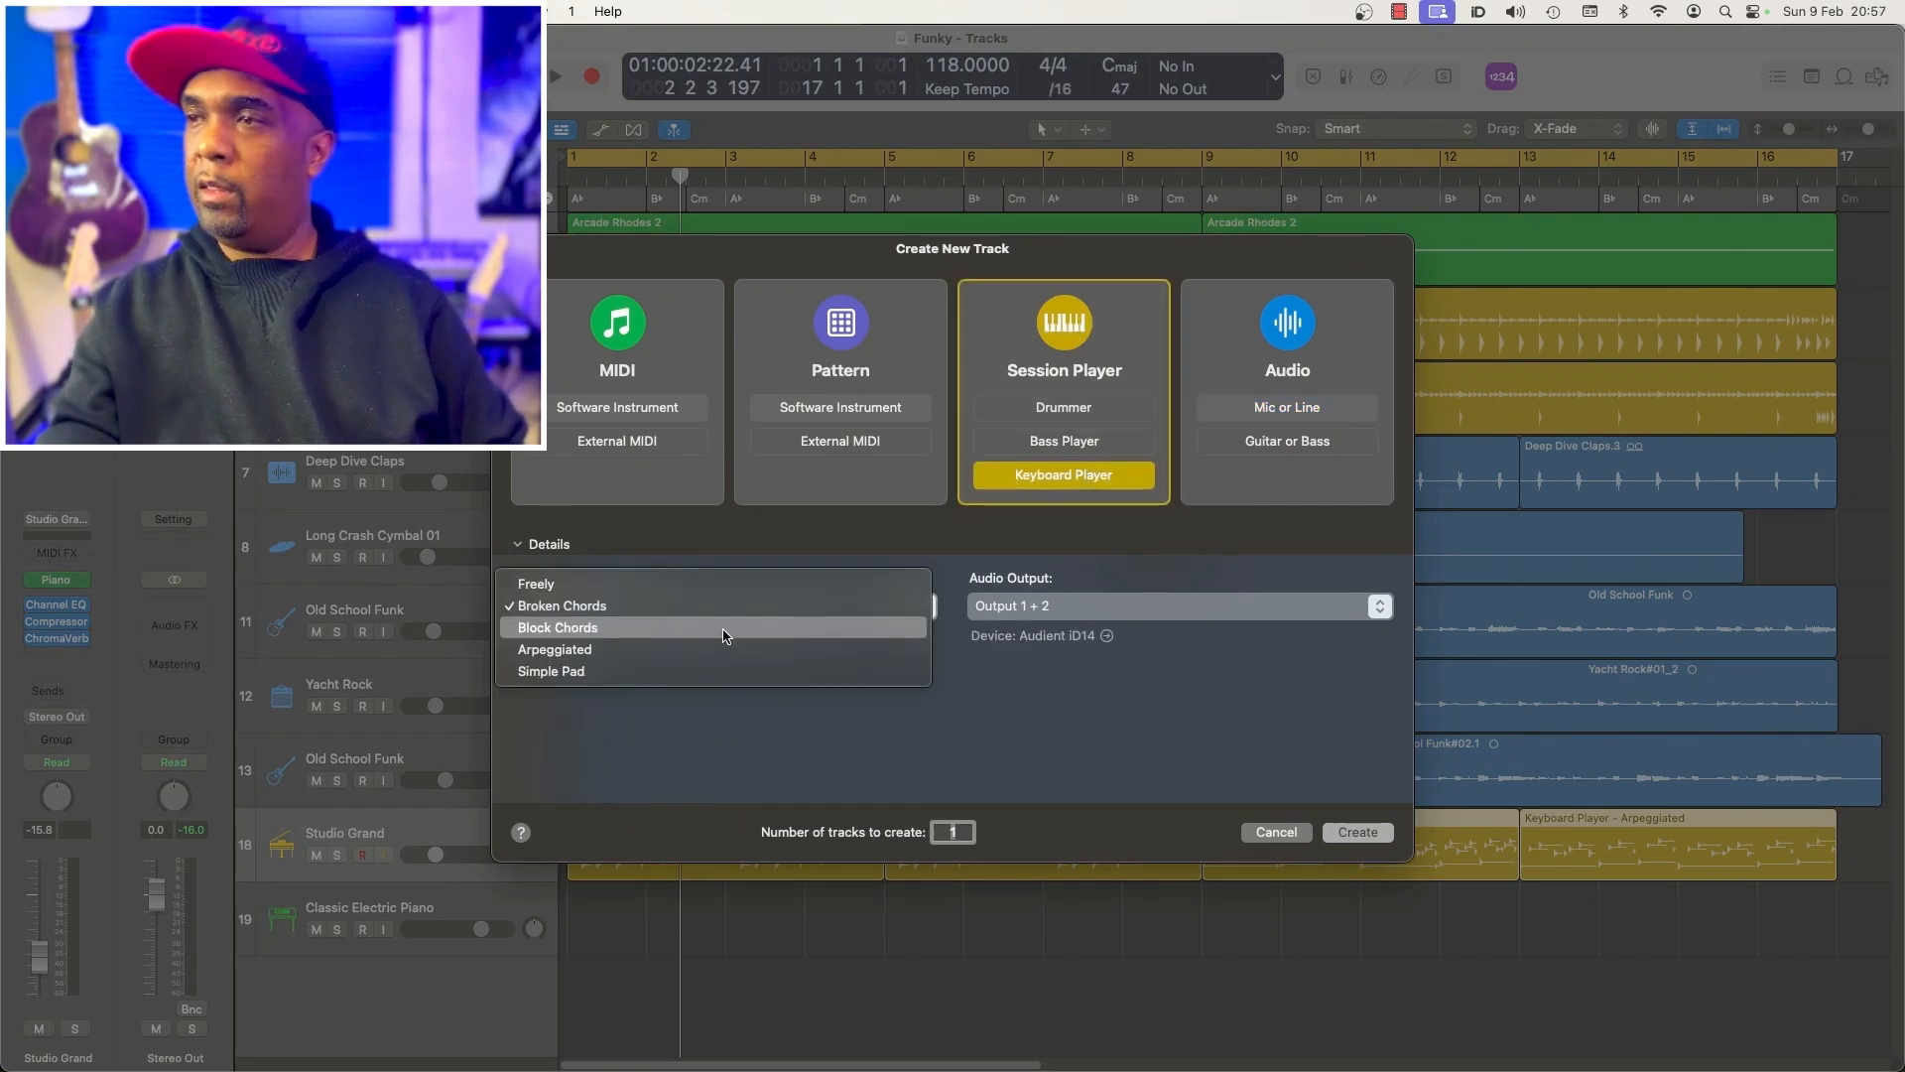
pyautogui.click(662, 650)
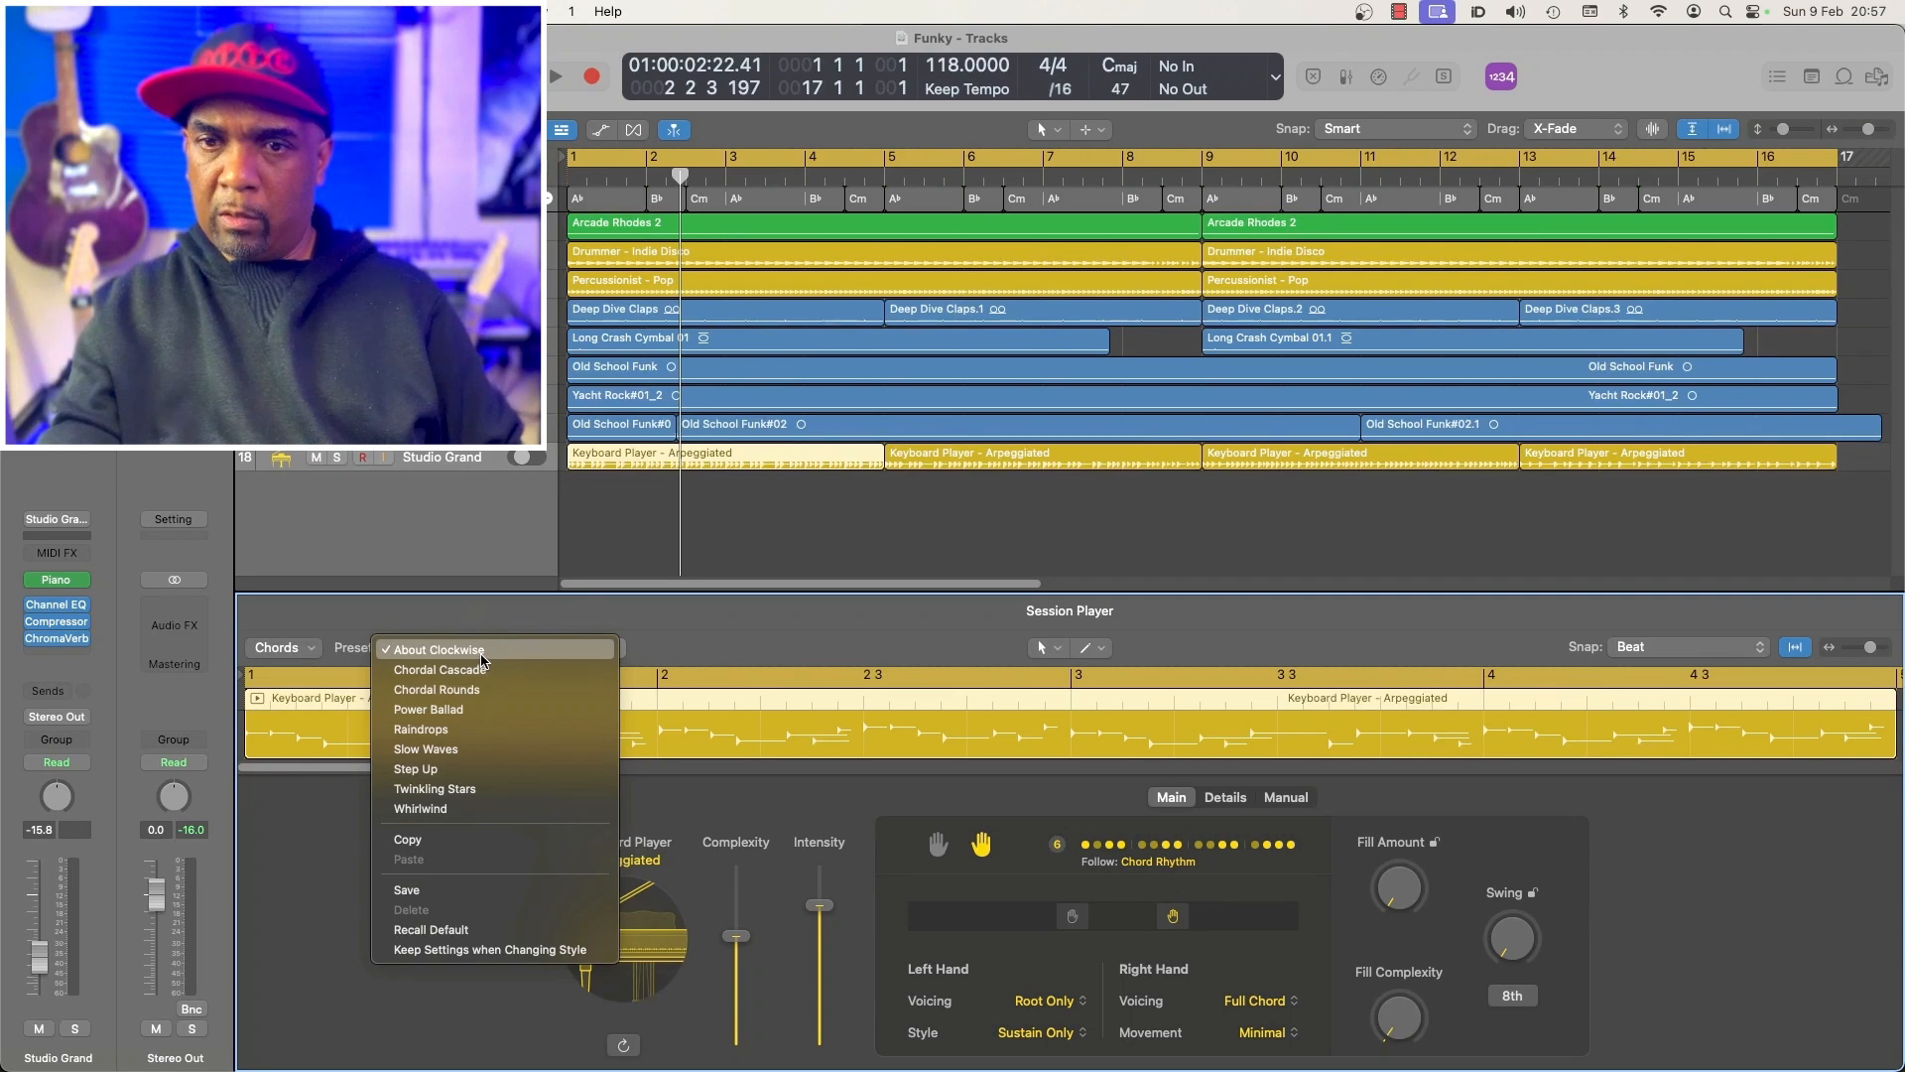
# Review the Studio Grand regions' Session Player presets, rhythm pattern and hand settings, and the first chord in the chord track
pyautogui.press('Escape')
pyautogui.click(1057, 844)
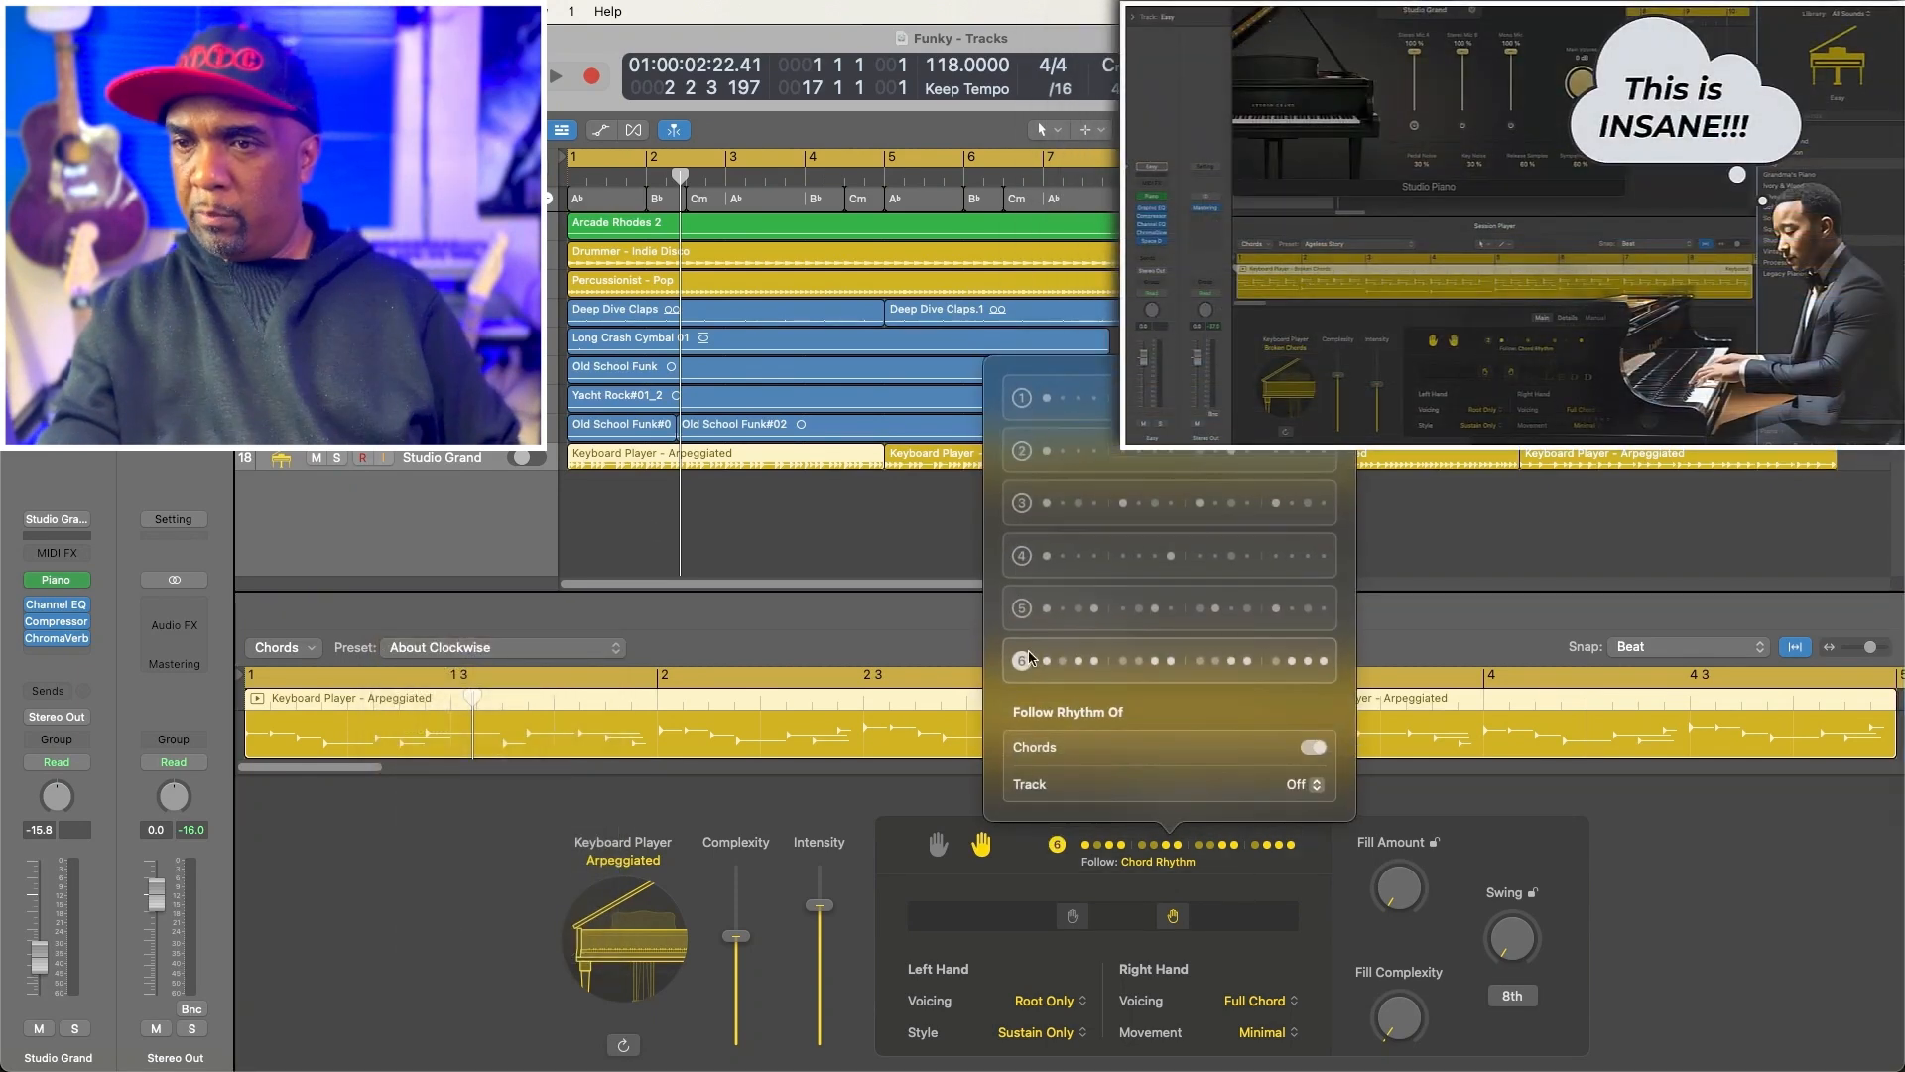
pyautogui.click(843, 806)
pyautogui.click(938, 464)
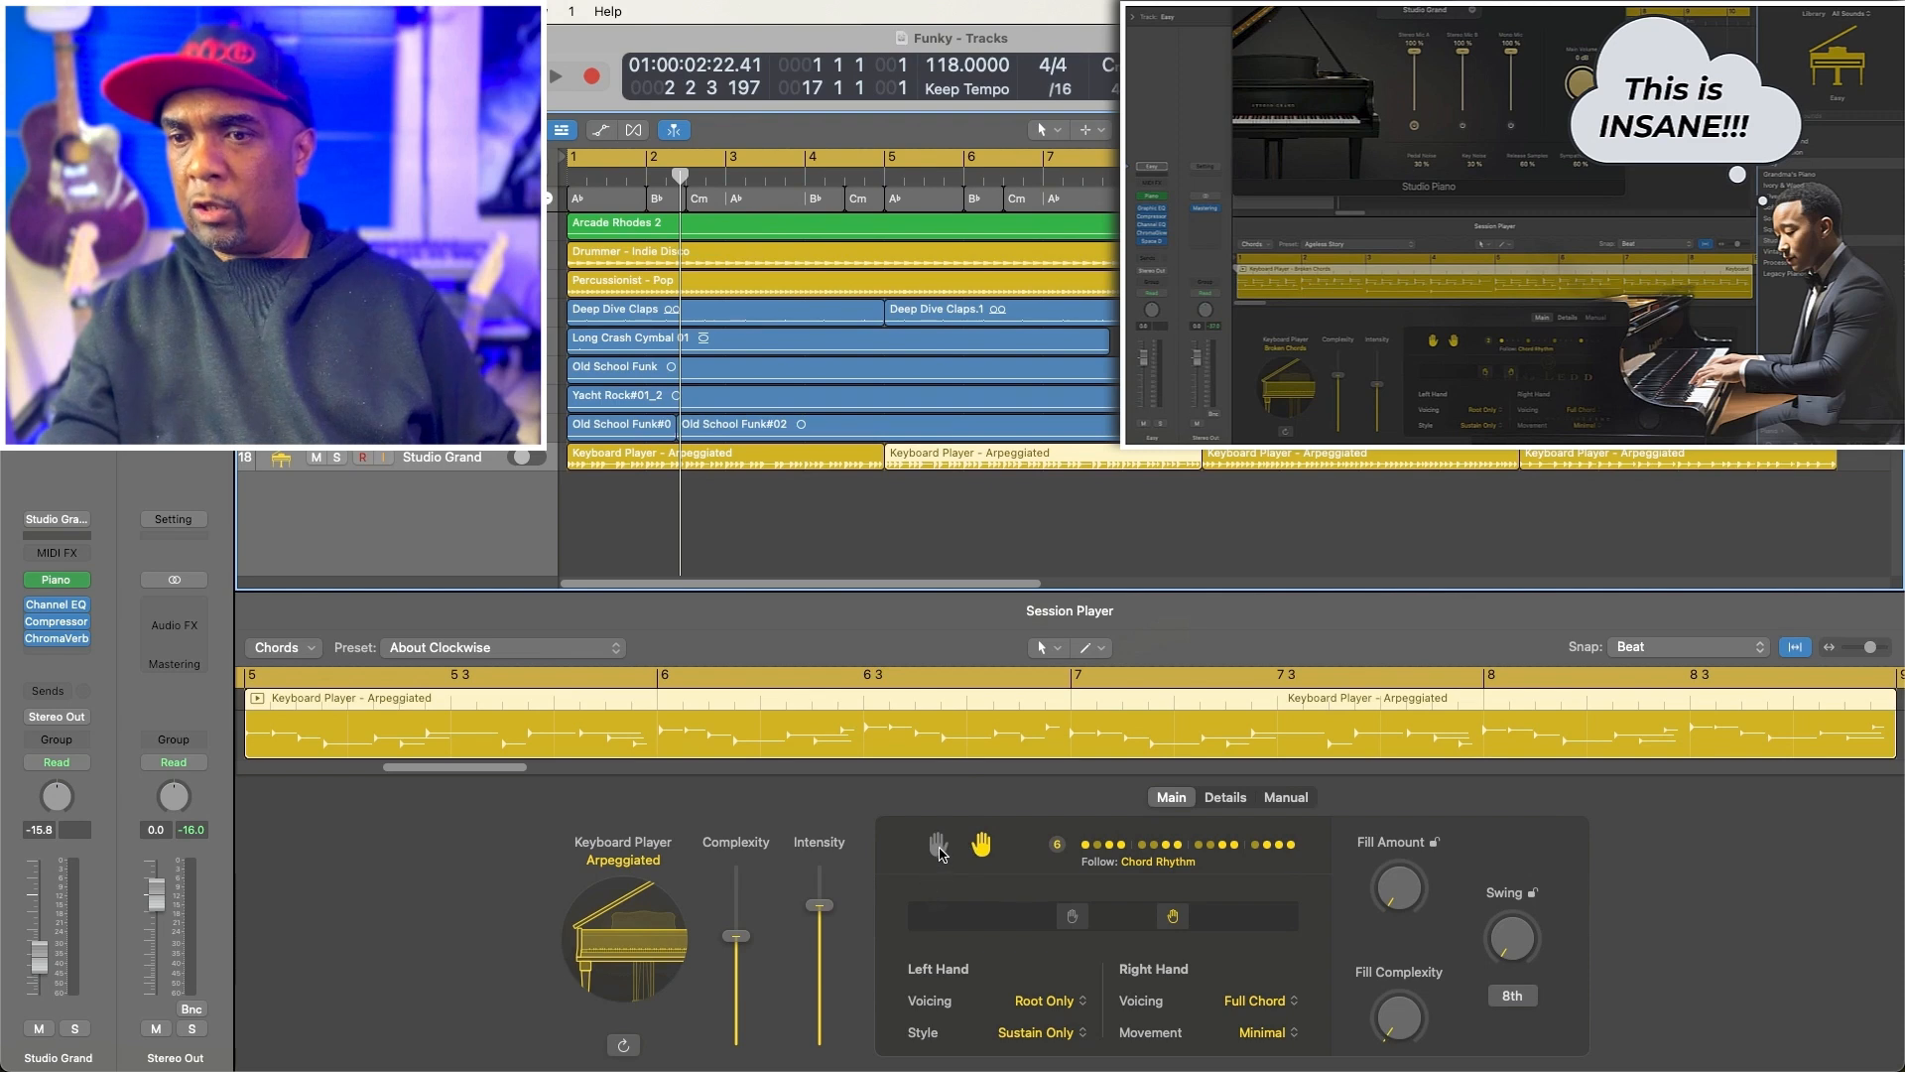
pyautogui.click(1306, 459)
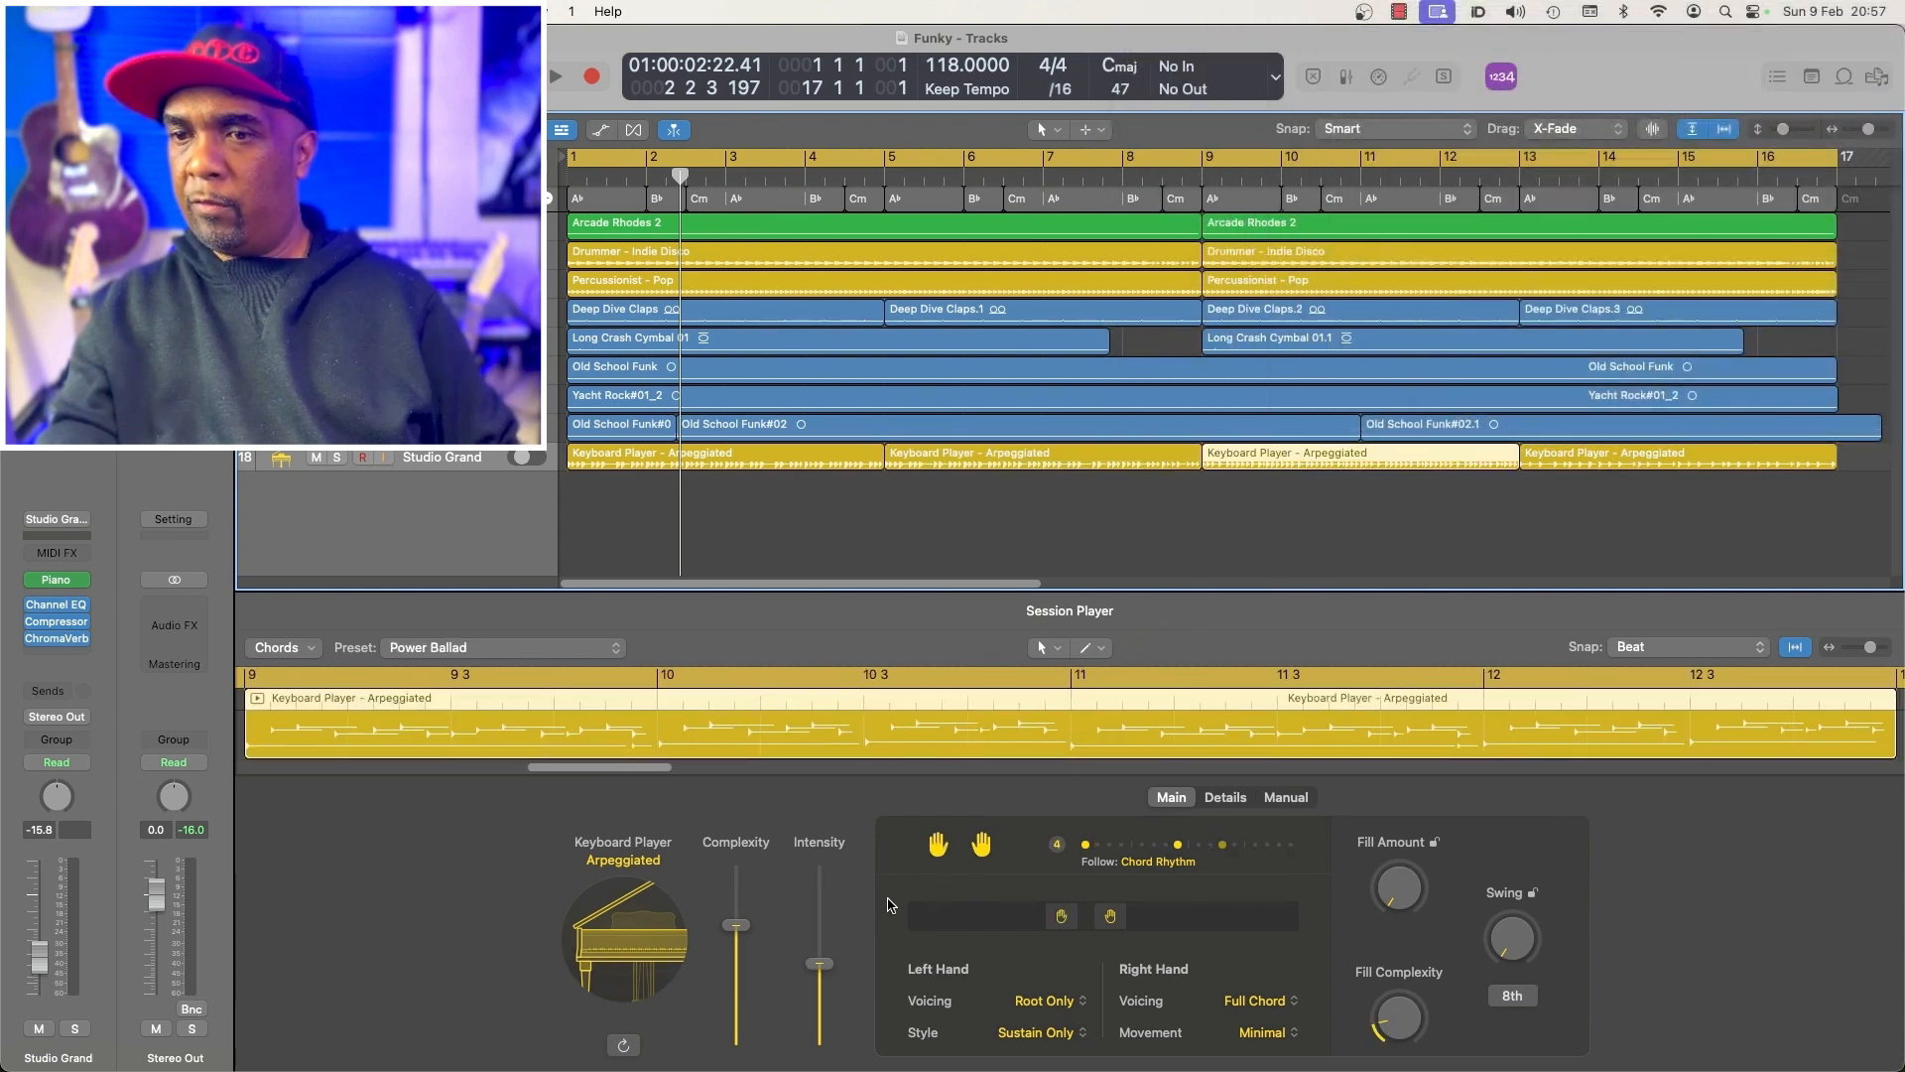
pyautogui.doubleClick(611, 200)
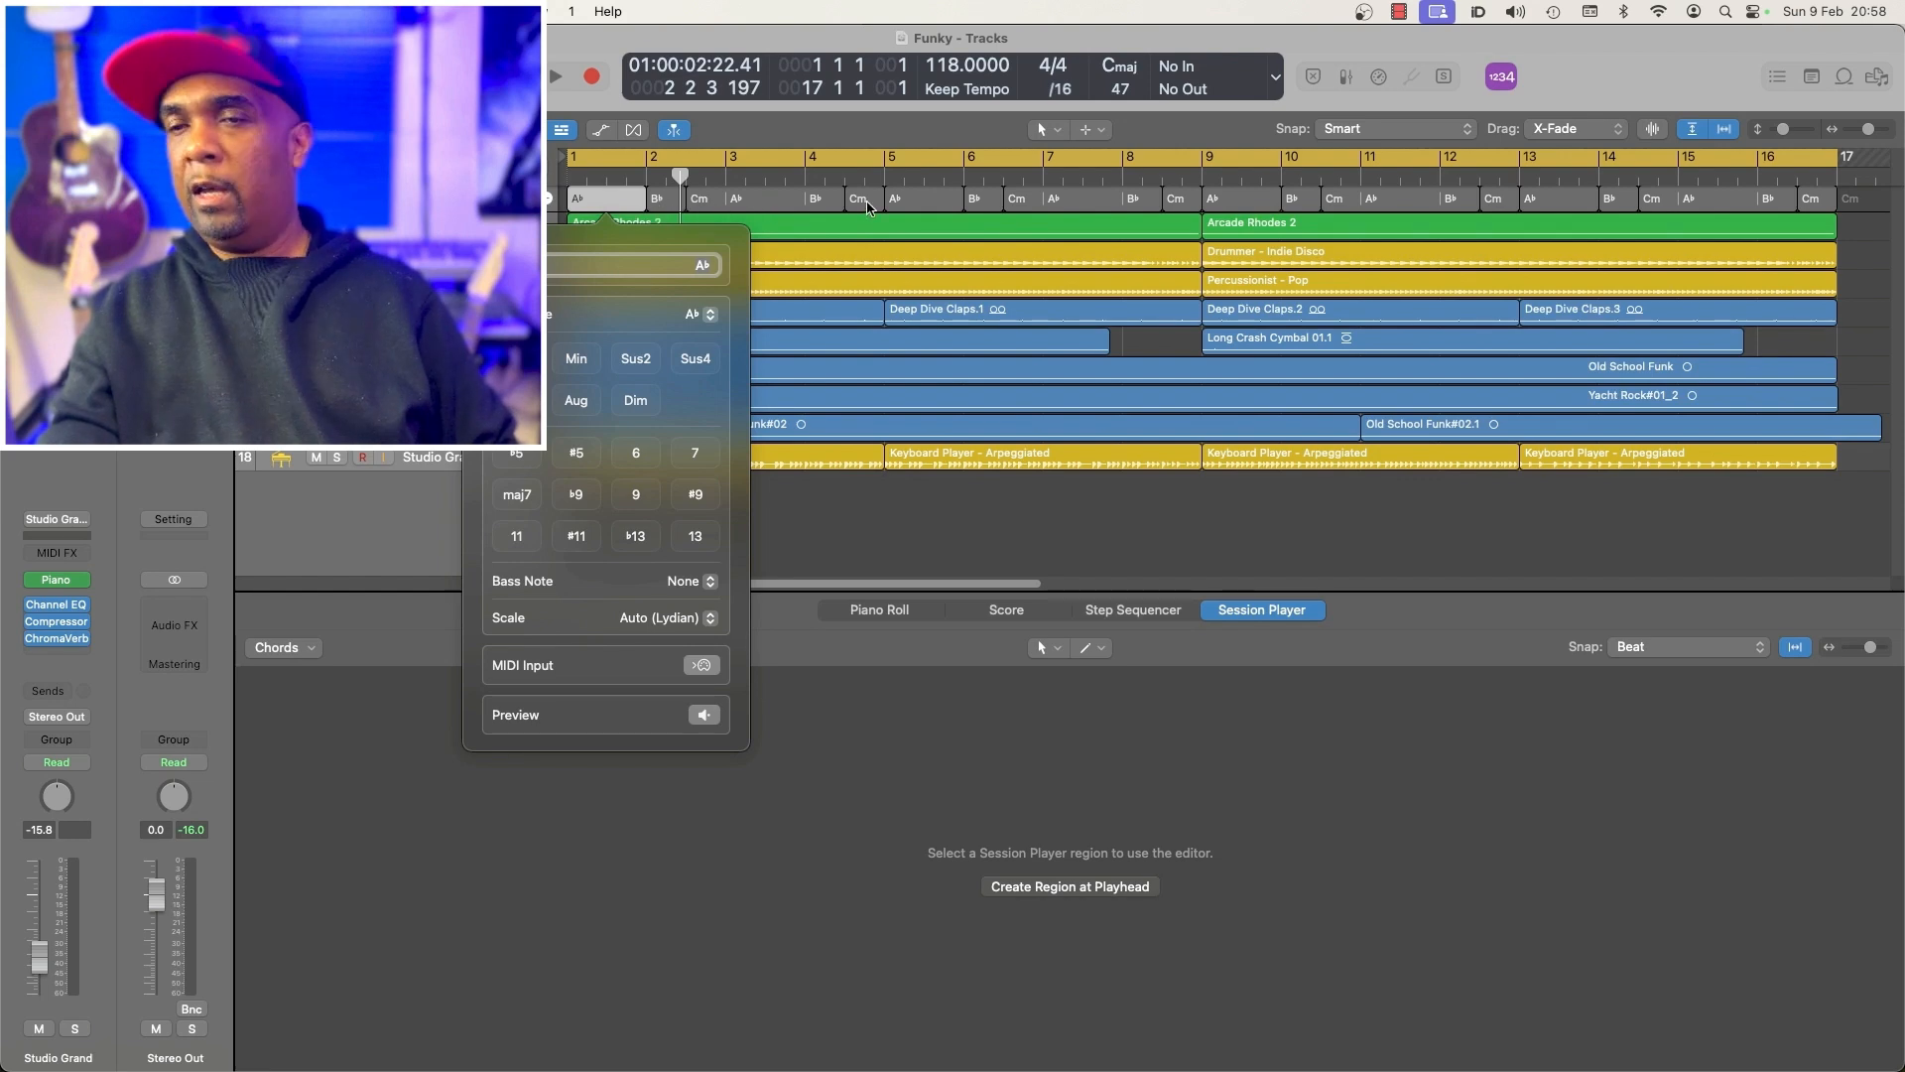
pyautogui.click(1046, 539)
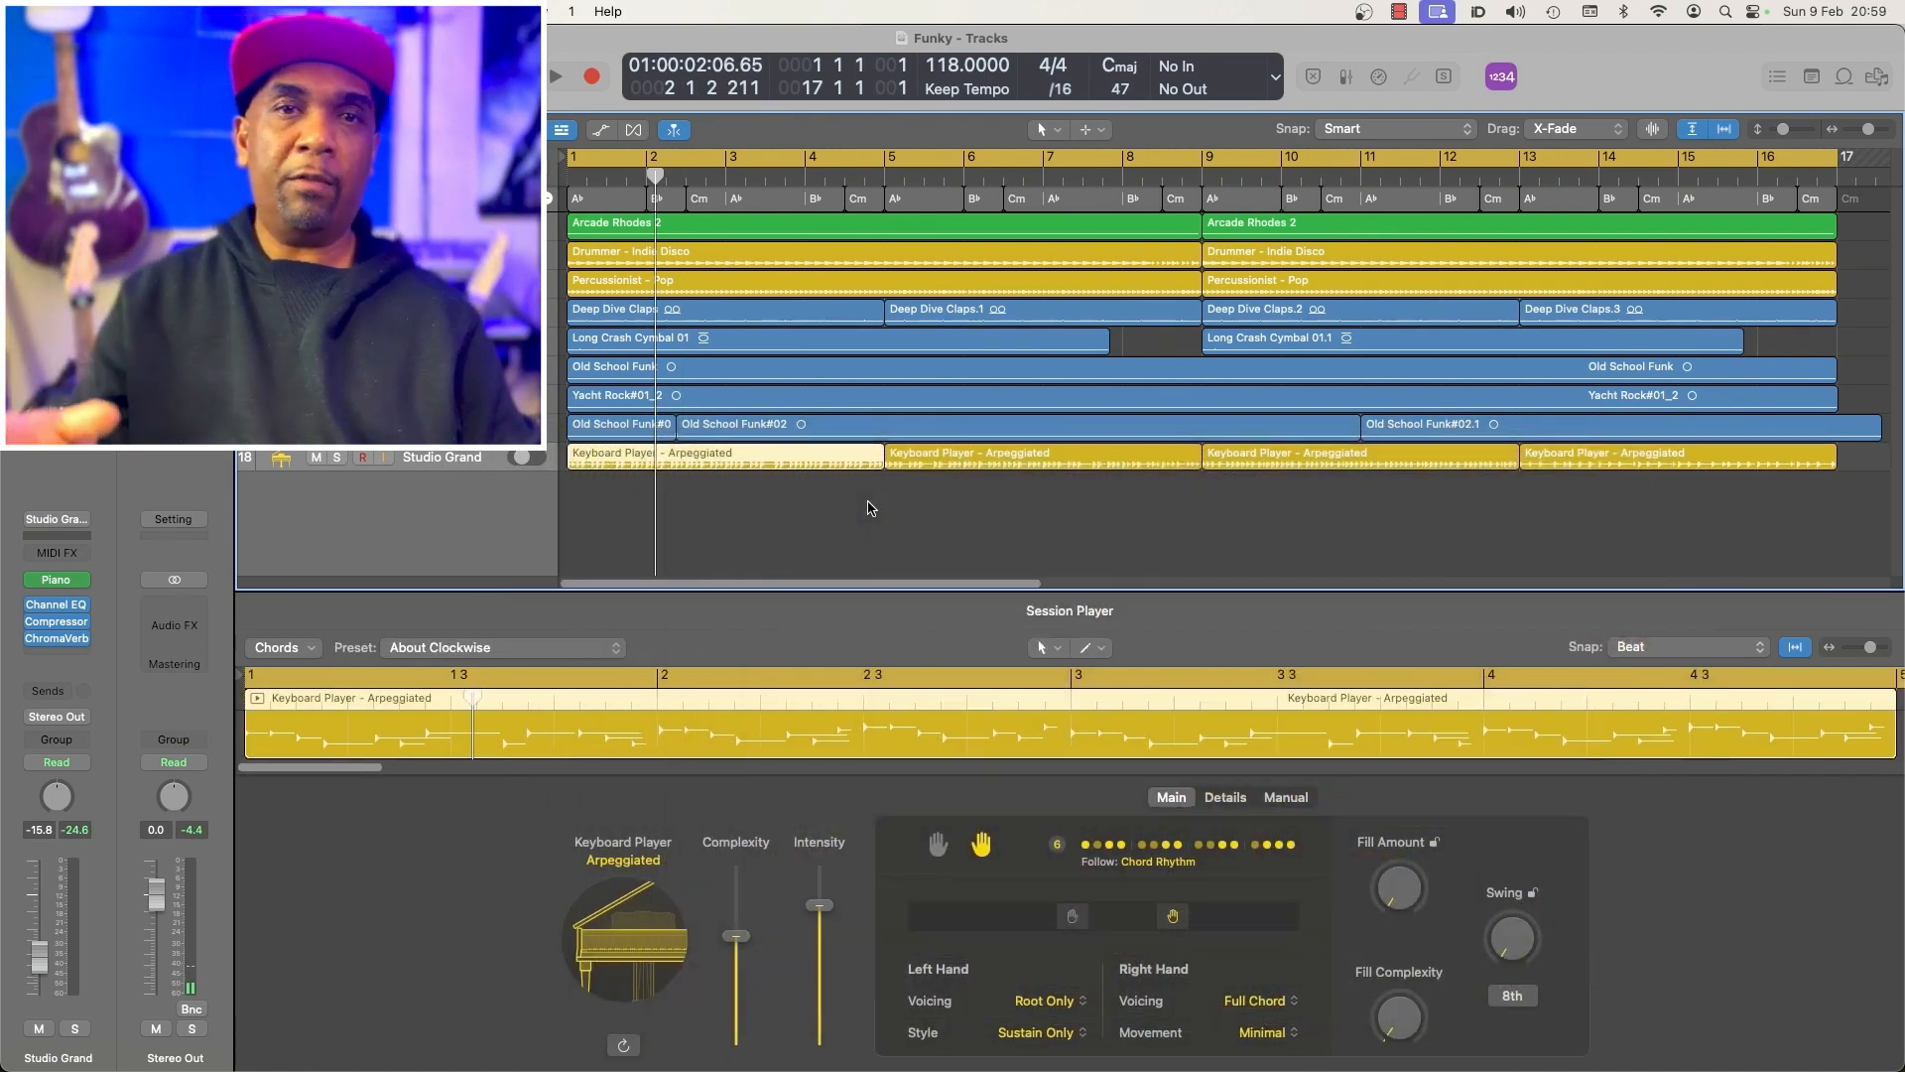
# Play the arrangement, finish recording the Full Reset synth part over bars 1 to 8, and play it back
pyautogui.press('space')
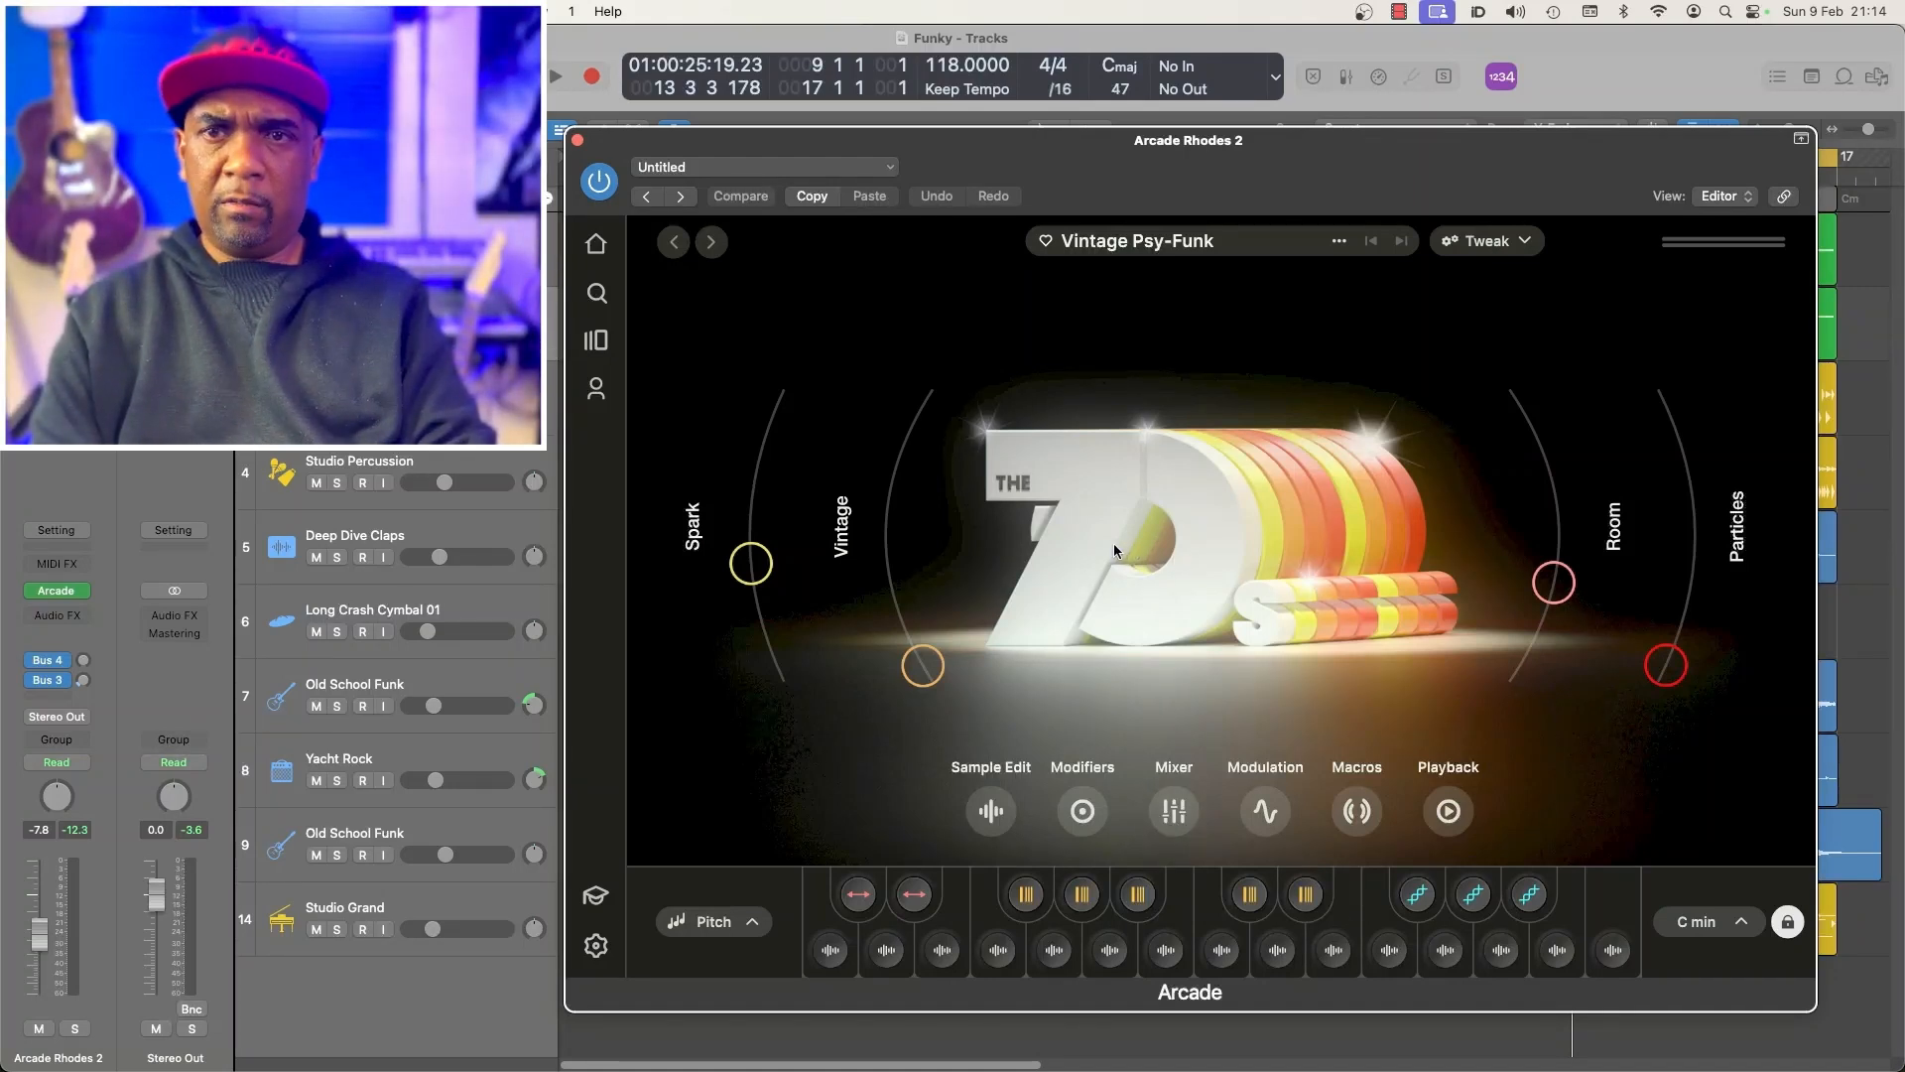
pyautogui.press('space')
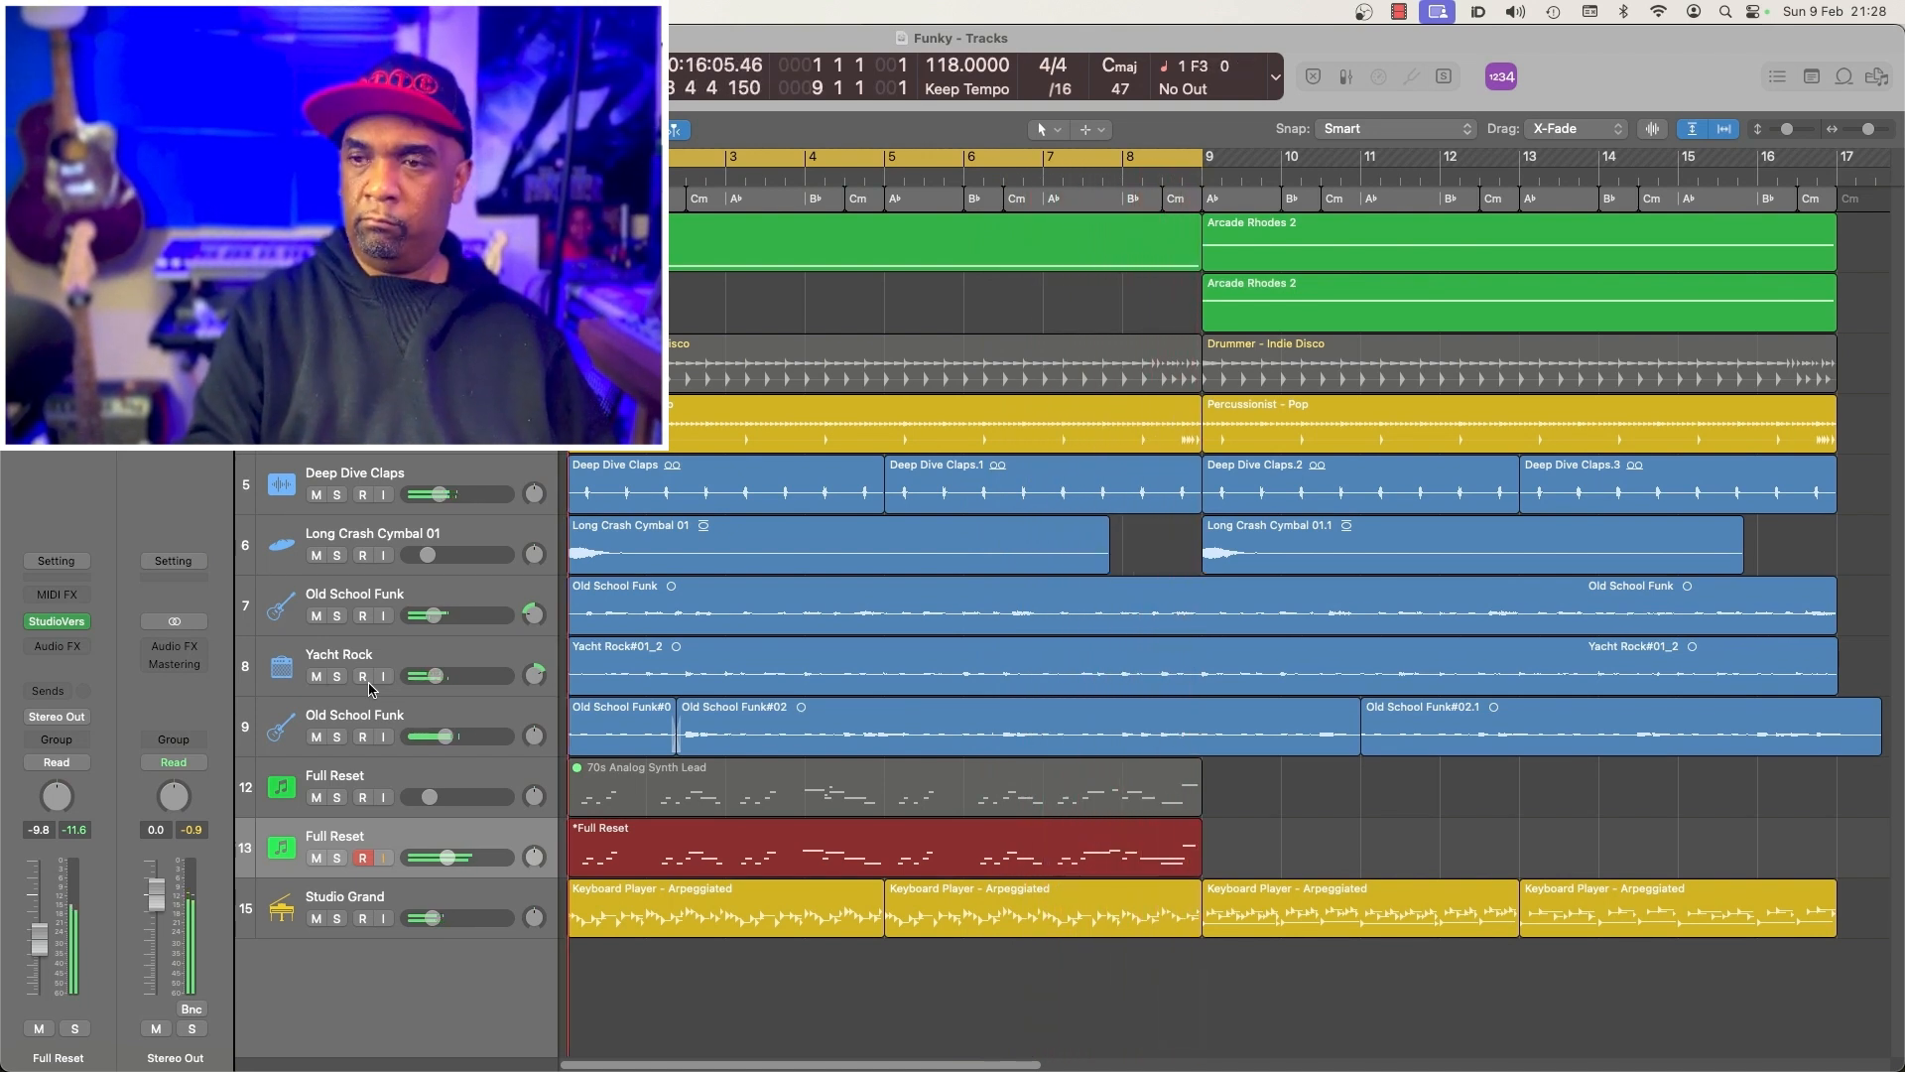
pyautogui.press('space')
pyautogui.press('space')
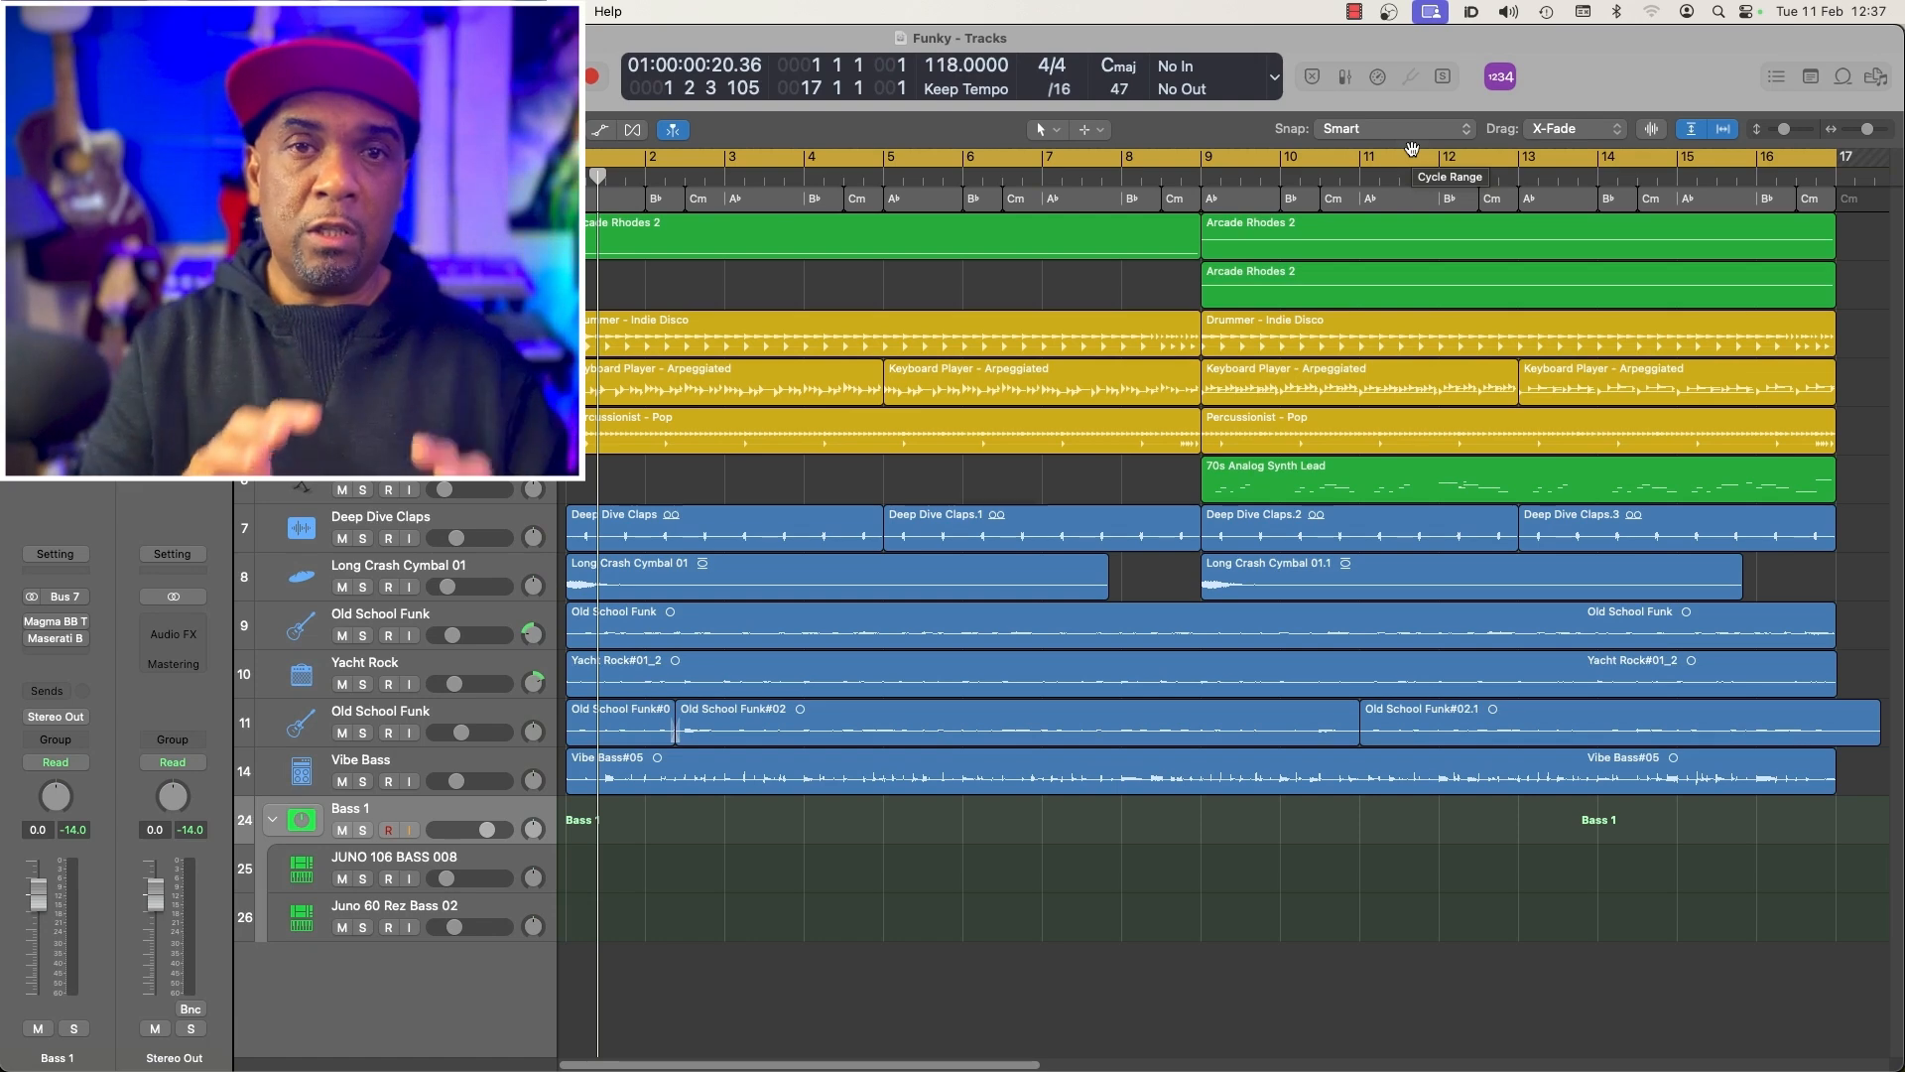
# Audition JUNO 106 BASS 008 with its Sampler open, set it to -27.0 dB, and audition the combined Bass 1 stack
pyautogui.click(288, 868)
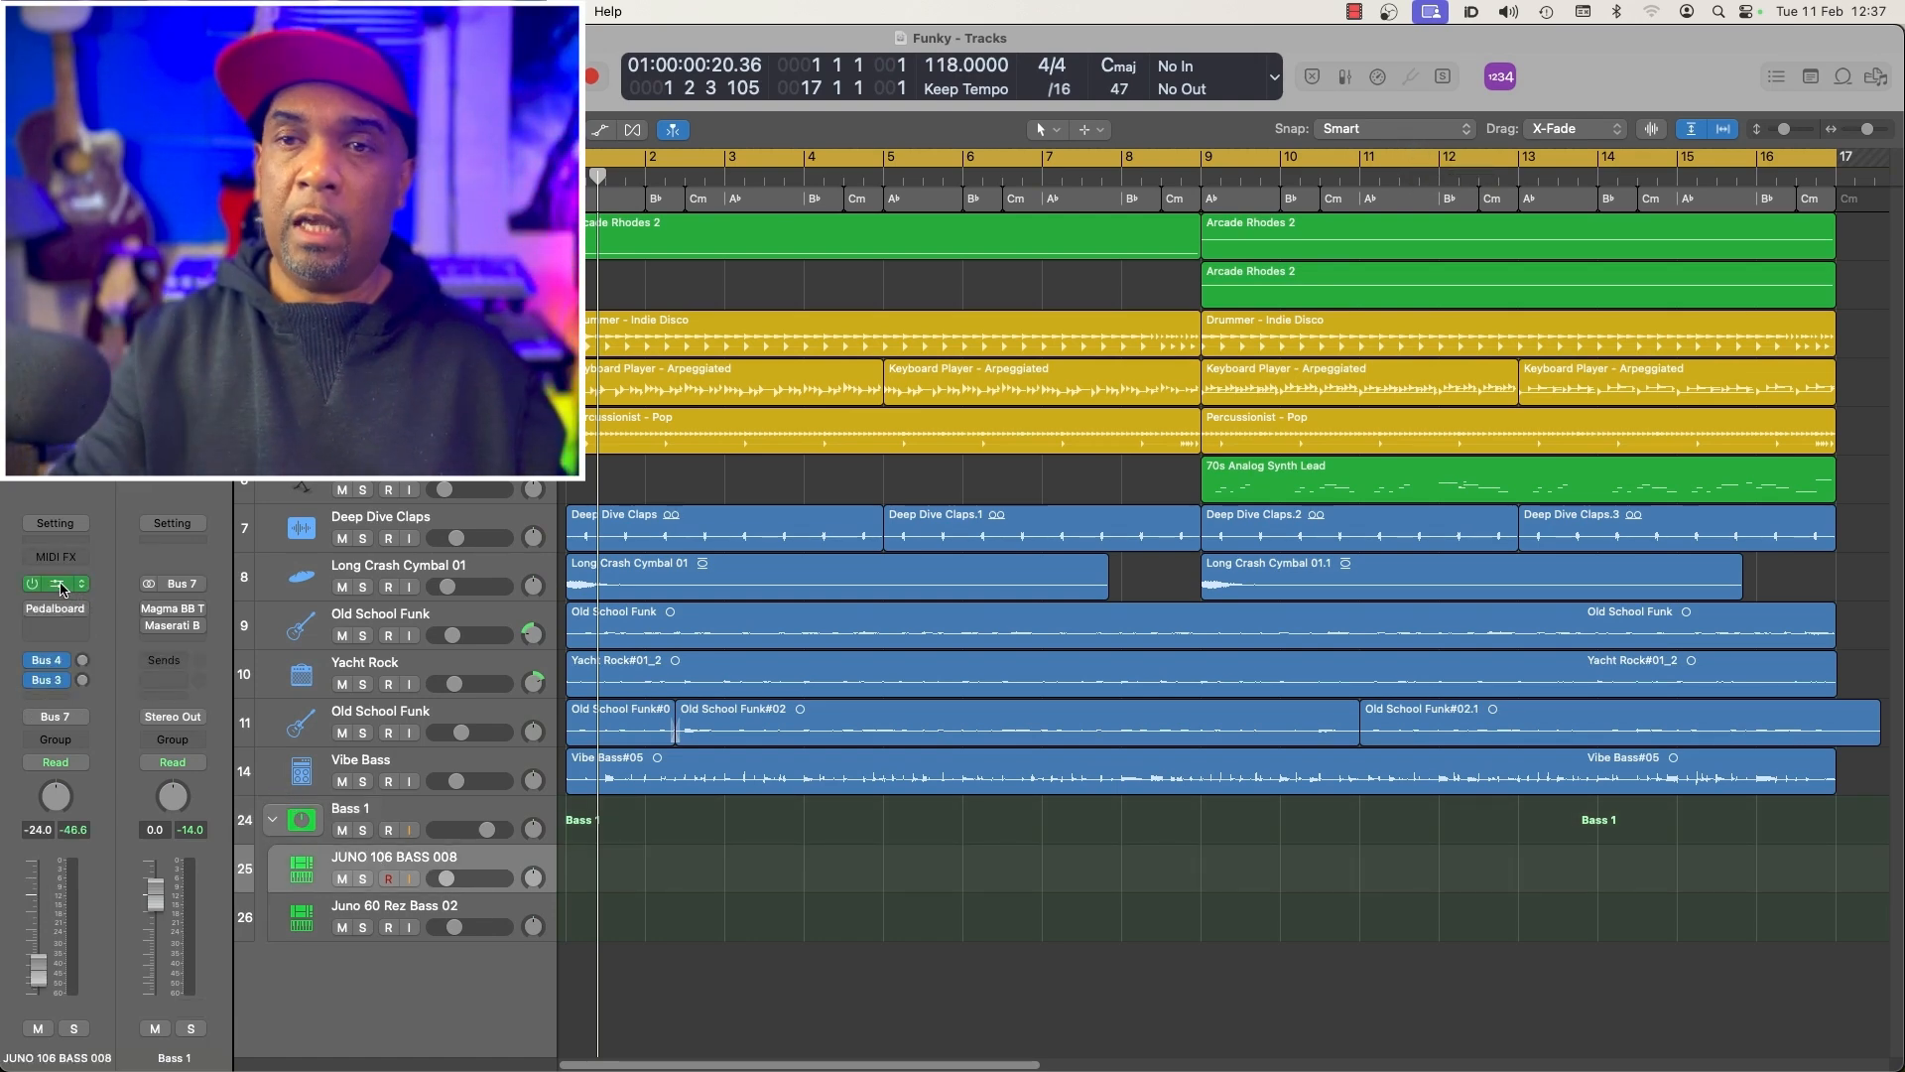
pyautogui.click(60, 588)
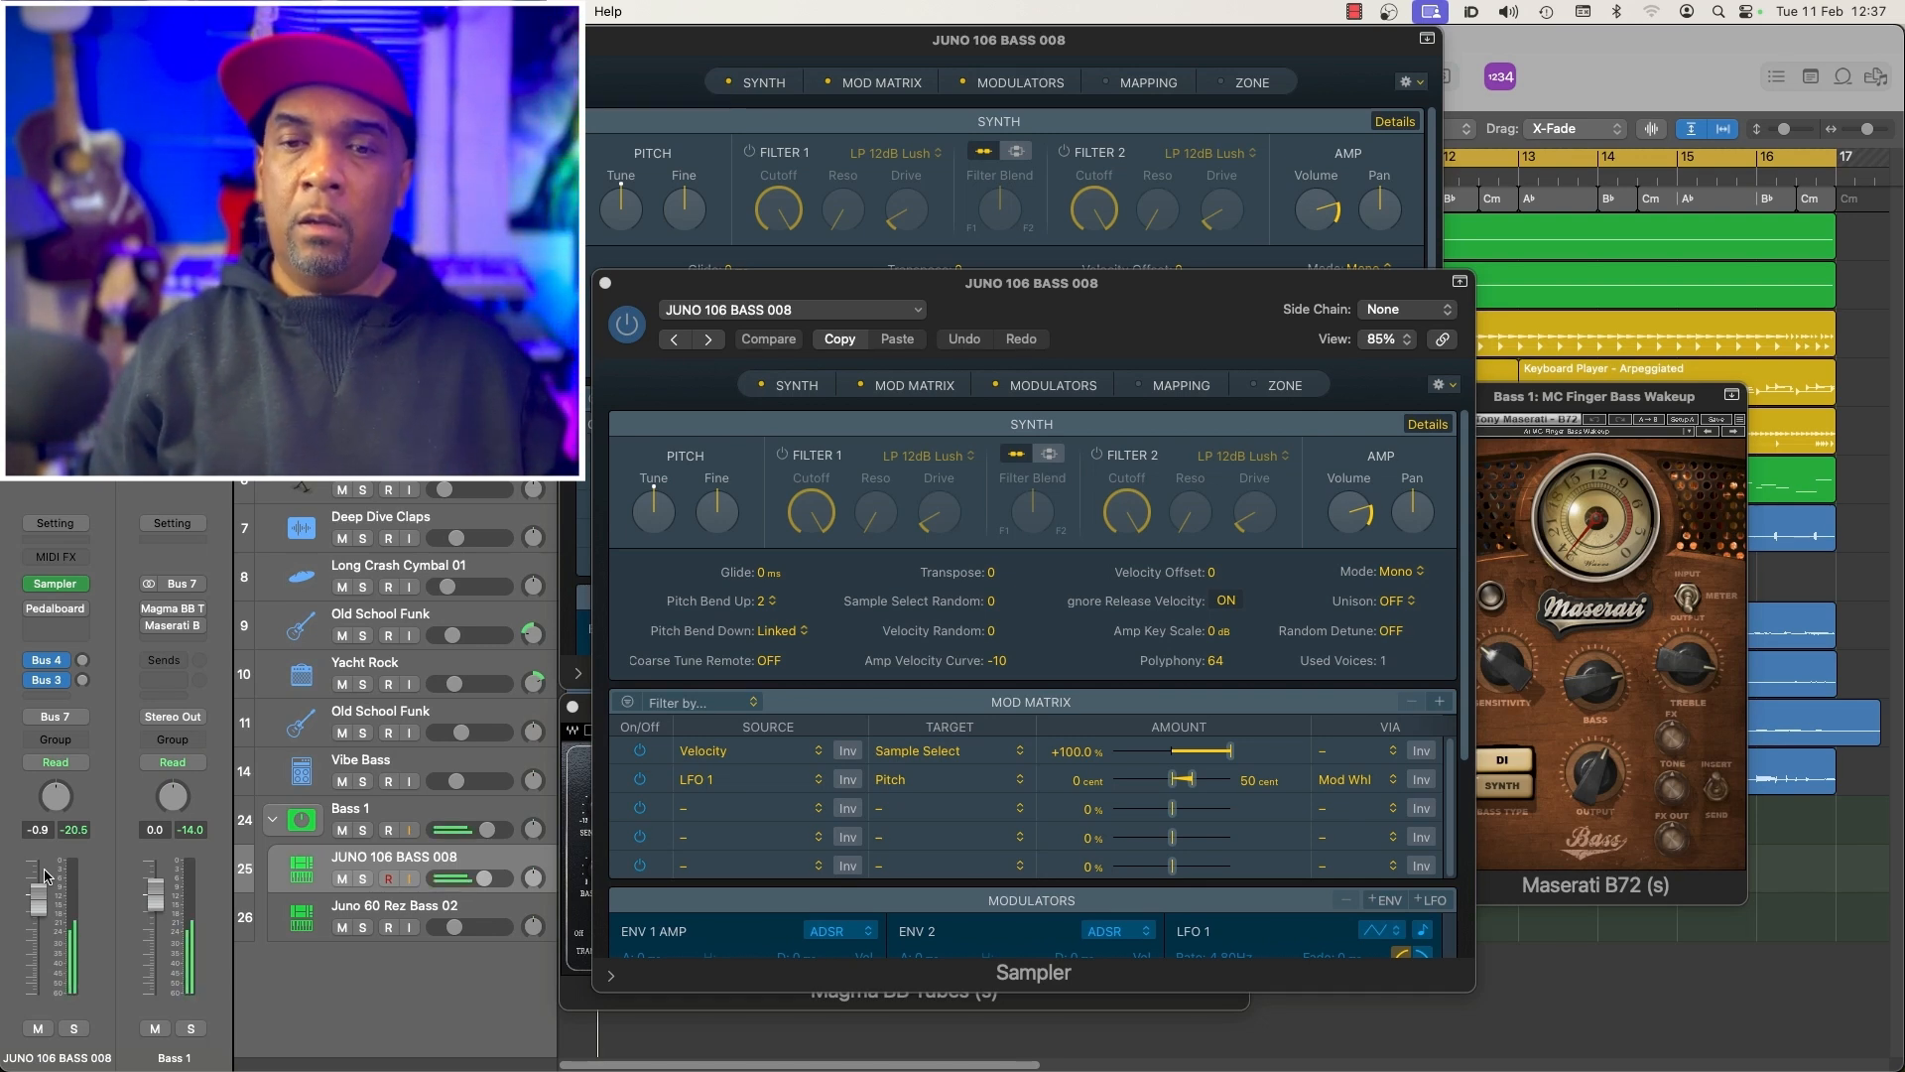
pyautogui.click(290, 924)
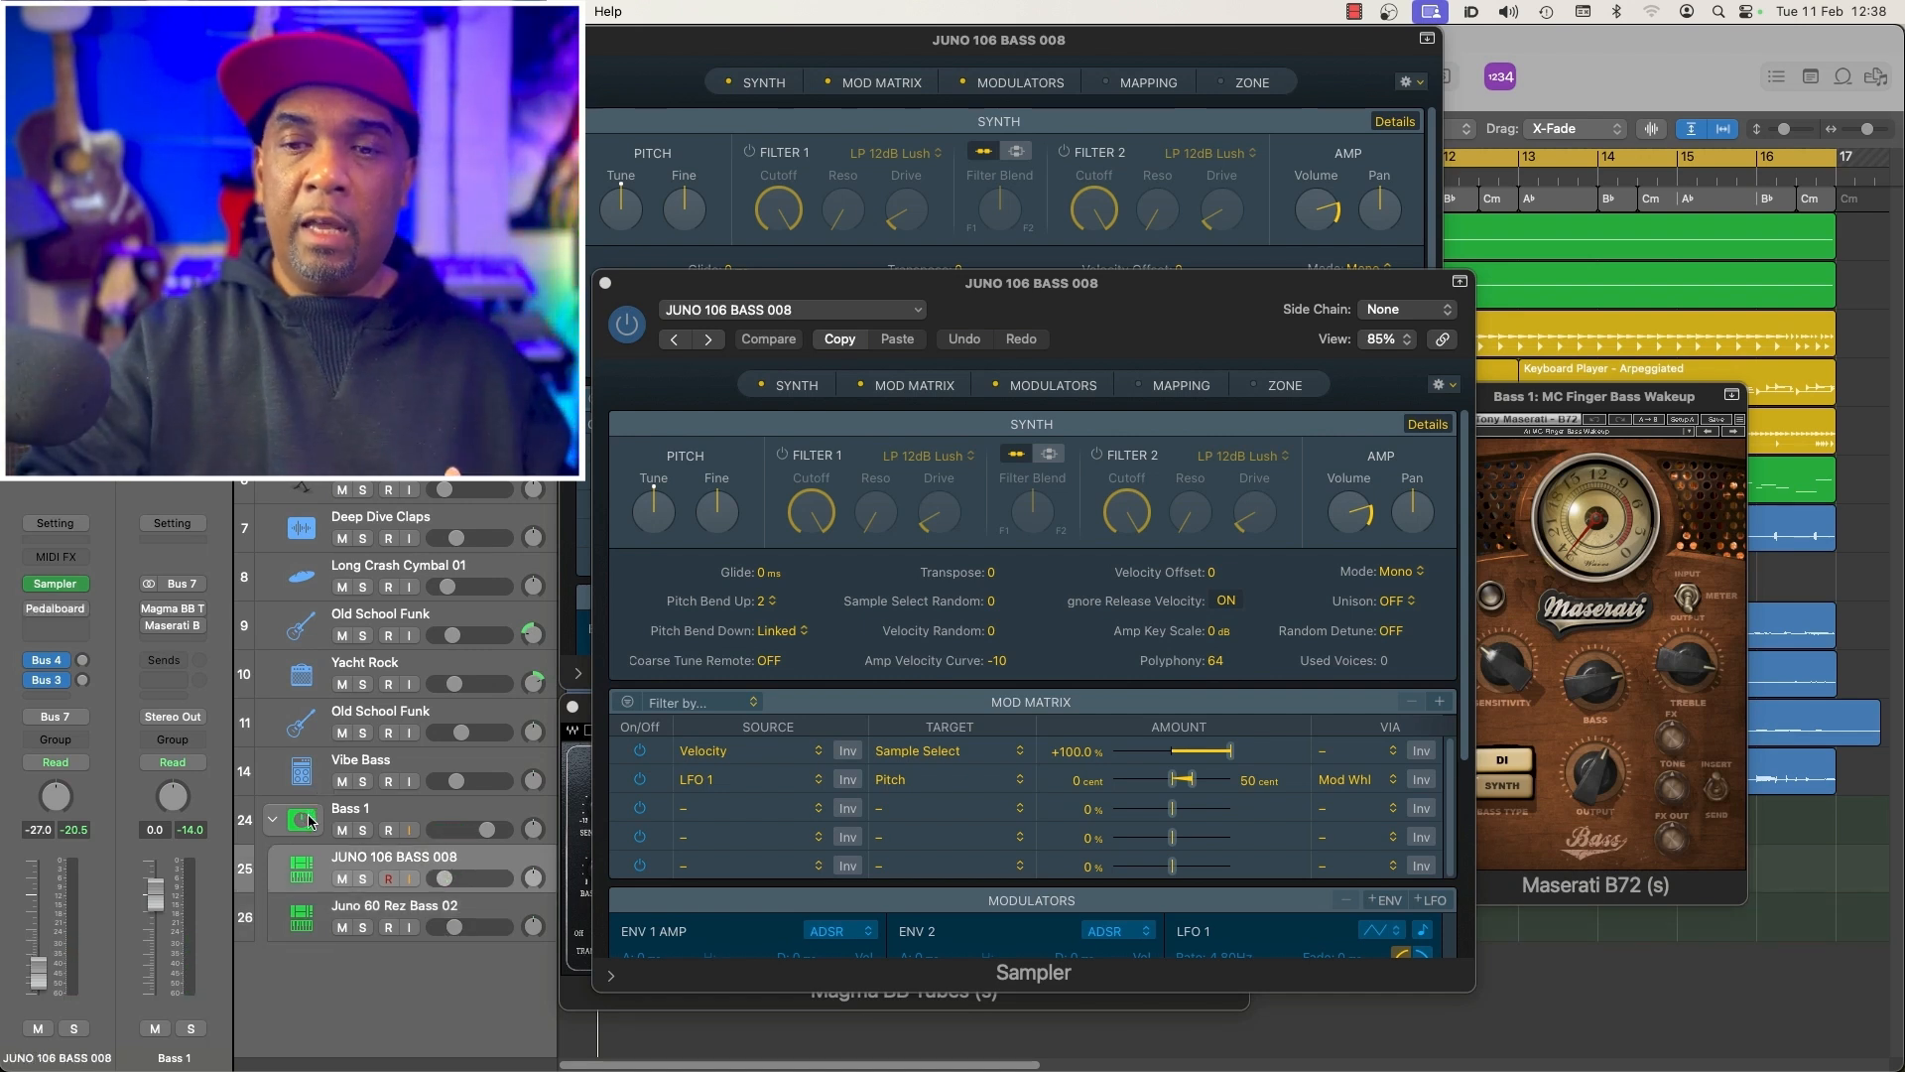
pyautogui.click(309, 821)
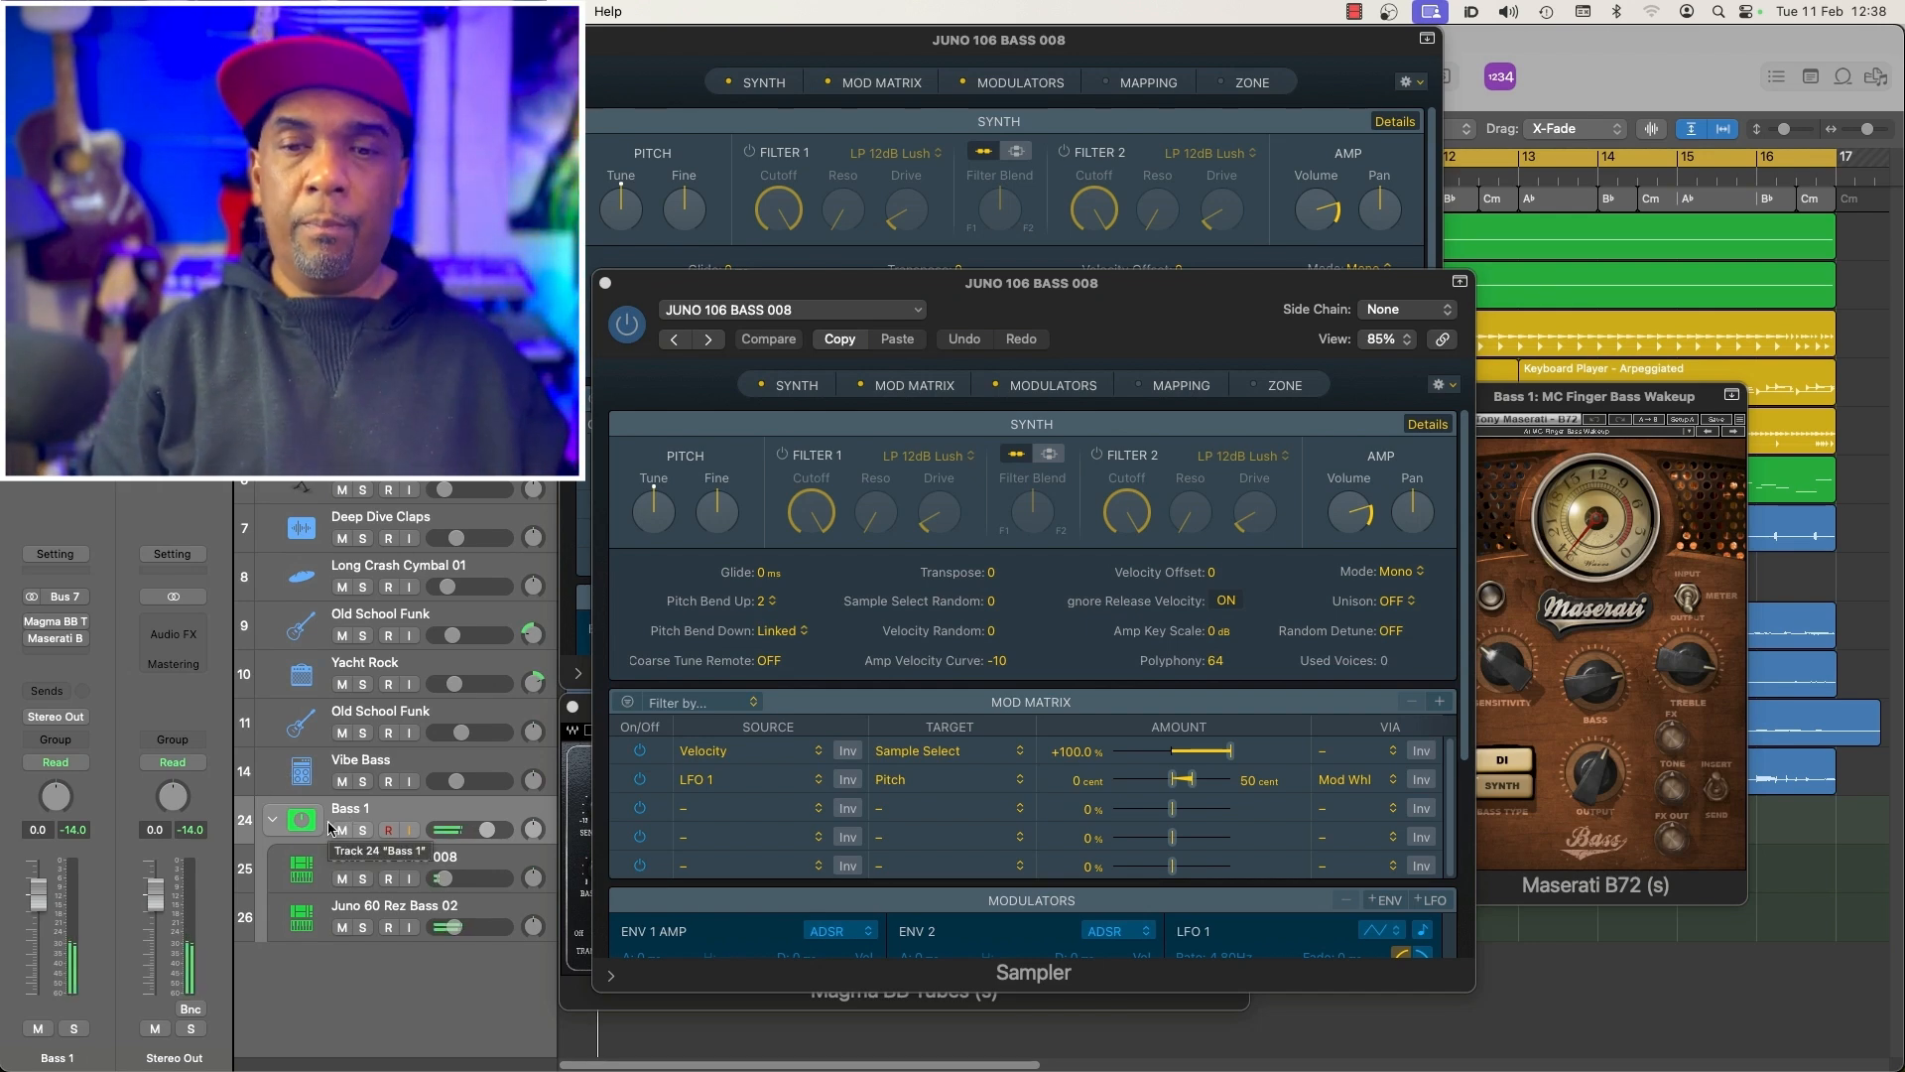
# Open Magma BB Tubes on the Bass 1 stack, place Maserati B72 beside it, and switch both plug-ins on
pyautogui.click(57, 623)
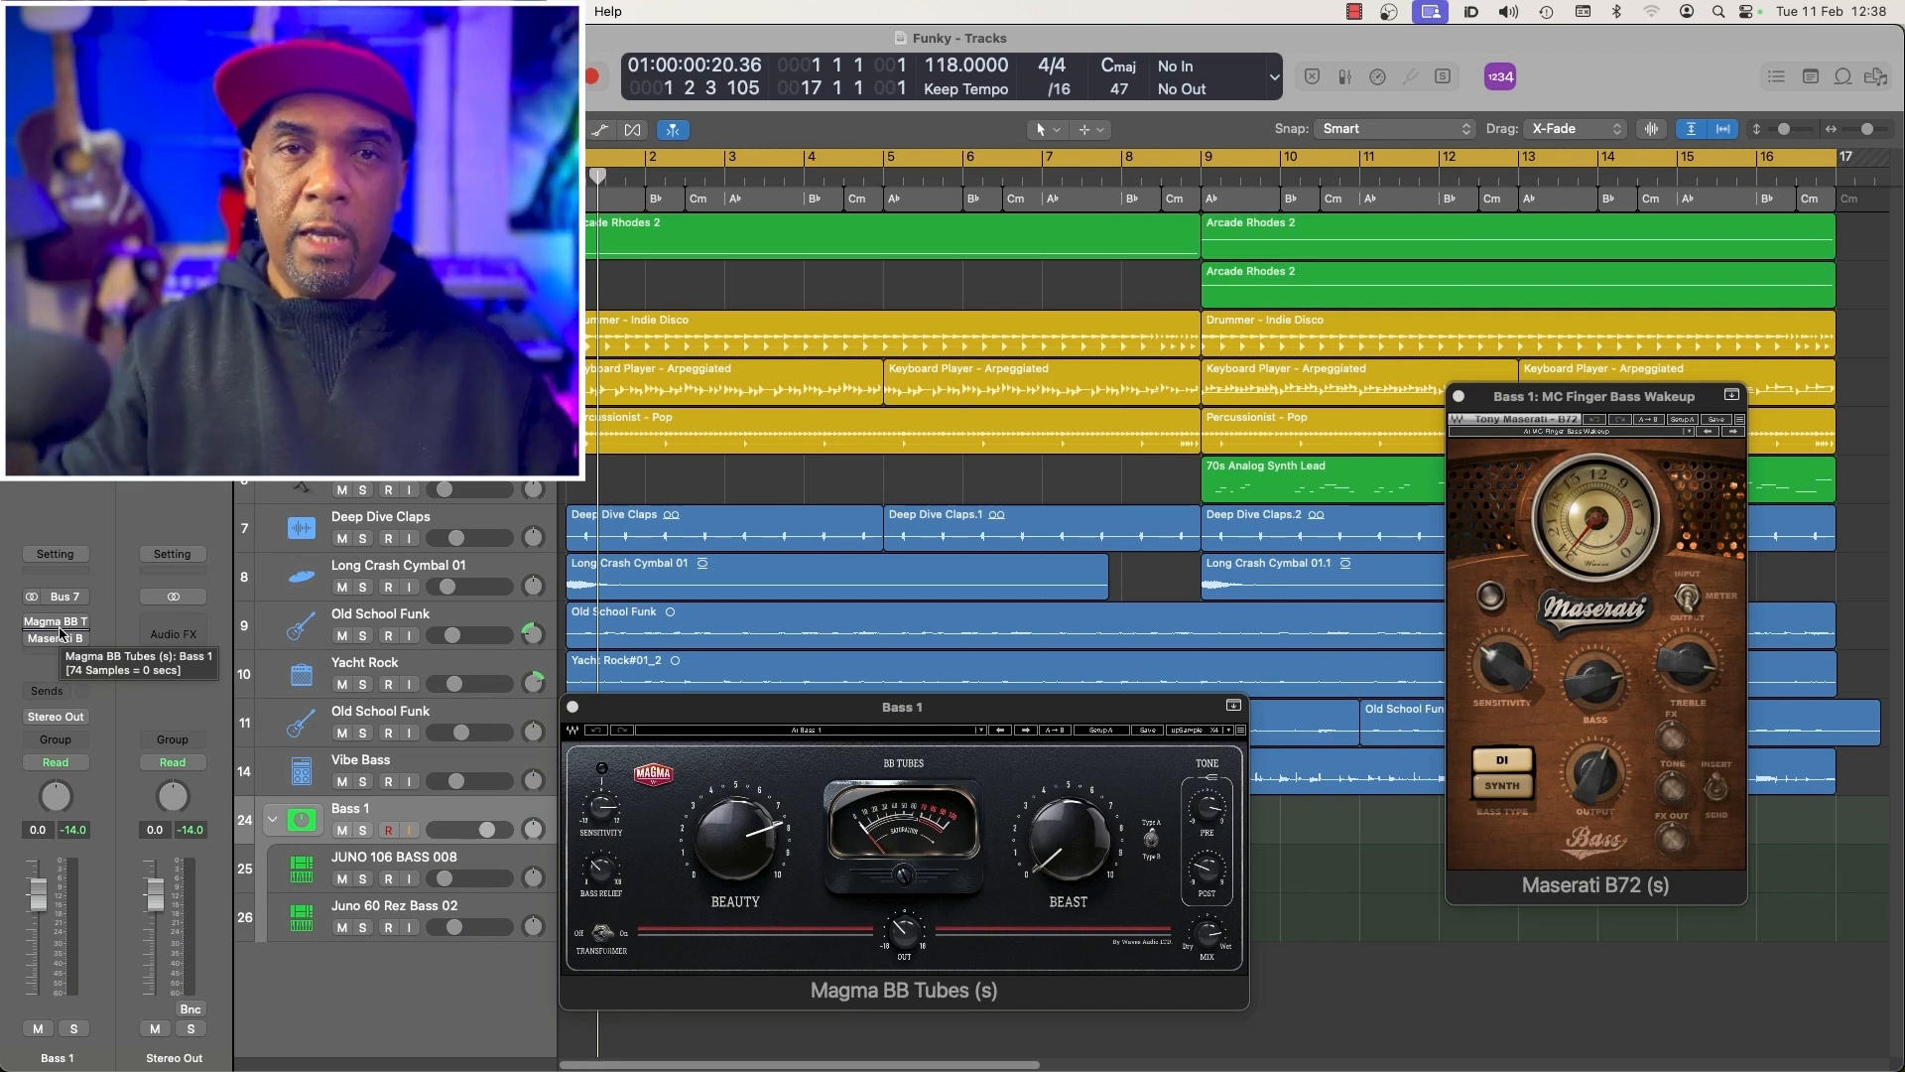
pyautogui.click(57, 625)
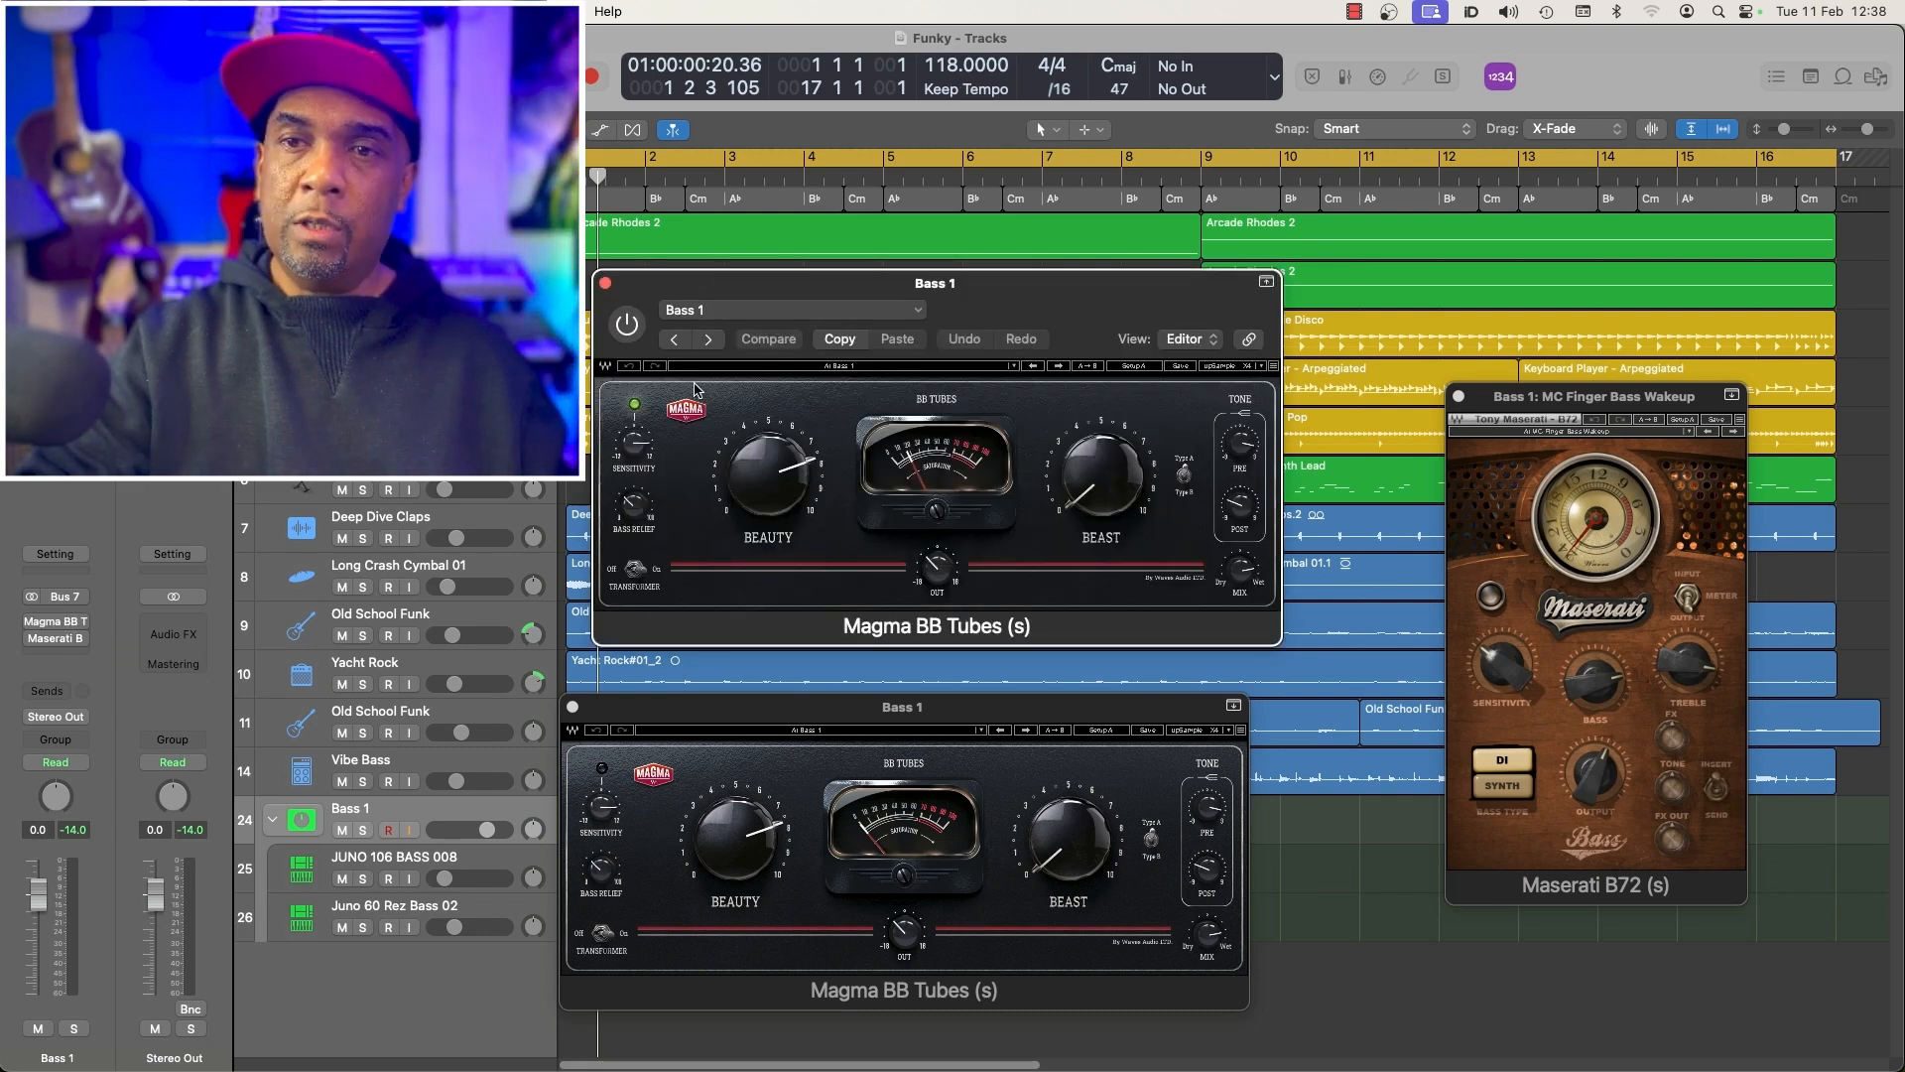
pyautogui.moveTo(1514, 389); pyautogui.dragTo(1377, 306)
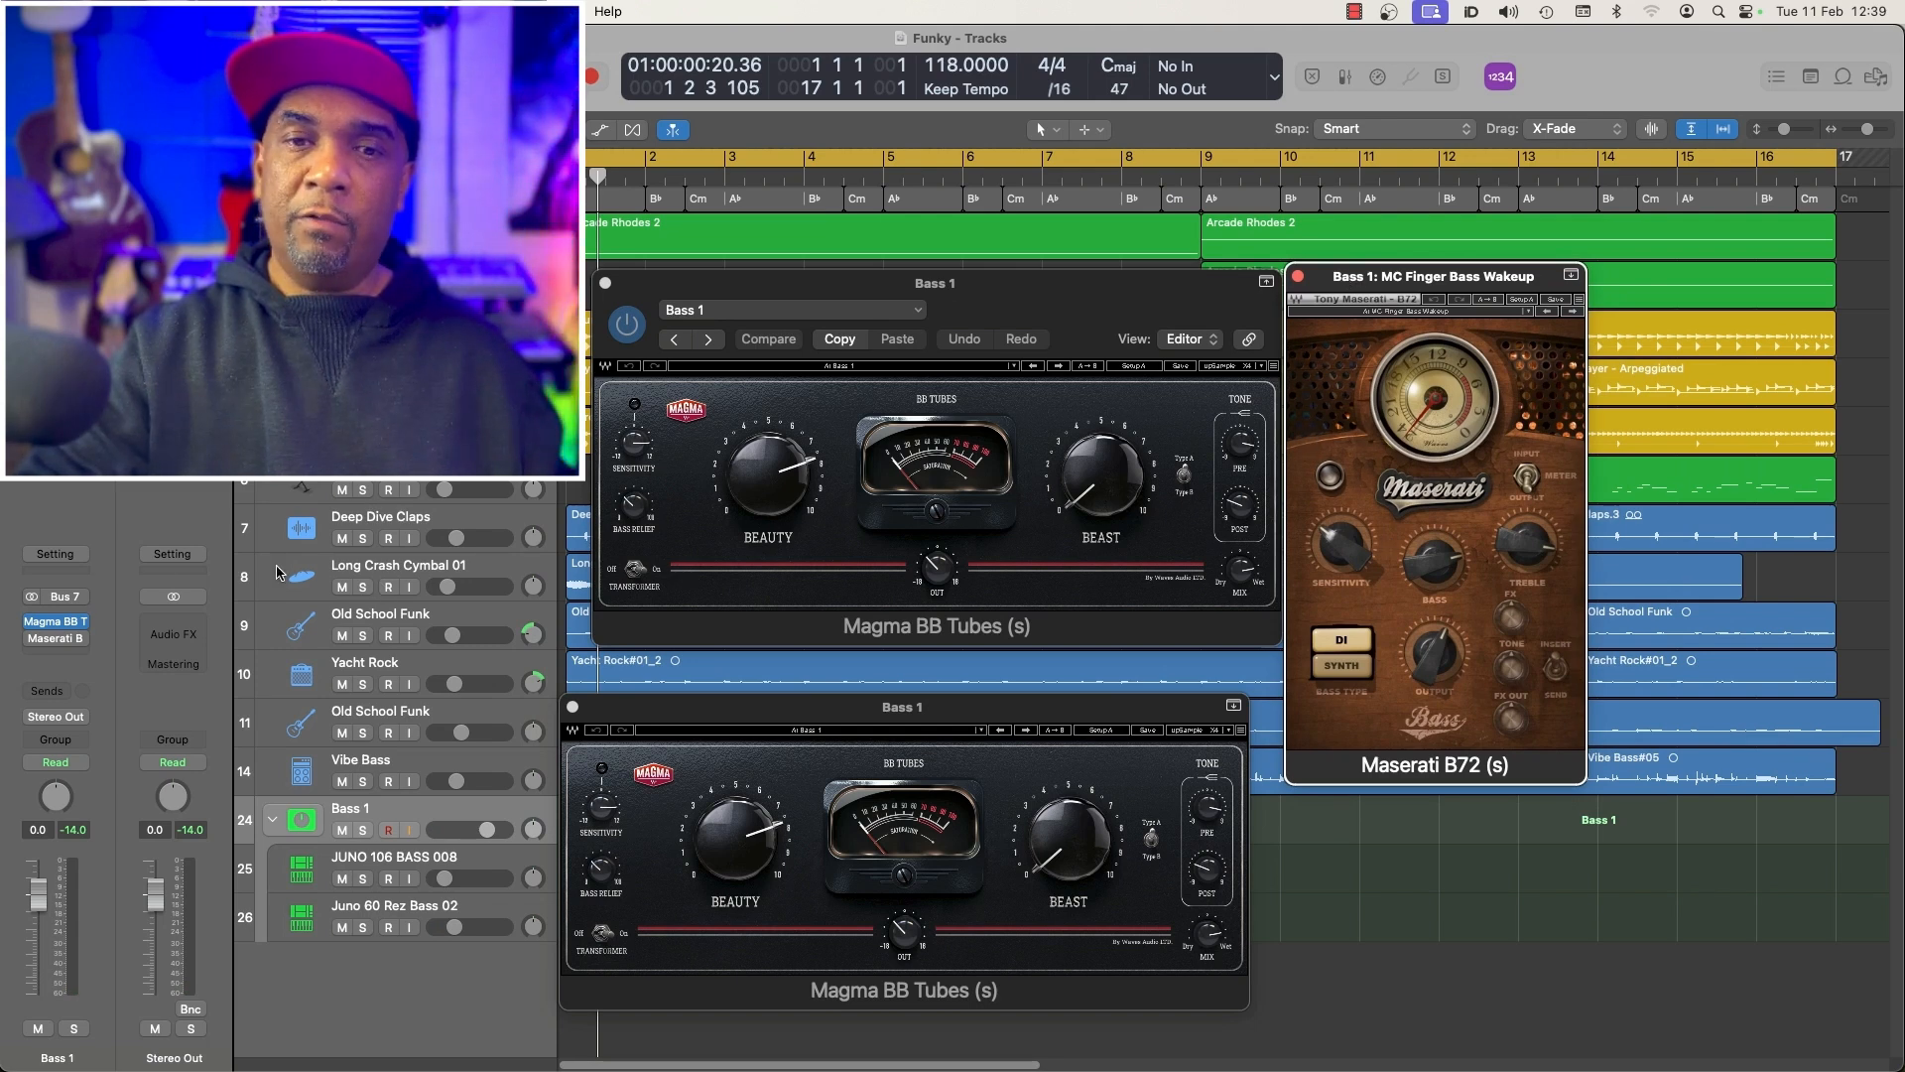
pyautogui.click(32, 640)
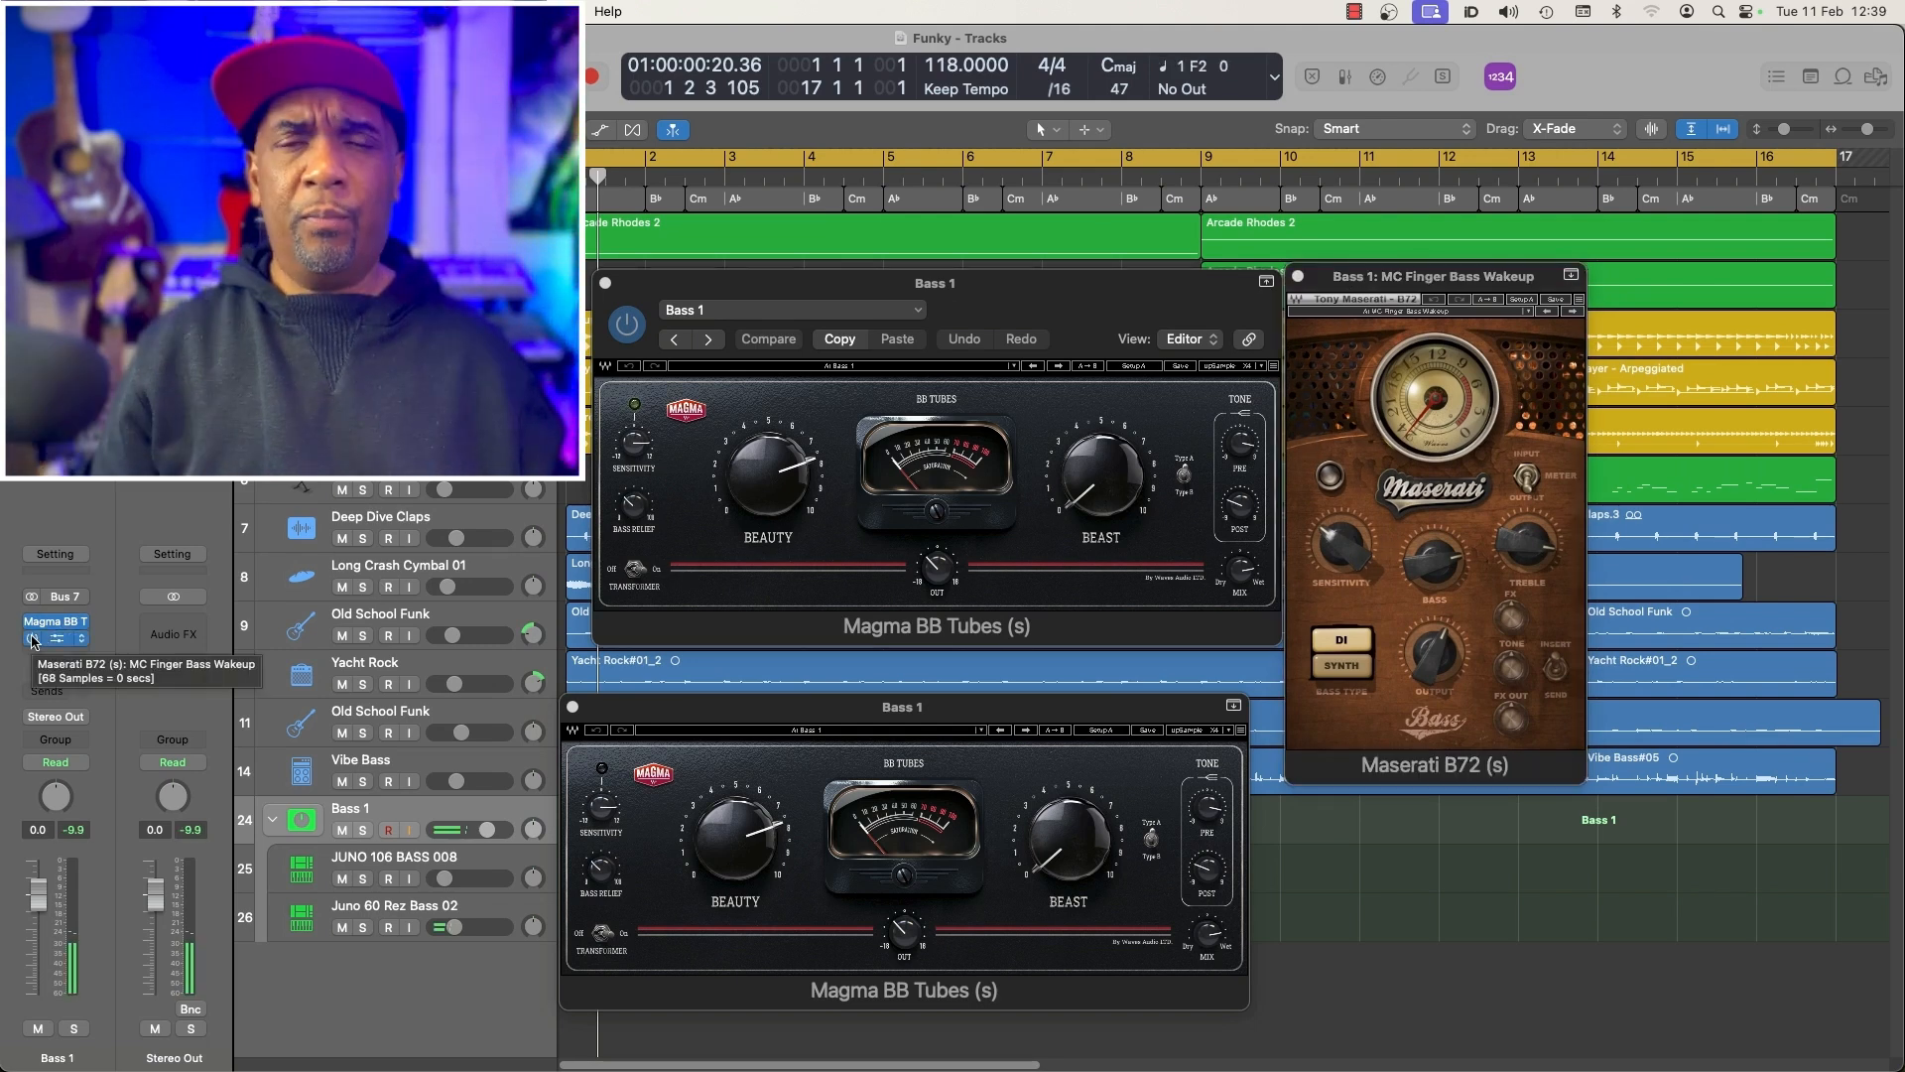